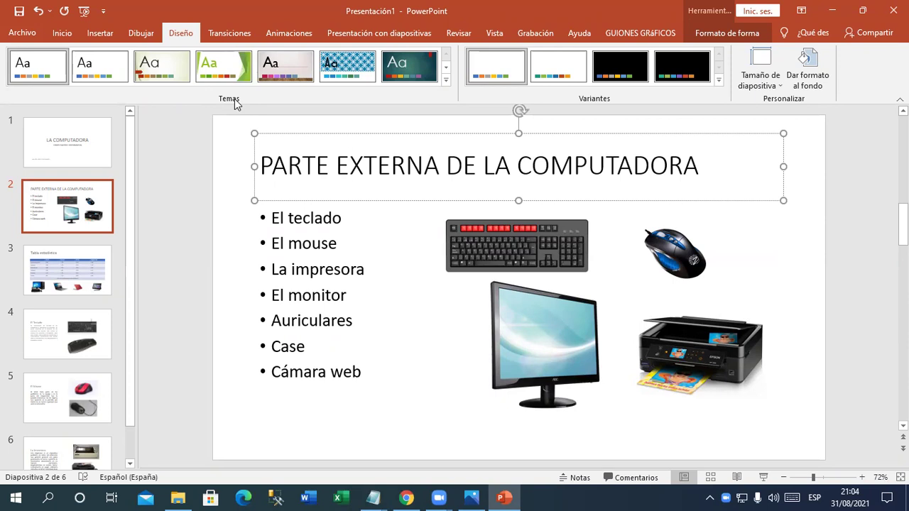
Apply the orange Distintivo theme from the Temas gallery to all six slides.
left_click(448, 83)
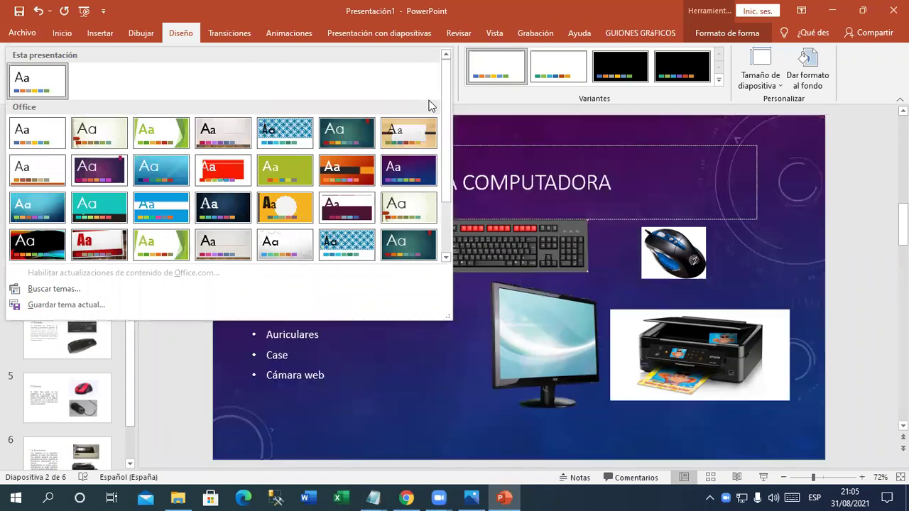
mouse_move(445, 121)
left_mouse_down()
mouse_move(447, 196)
mouse_move(441, 183)
left_mouse_up()
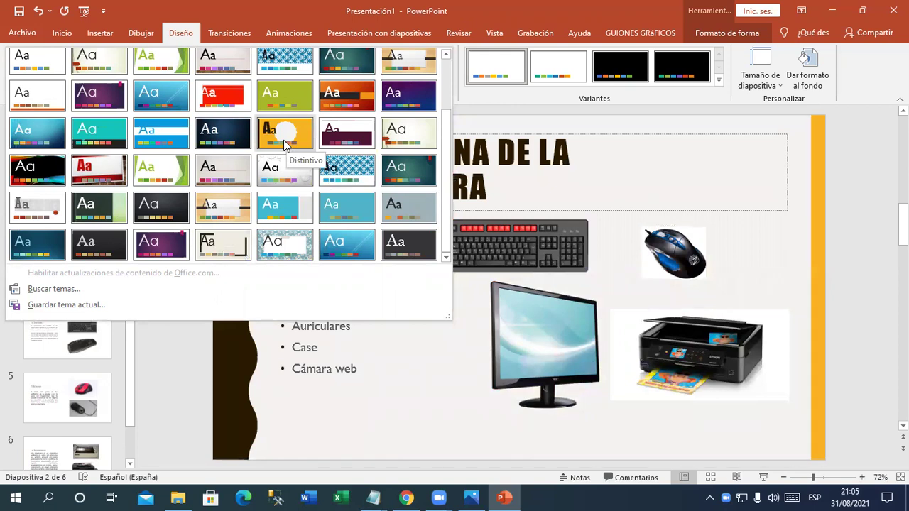
left_click(284, 142)
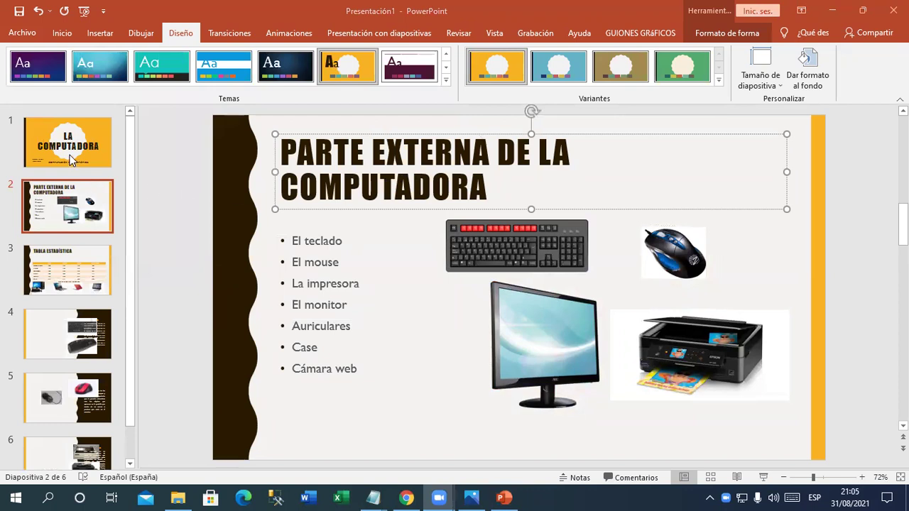
Review slides 3 and 4, then return to the title slide.
left_click(80, 204)
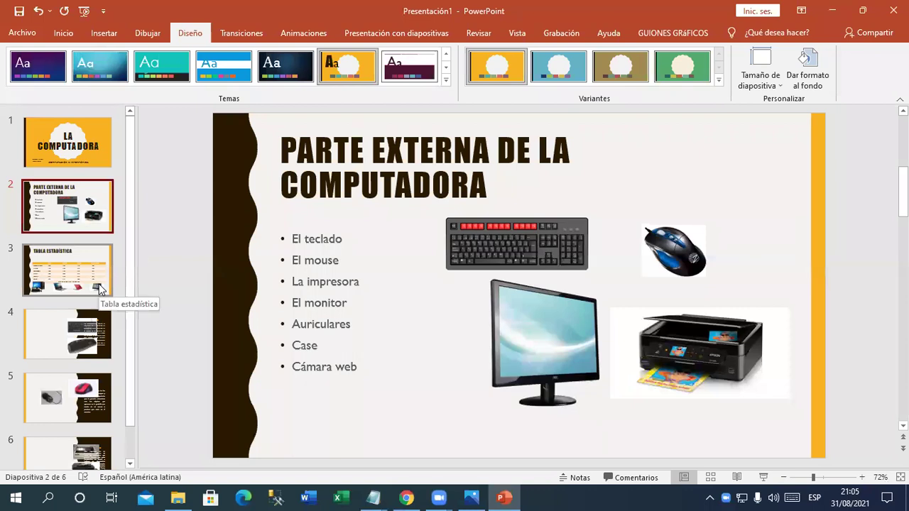
left_click(99, 286)
left_click(102, 336)
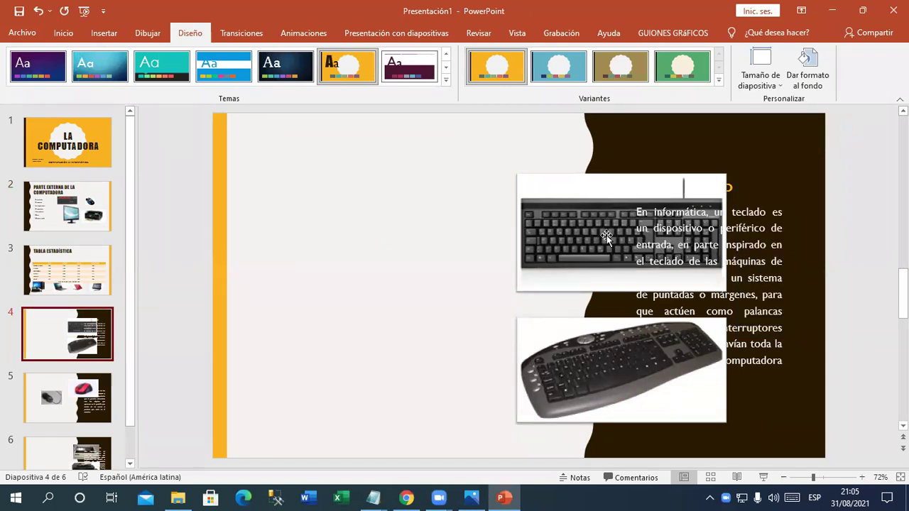
left_click(106, 151)
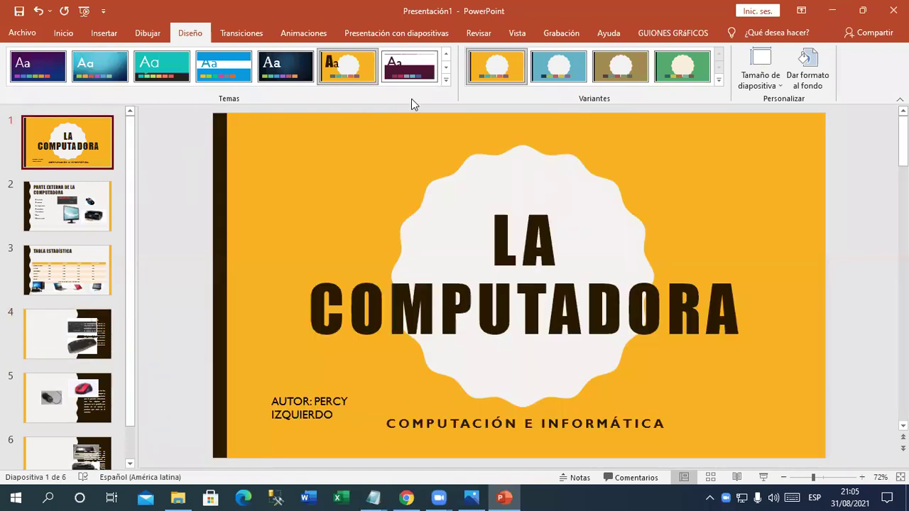
Apply the grey Paquete theme, check slide 4, and reapply Paquete from the title slide.
left_click(446, 80)
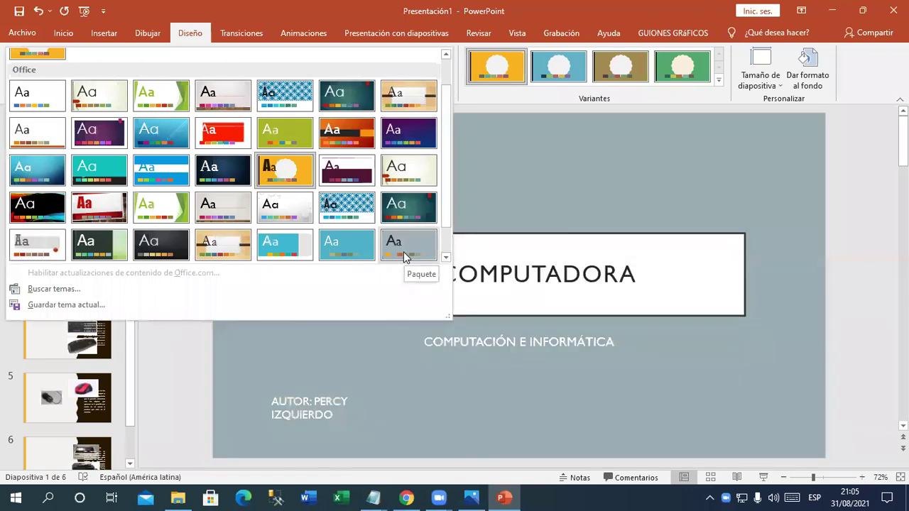
scroll(444, 227, "down", 1)
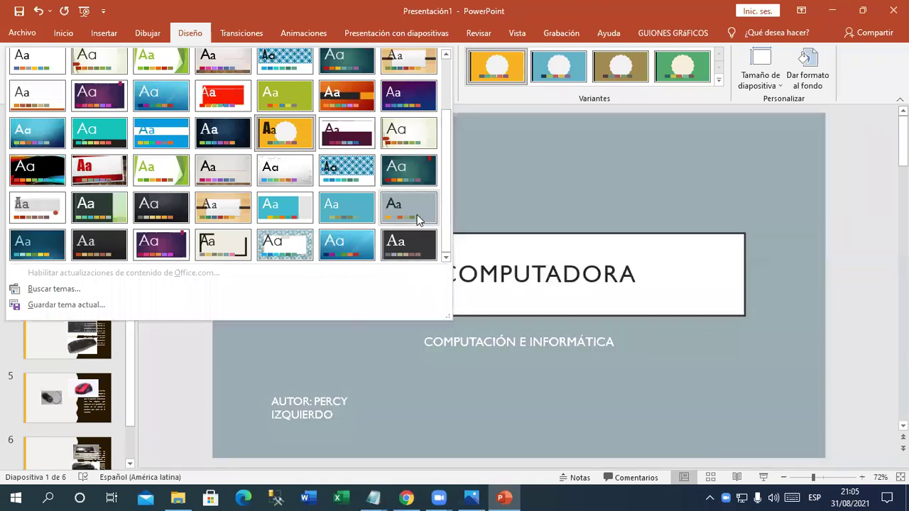
left_click(417, 215)
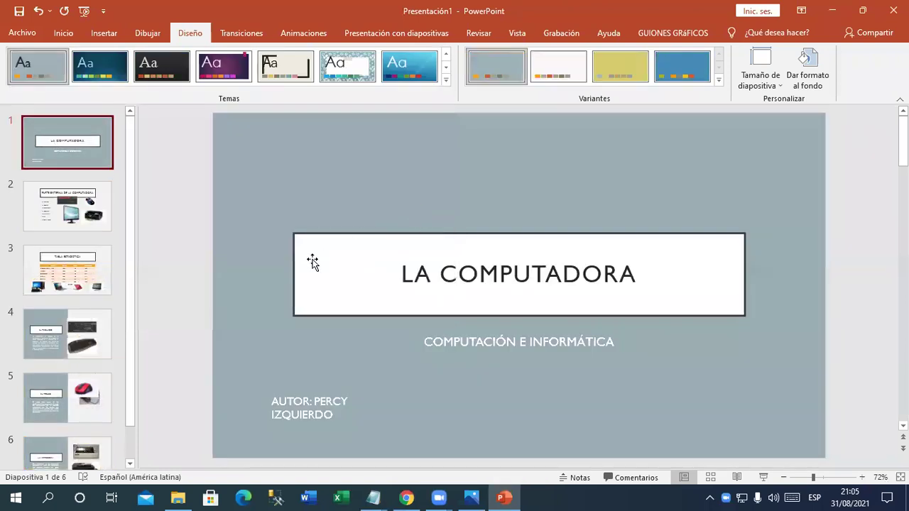
left_click(80, 346)
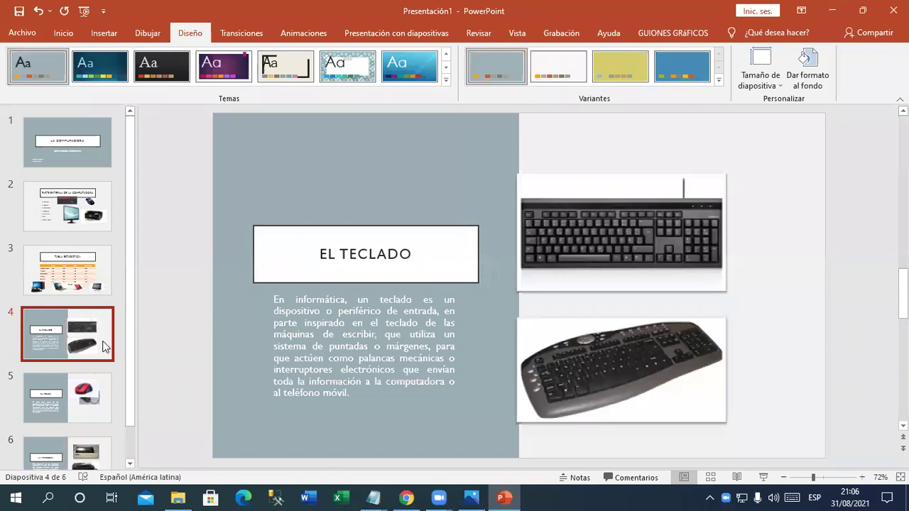
left_click(98, 138)
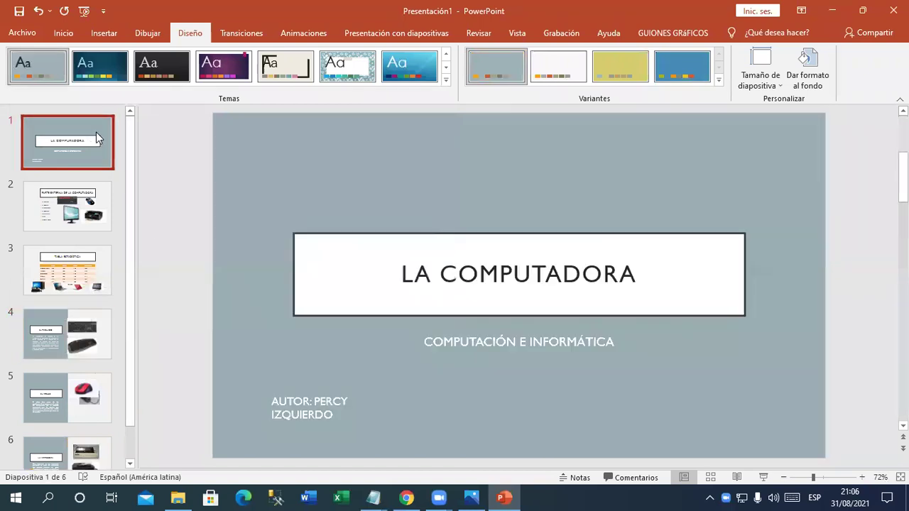
left_click(446, 82)
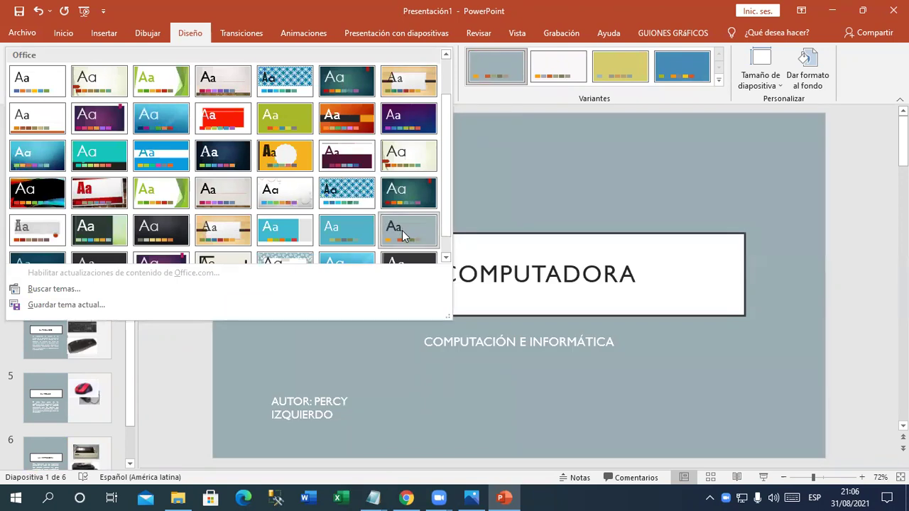
left_click(403, 233)
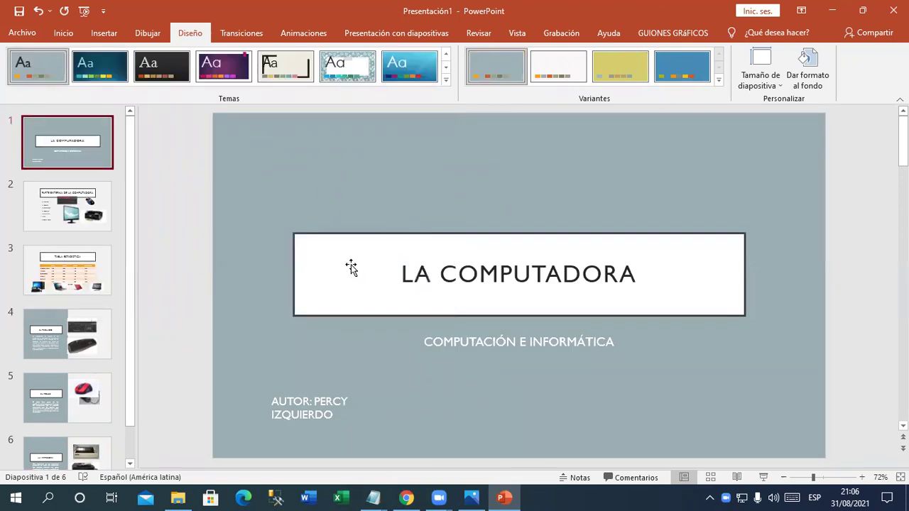
On slide 2, reposition the monitor, printer, mouse and keyboard pictures.
left_click(93, 231)
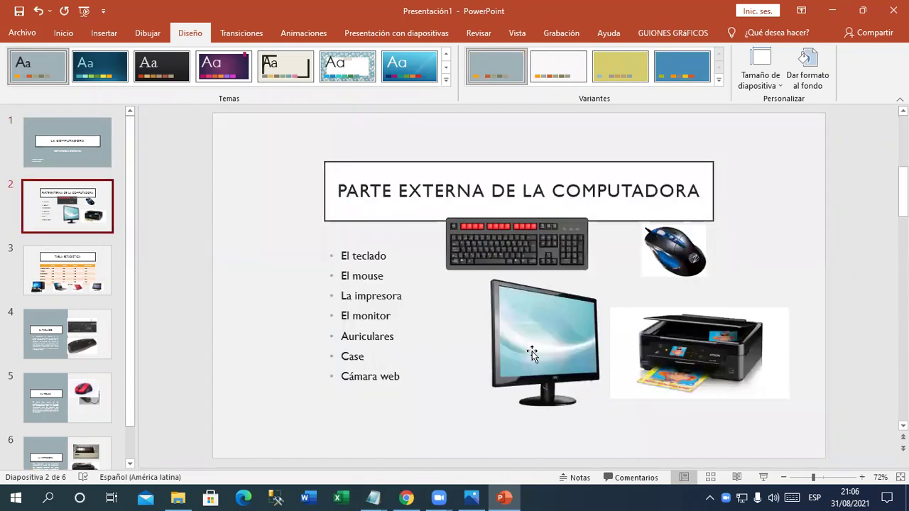
left_click_drag(533, 354, 526, 379)
left_click_drag(696, 356, 701, 383)
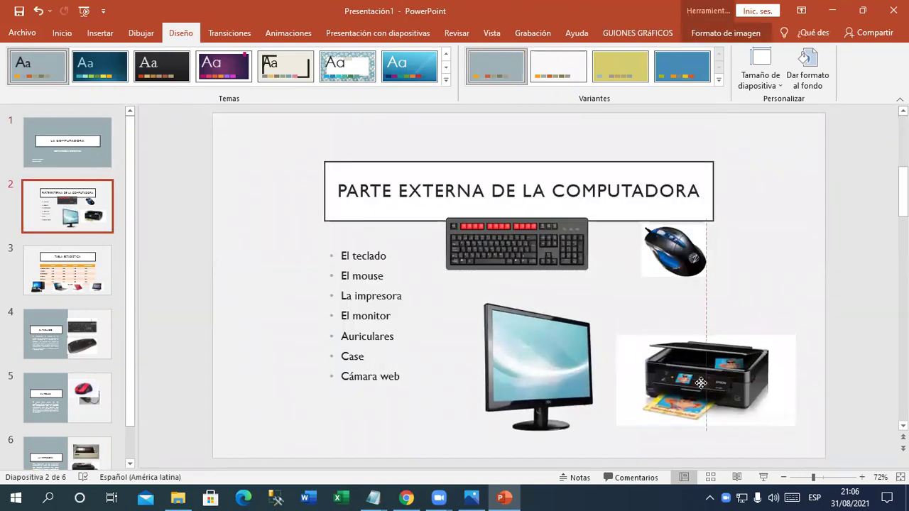
left_click_drag(675, 252, 720, 267)
left_click_drag(583, 253, 630, 266)
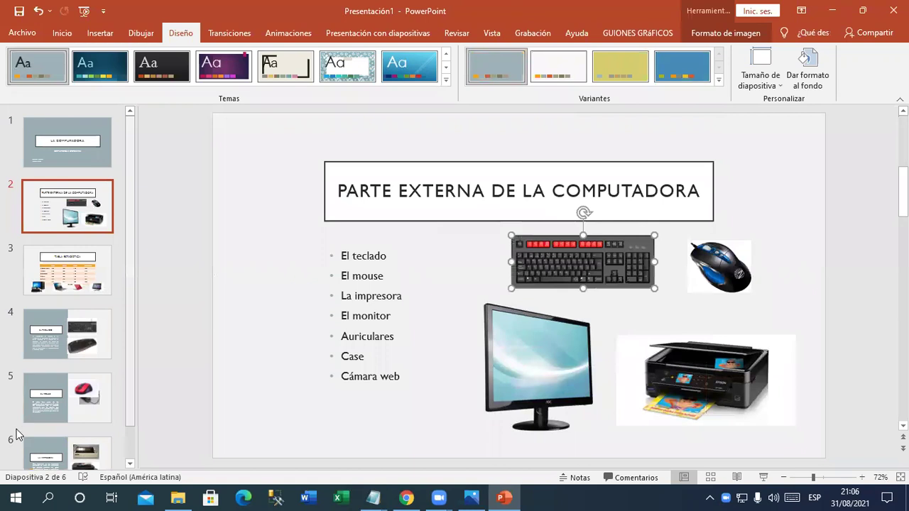
On slide 4, El teclado, shift both keyboard pictures to the right.
left_click(95, 349)
left_click(590, 355)
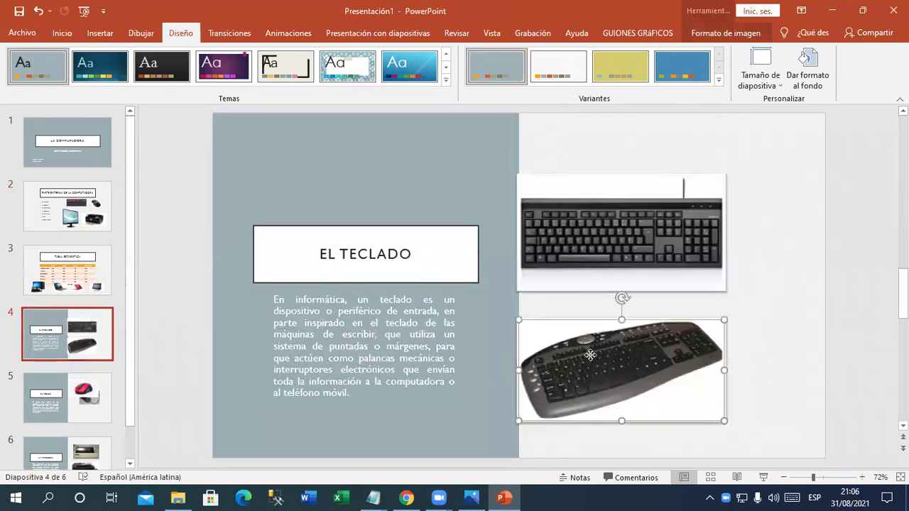
left_click_drag(590, 355, 636, 357)
left_click_drag(609, 280, 662, 280)
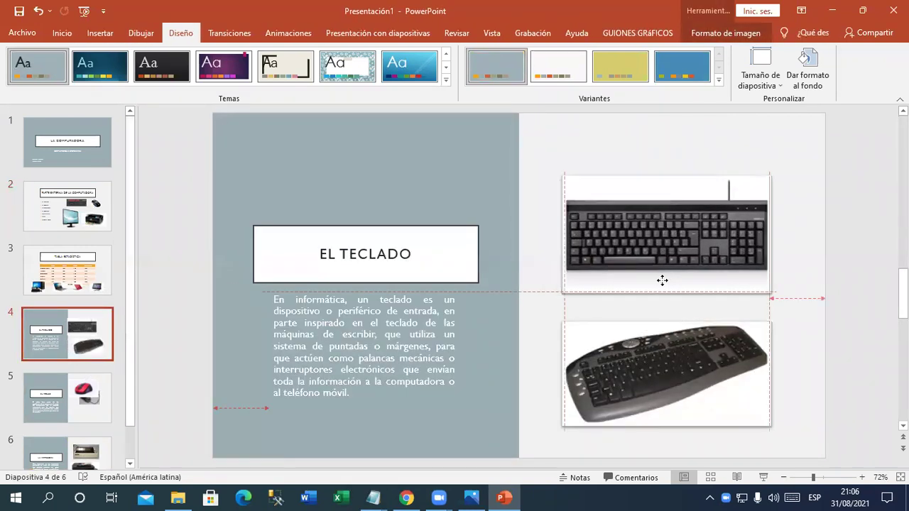
On slide 5, move the red mouse up and place the widened black mouse below it.
left_click(77, 390)
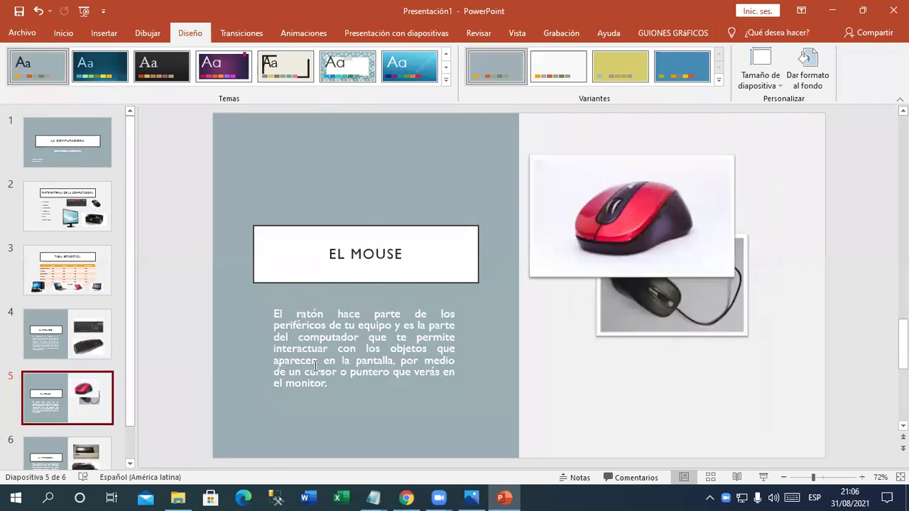
left_click_drag(633, 253, 673, 233)
left_click_drag(666, 315, 653, 395)
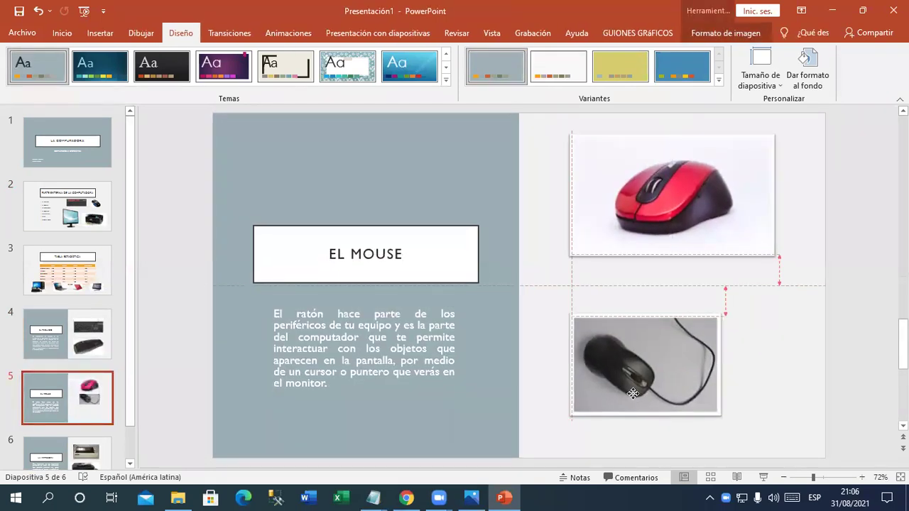
left_click_drag(719, 365, 773, 366)
left_click_drag(673, 324, 671, 292)
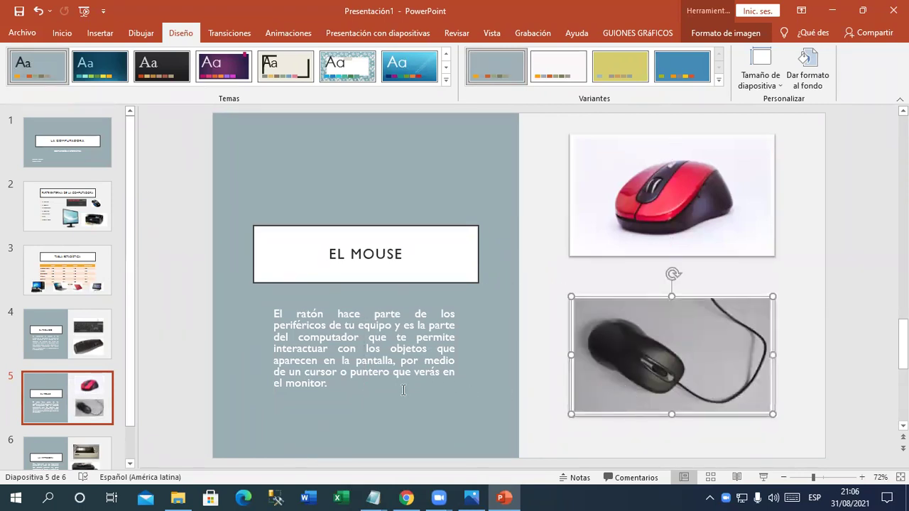
On slide 6, move the lower printer picture and enlarge the upper one.
left_click_drag(131, 385, 129, 439)
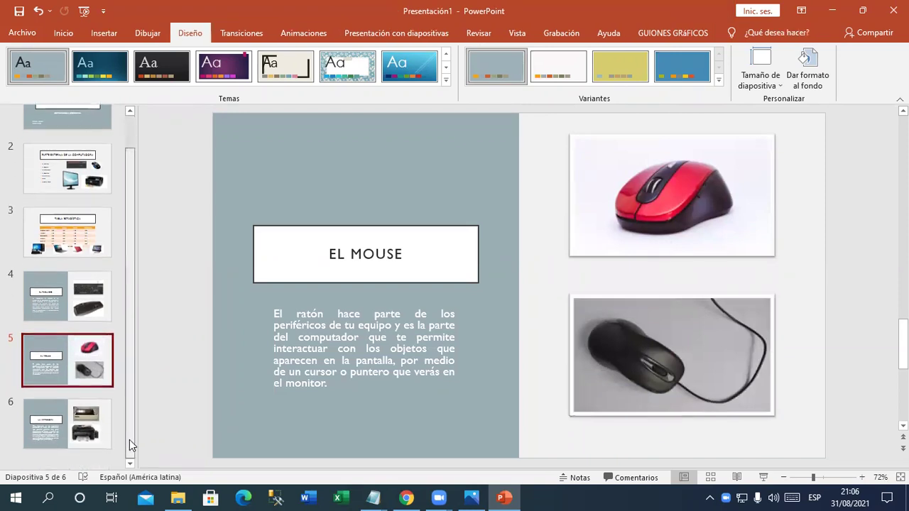
left_click(64, 431)
left_click_drag(629, 373, 655, 379)
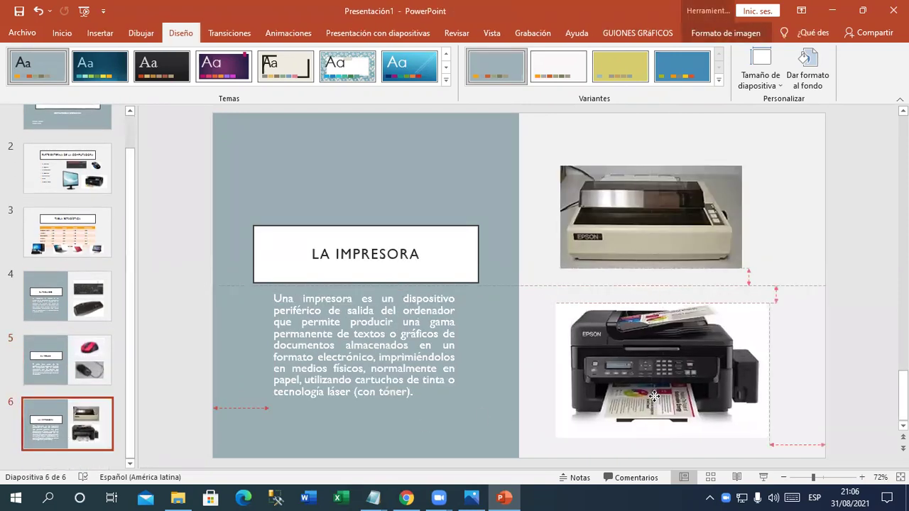
left_click(667, 264)
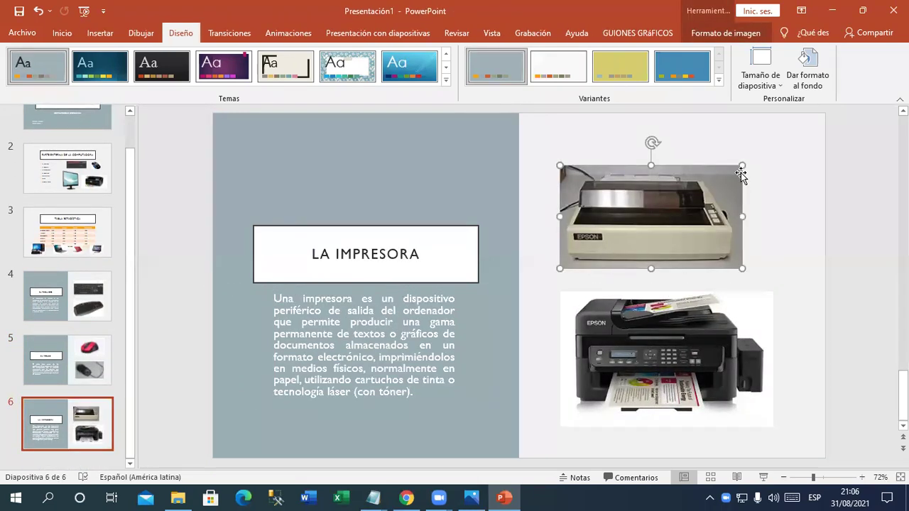
left_click_drag(743, 165, 775, 151)
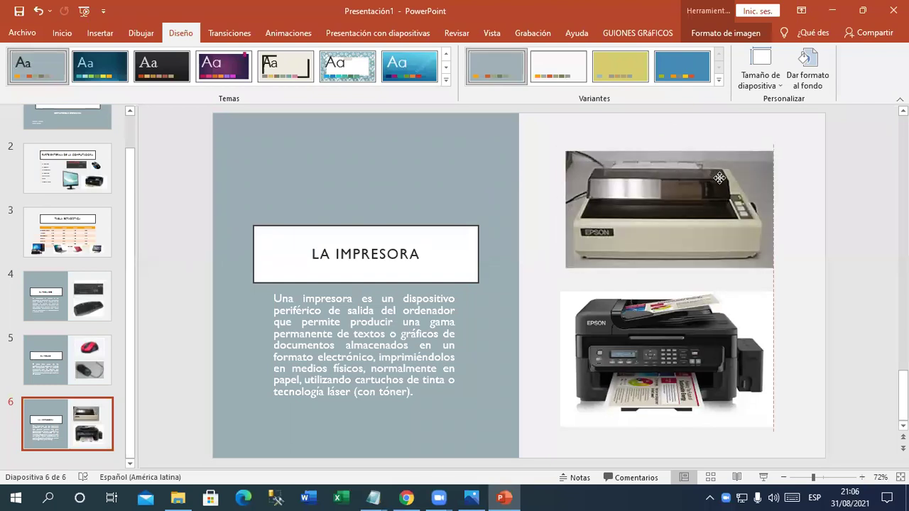
Give both printer pictures the same white-frame picture style.
left_click(717, 35)
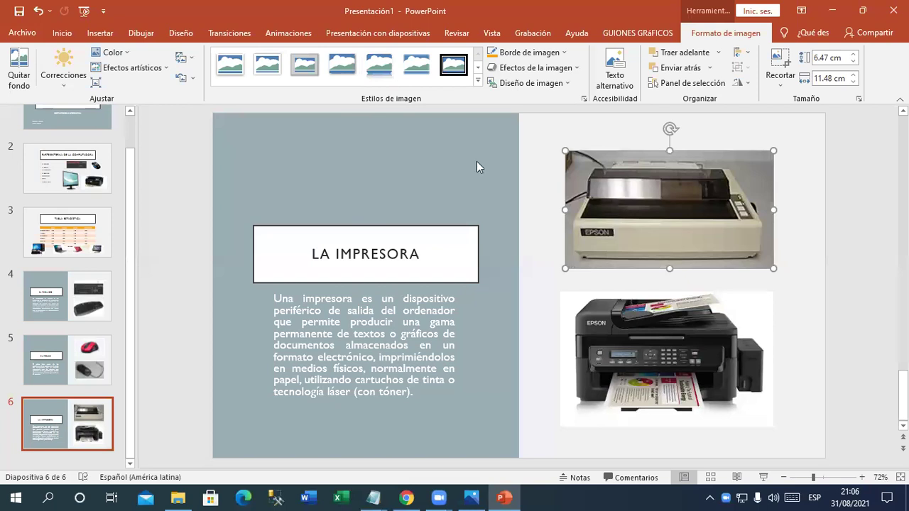
left_click(231, 66)
left_click(618, 325)
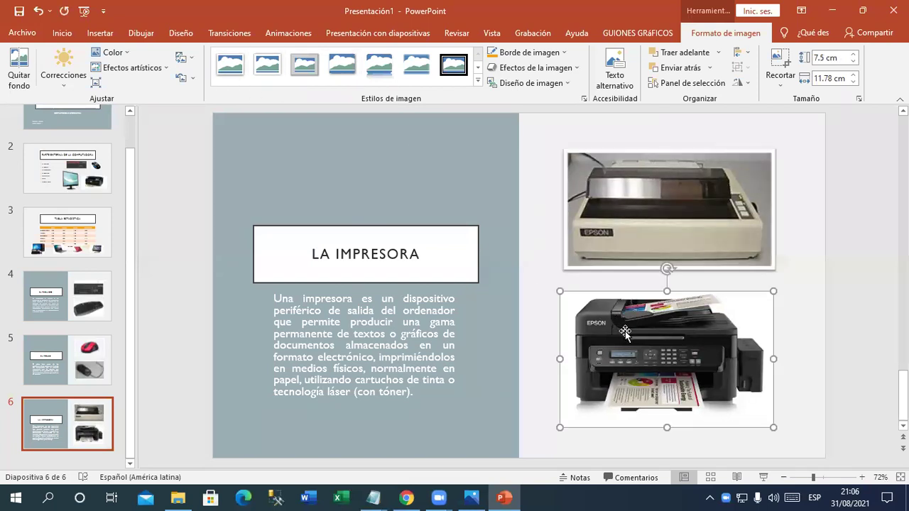
left_click(230, 65)
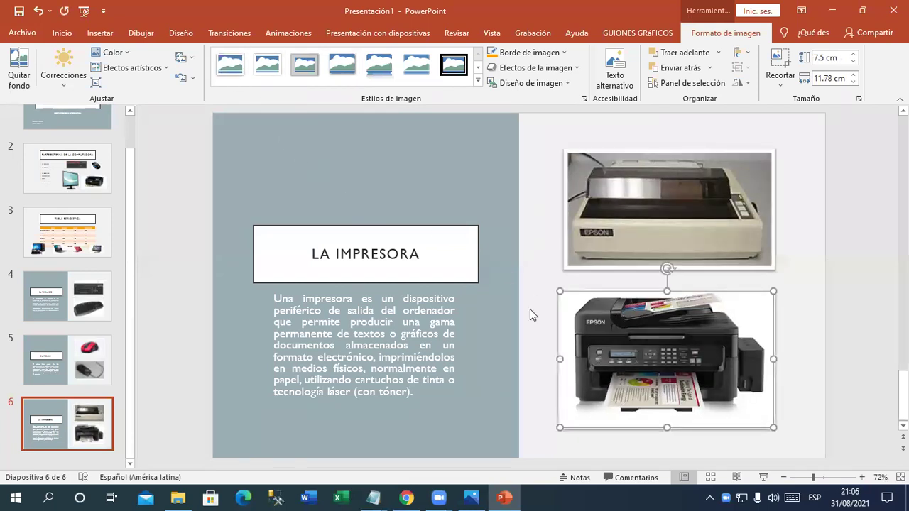
left_click(819, 354)
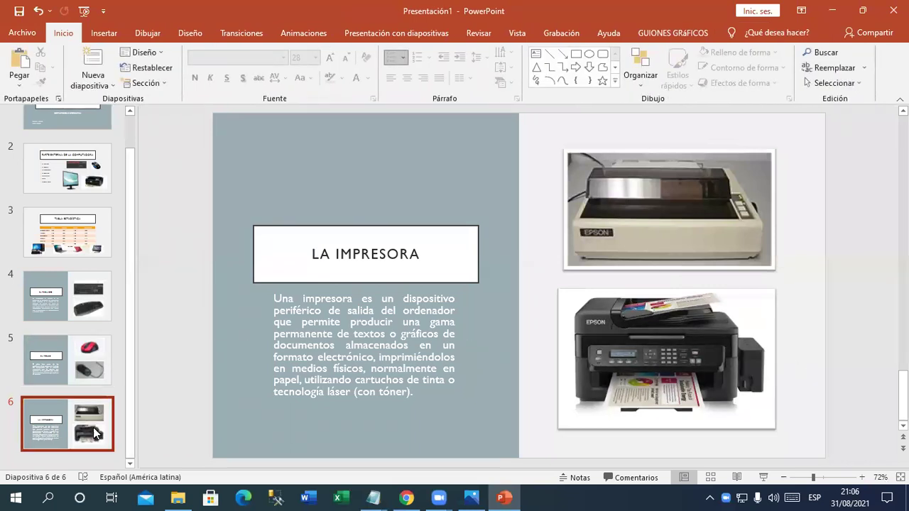
Return to the title slide and try the yellow Paquete design variant.
left_click(97, 362)
left_click(105, 299)
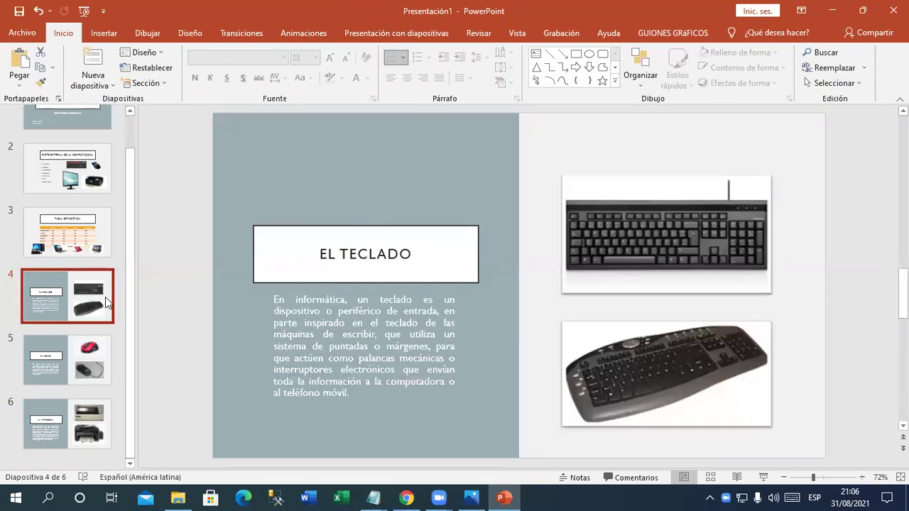
scroll(142, 281, "up", 1)
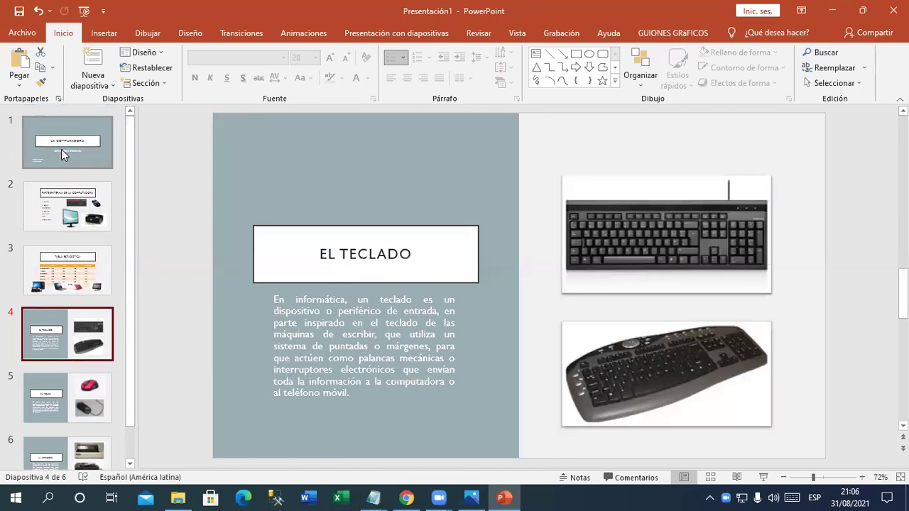
left_click(62, 152)
left_click(196, 35)
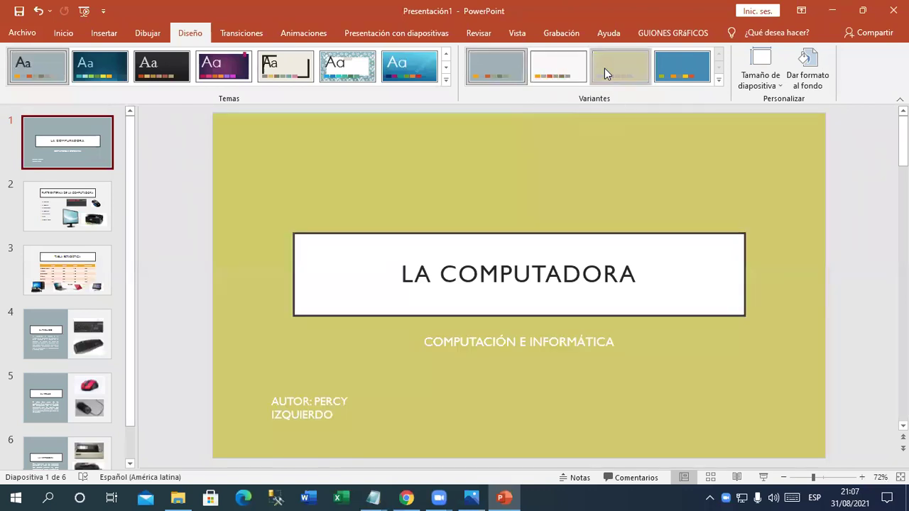
left_click(605, 69)
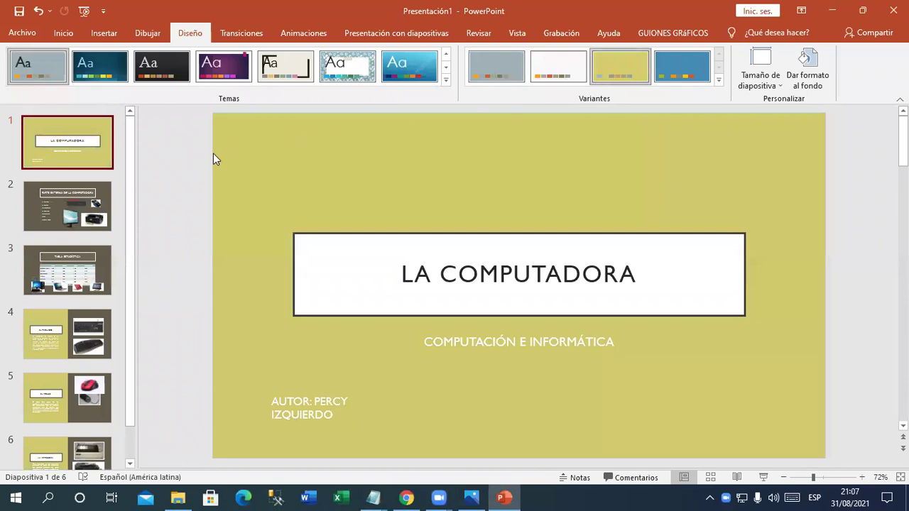
Preview slides 4 to 6 in the yellow variant.
left_click_drag(130, 157, 129, 183)
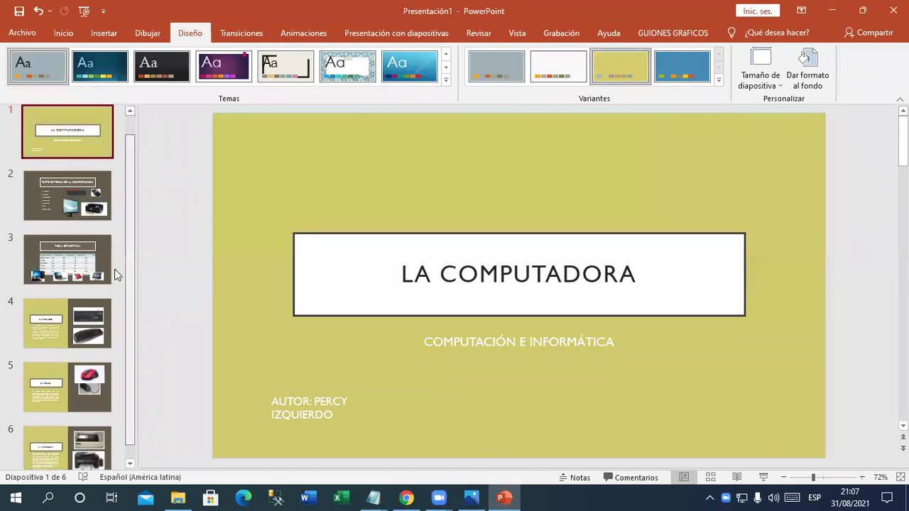
left_click(68, 298)
left_click(67, 360)
left_click(68, 425)
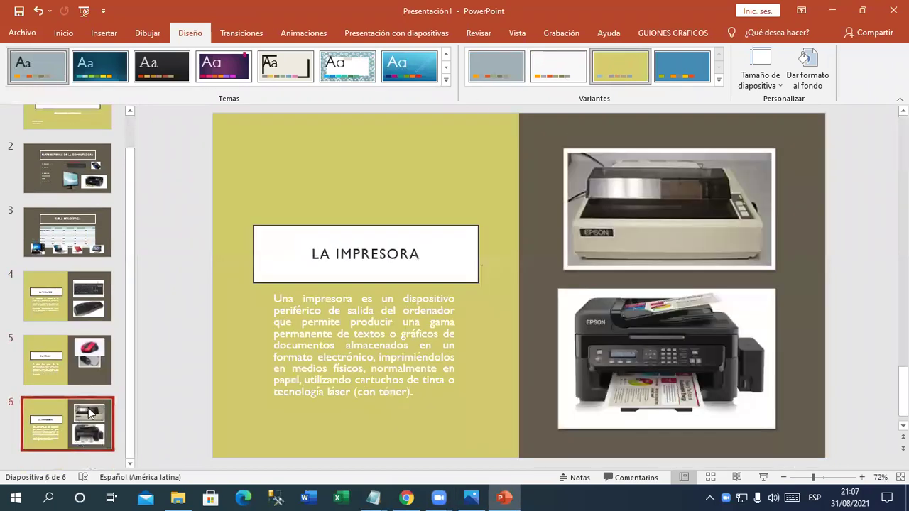
Switch to the blue variant and open slide 3, Tabla Estadística.
left_click(677, 75)
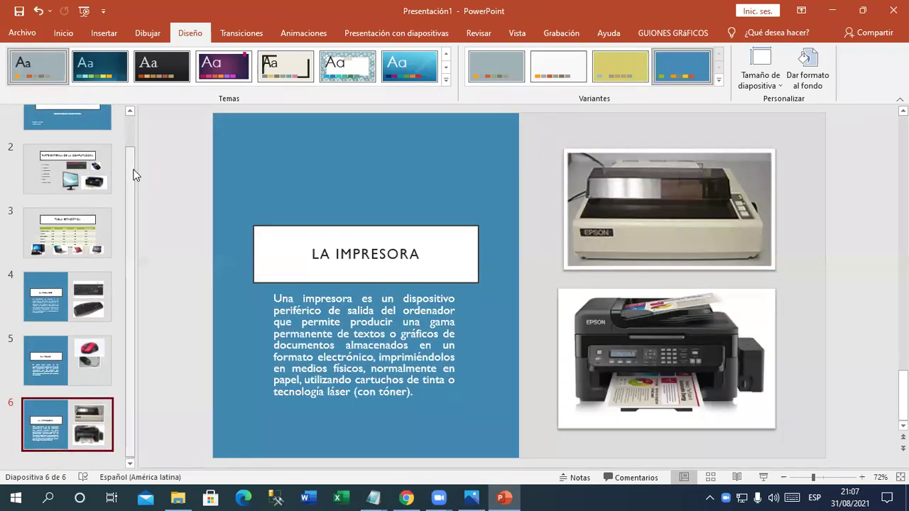
left_click_drag(134, 172, 129, 124)
left_click(62, 197)
left_click(79, 273)
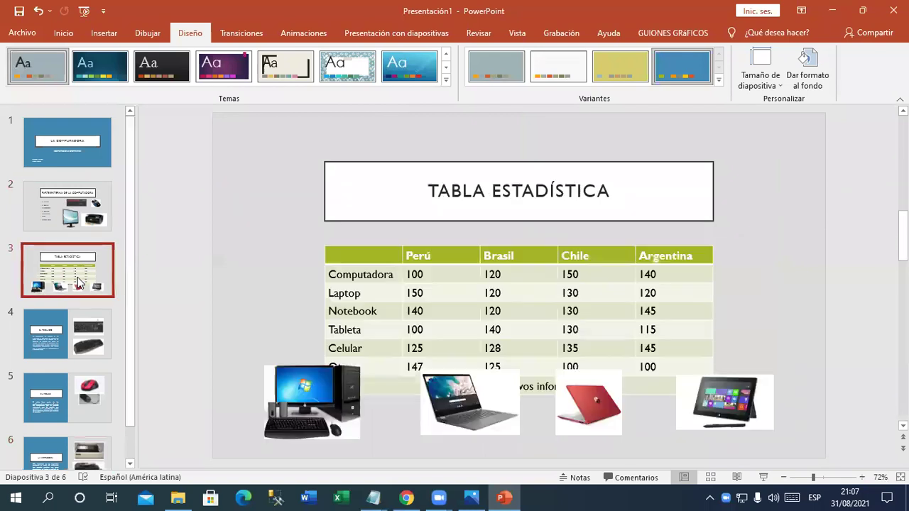
Move the statistics table up to sit just under the title.
left_click(461, 210)
left_click(449, 254)
left_click_drag(446, 245, 444, 227)
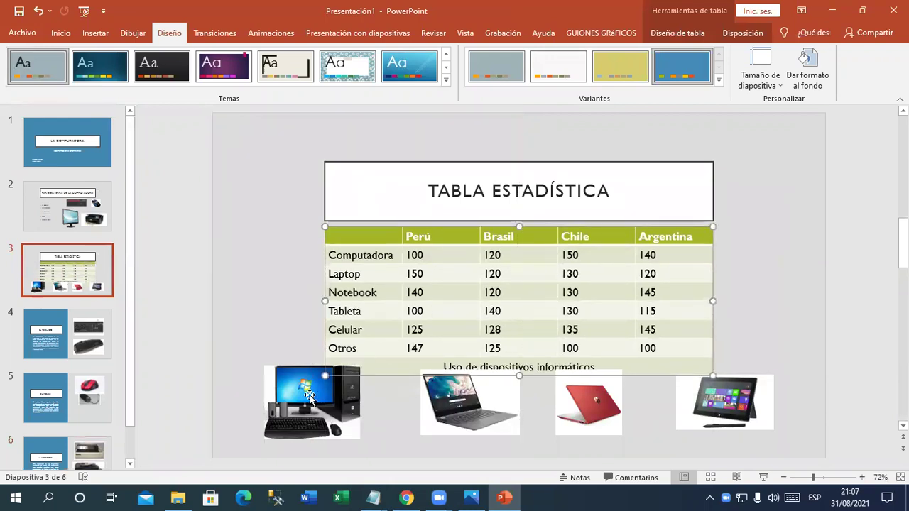
Shrink the desktop, grey laptop, red laptop and tablet pictures into a row below the table.
left_click(350, 377)
mouse_move(360, 367)
left_mouse_down()
mouse_move(329, 388)
mouse_move(335, 408)
left_mouse_up()
left_click(490, 391)
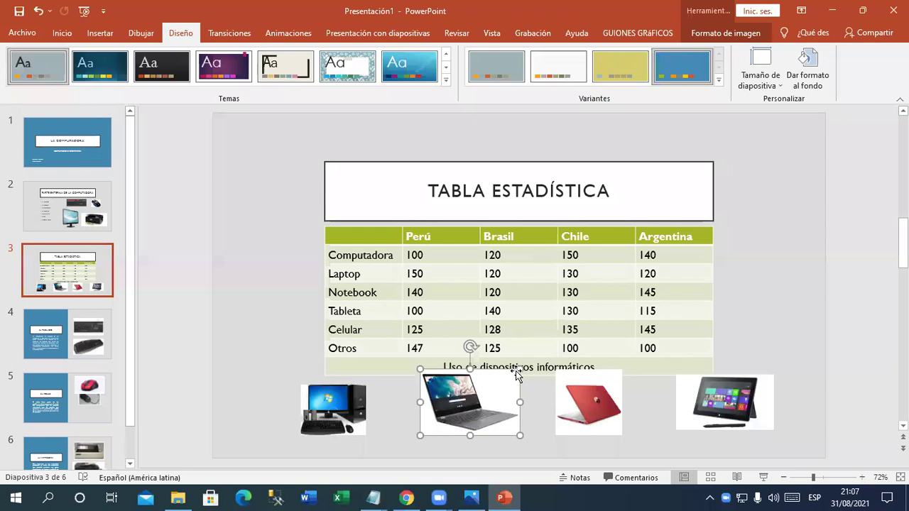
left_click_drag(515, 371, 496, 386)
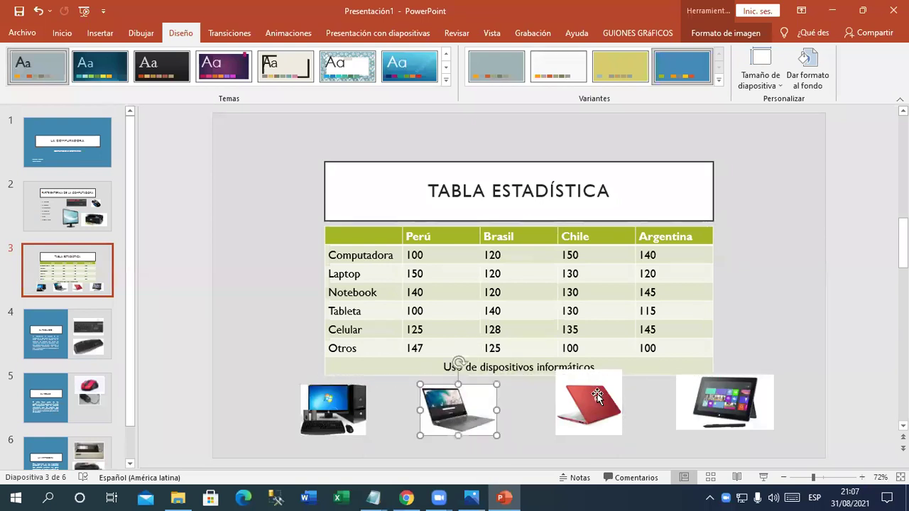
left_click(598, 396)
left_click_drag(623, 370, 607, 385)
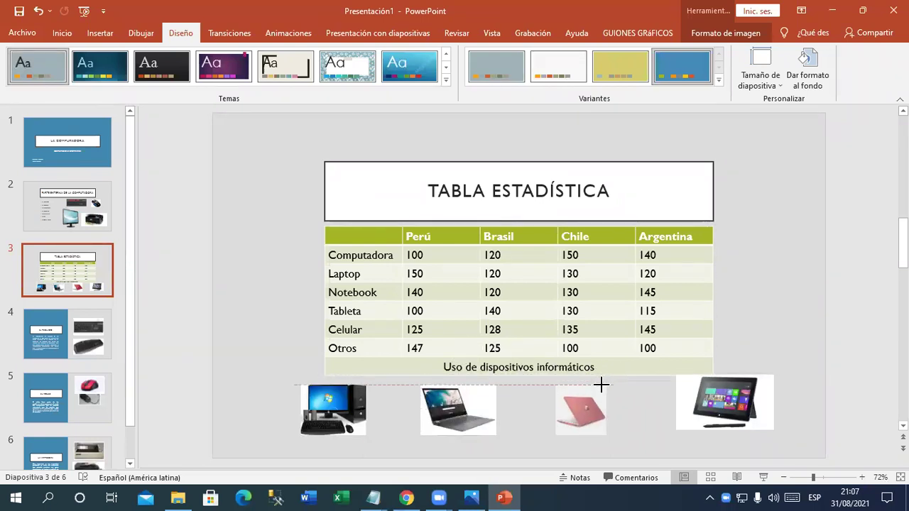
left_click(715, 402)
mouse_move(774, 375)
left_mouse_down()
mouse_move(702, 404)
mouse_move(726, 384)
mouse_move(700, 402)
left_mouse_up()
left_click(702, 403)
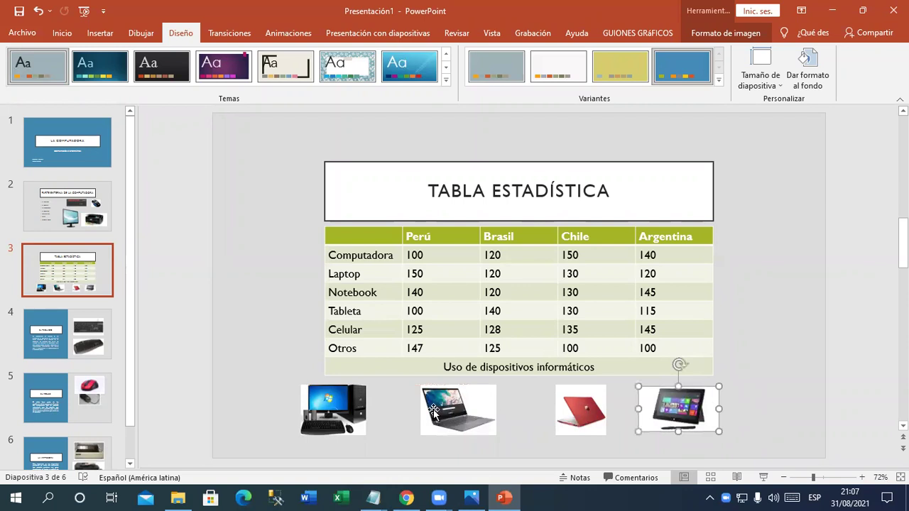
Select all four device pictures and apply the white-frame picture style.
left_click(358, 413)
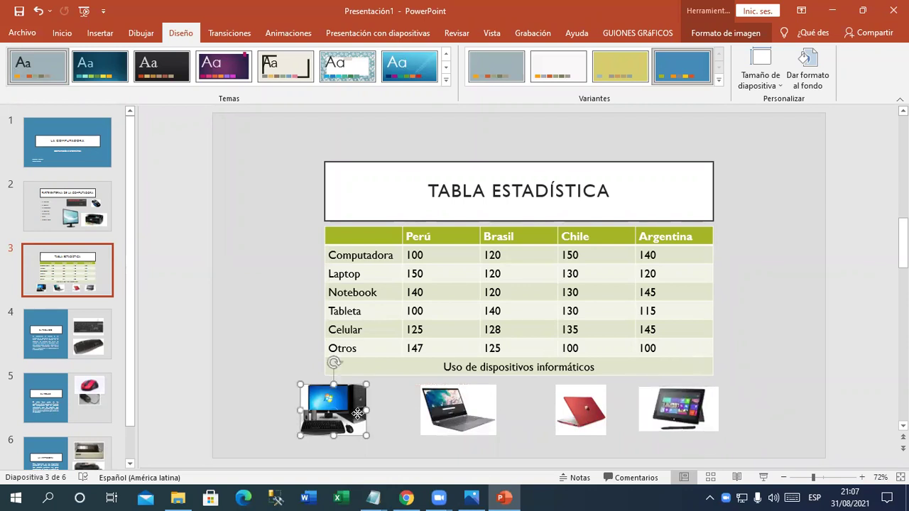
left_click(700, 33)
left_click(435, 391)
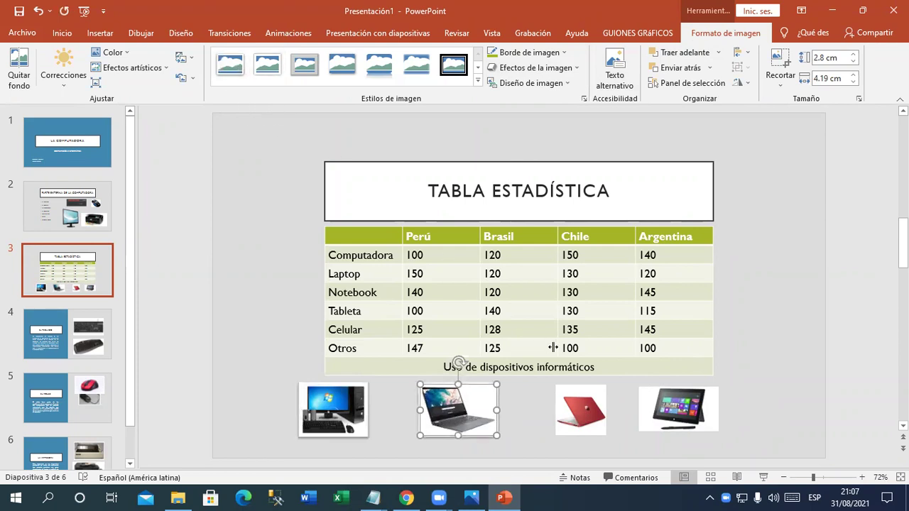
left_click(575, 400)
left_click(698, 401)
left_click(239, 73)
left_click(732, 299)
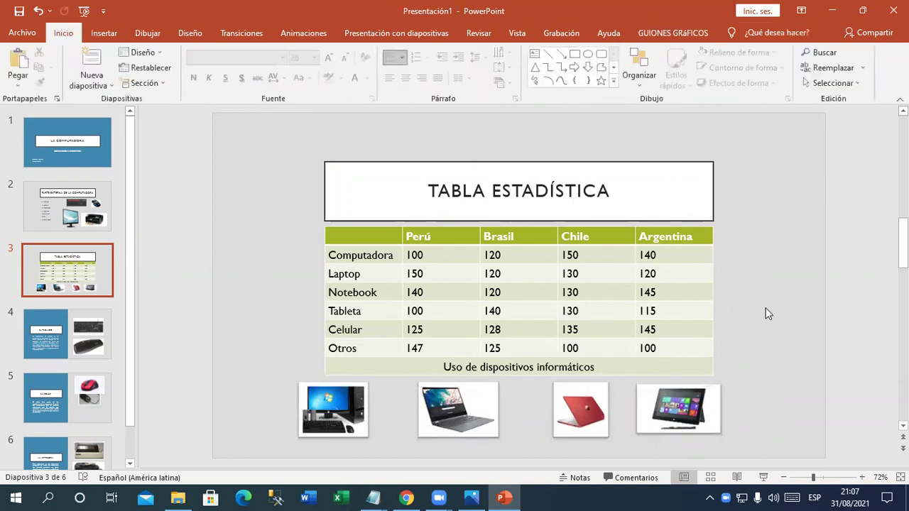
Apply the Violeta II colour scheme from Variantes > Colores, then reopen the Variantes options.
scroll(139, 384, "down", 1)
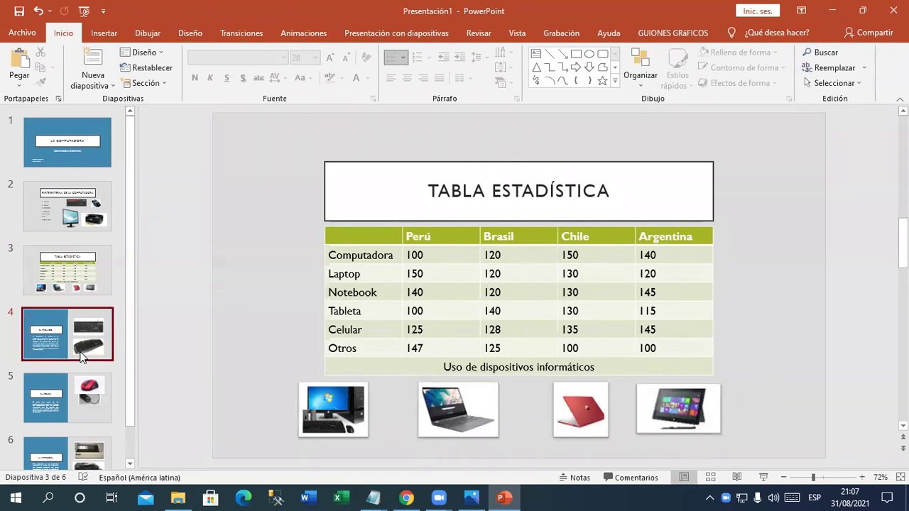
scroll(145, 367, "down", 1)
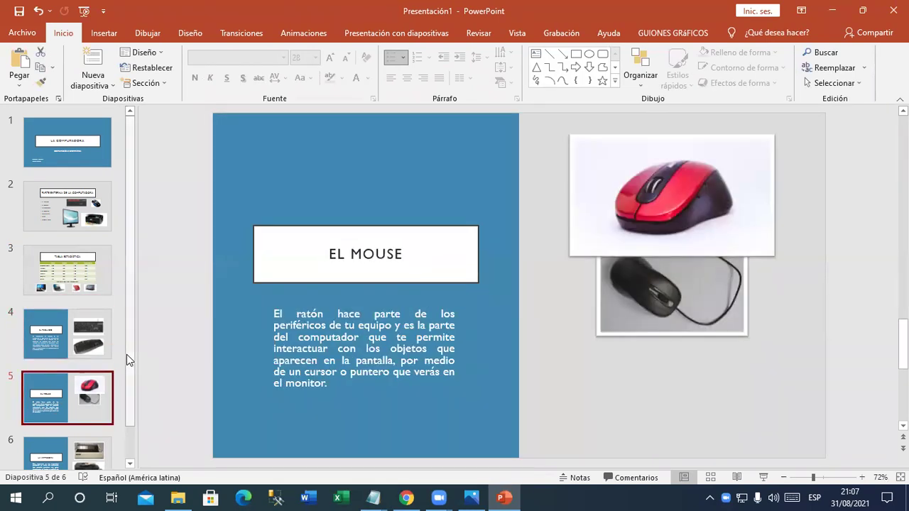
left_click(81, 152)
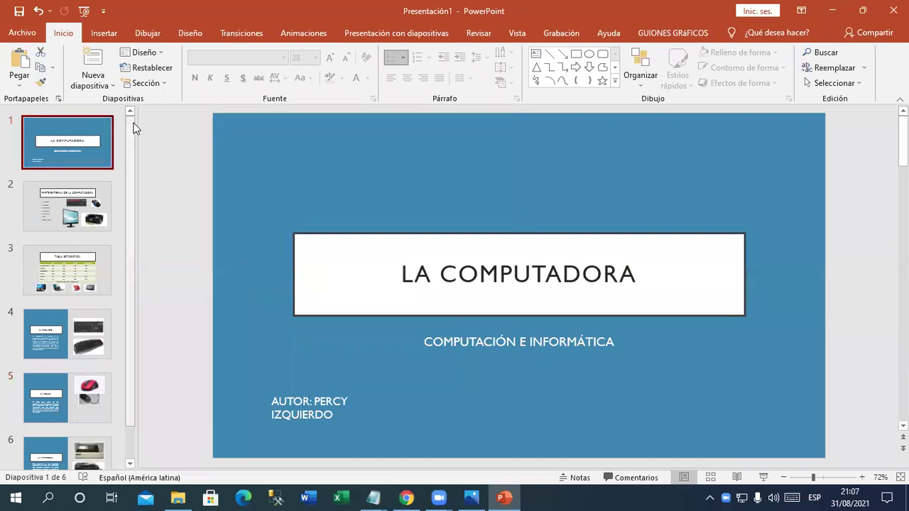
left_click(188, 33)
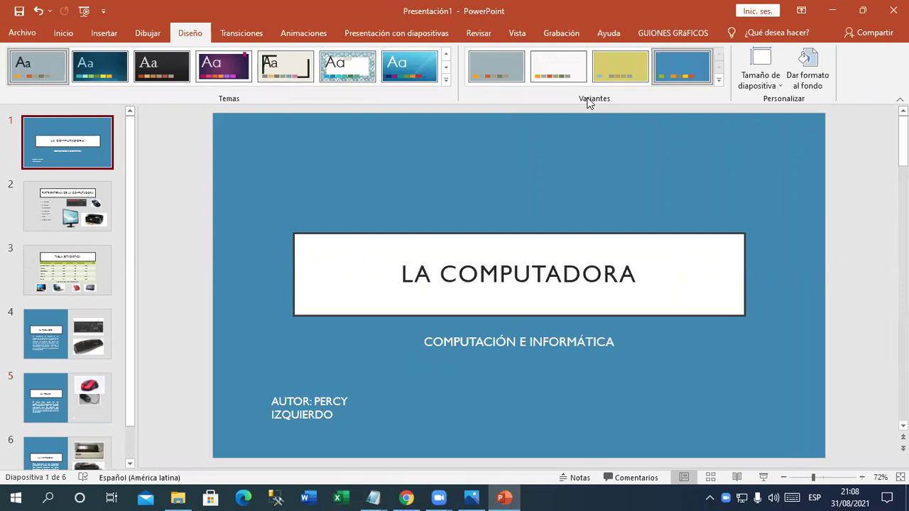
left_click(721, 82)
mouse_move(511, 94)
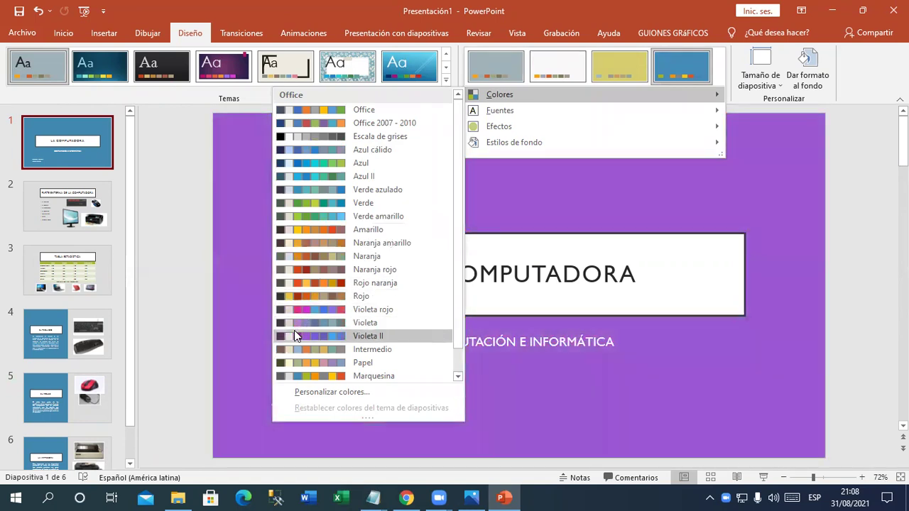
left_click(296, 325)
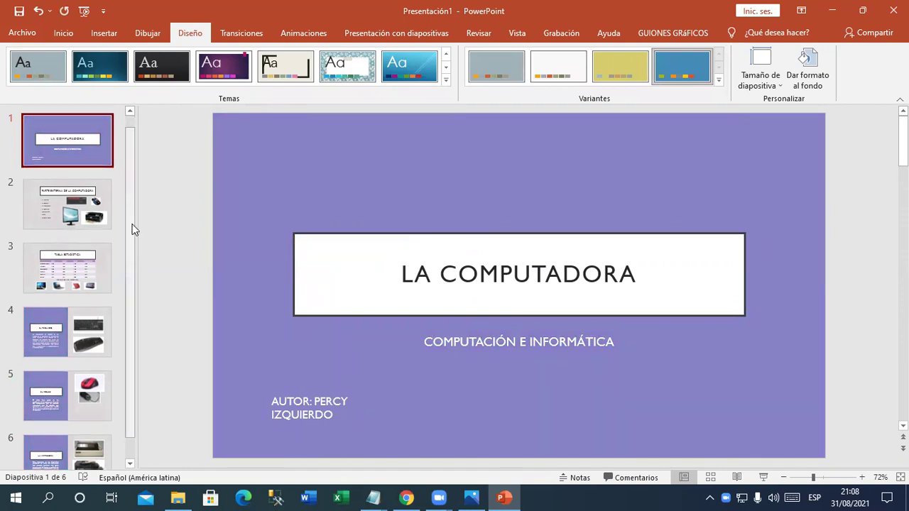
scroll(119, 347, "down", 2)
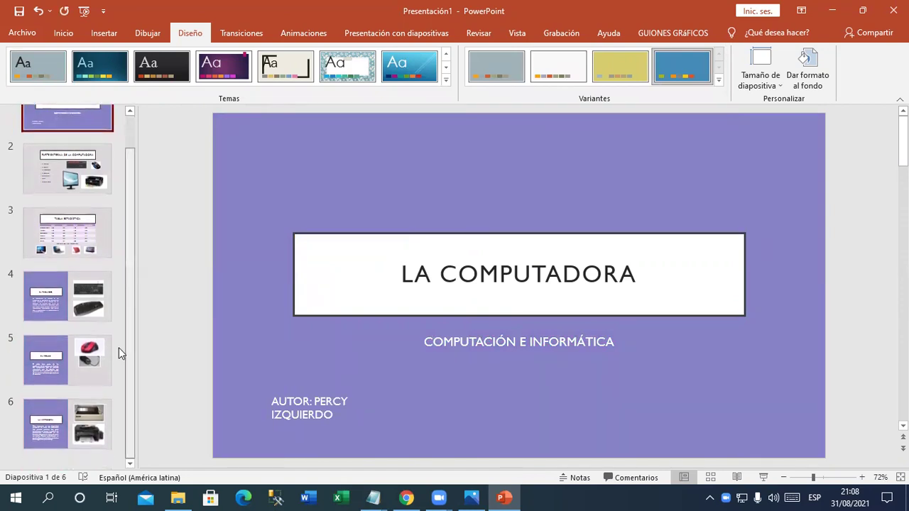
left_click(718, 80)
mouse_move(593, 127)
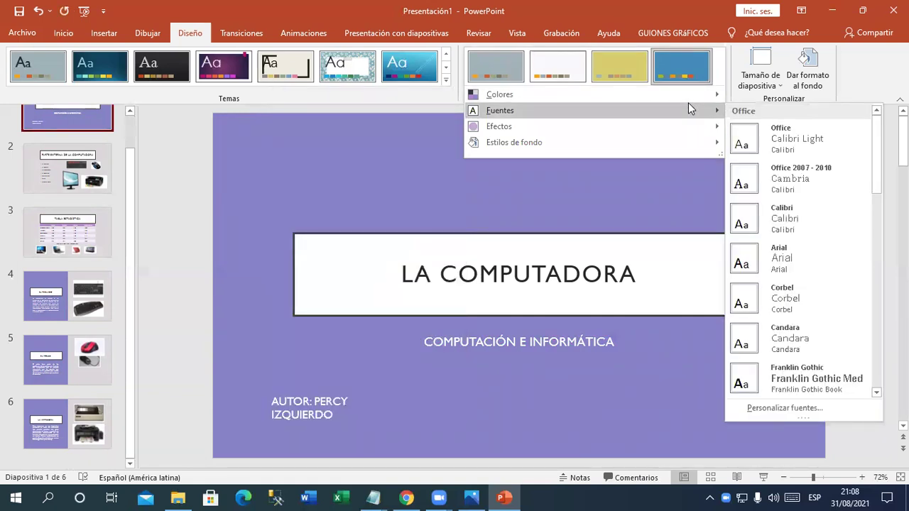
mouse_move(498, 127)
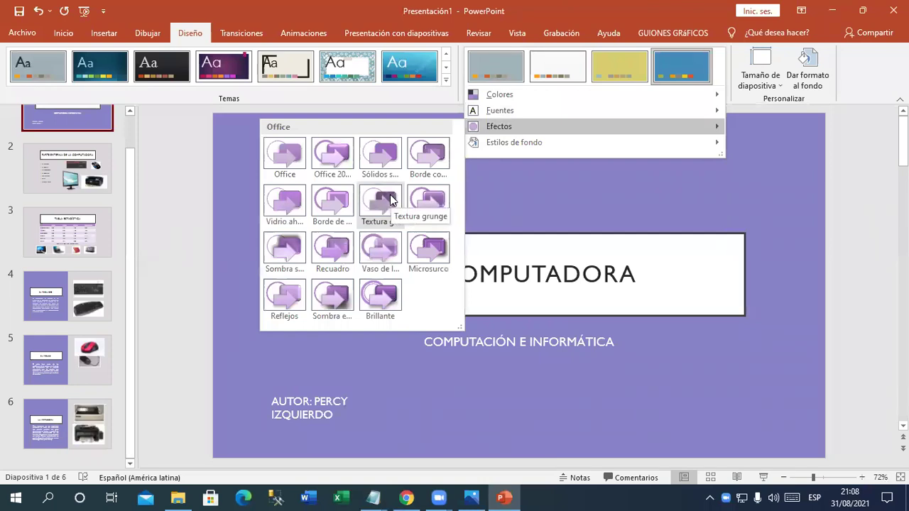
Apply a theme effect, enlarge slide 2's mouse picture, and choose a light grey background style.
left_click(344, 312)
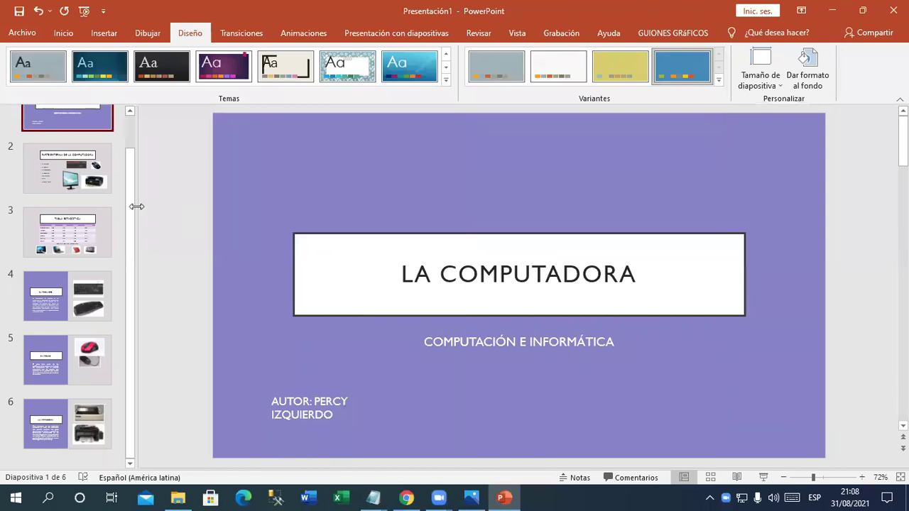
left_click(68, 168)
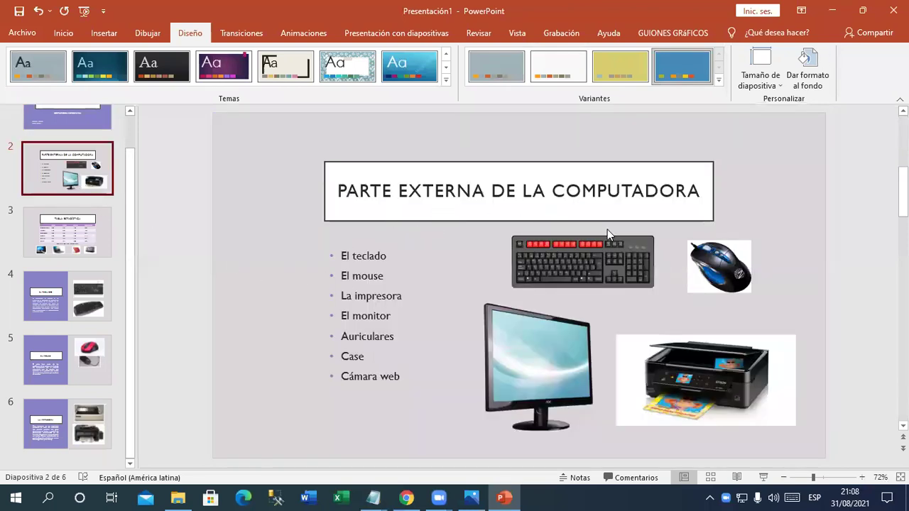
left_click(707, 287)
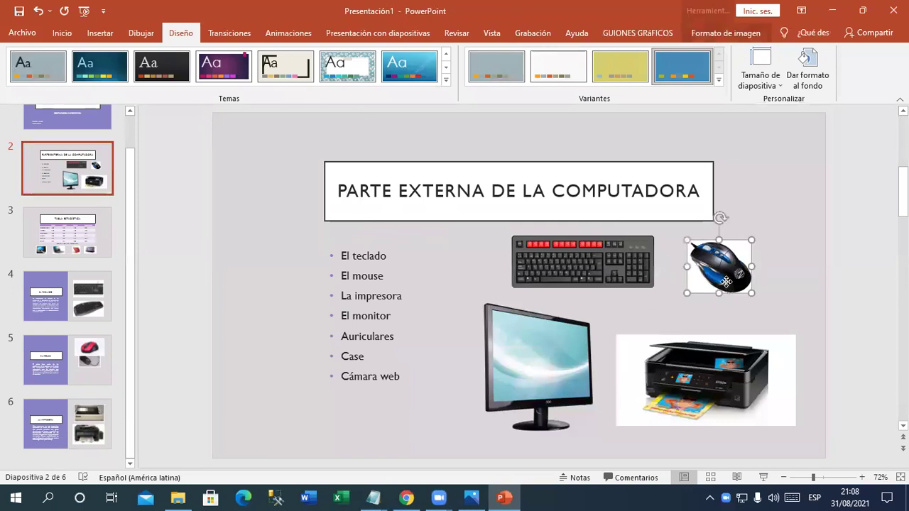
left_click_drag(752, 293, 762, 311)
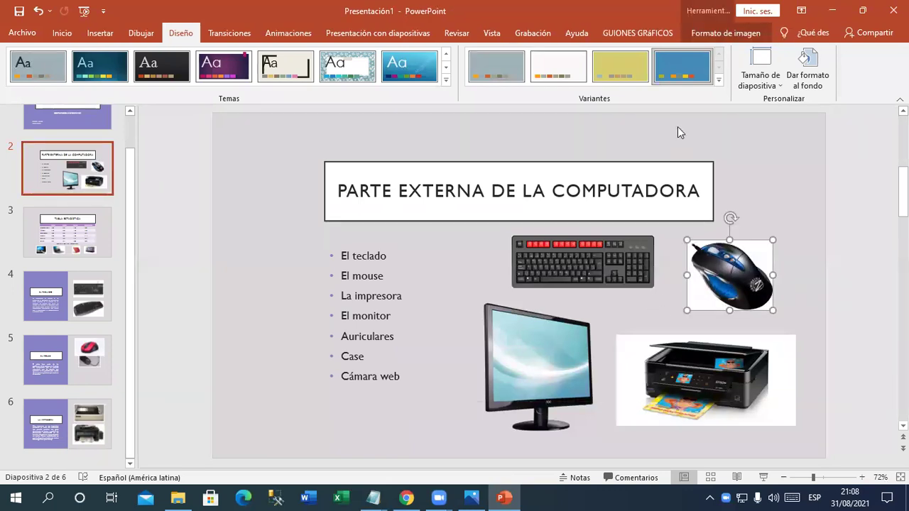
left_click(719, 80)
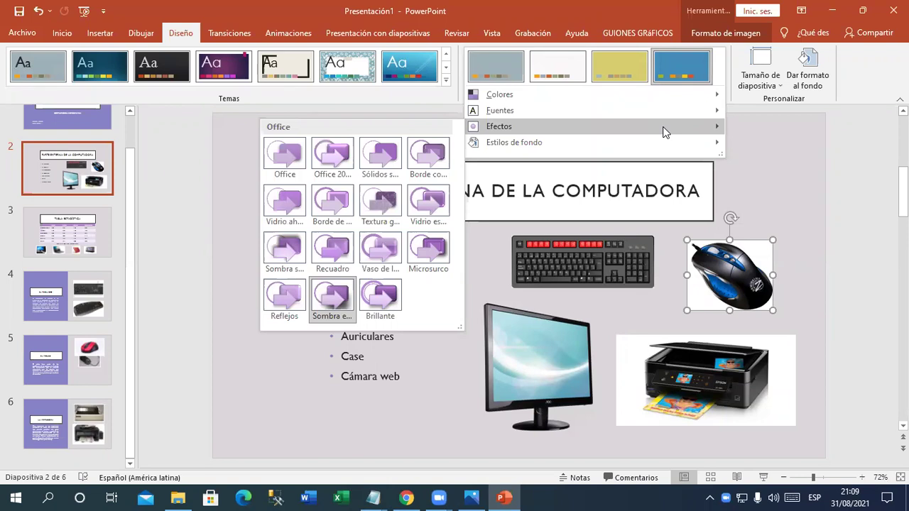
mouse_move(515, 142)
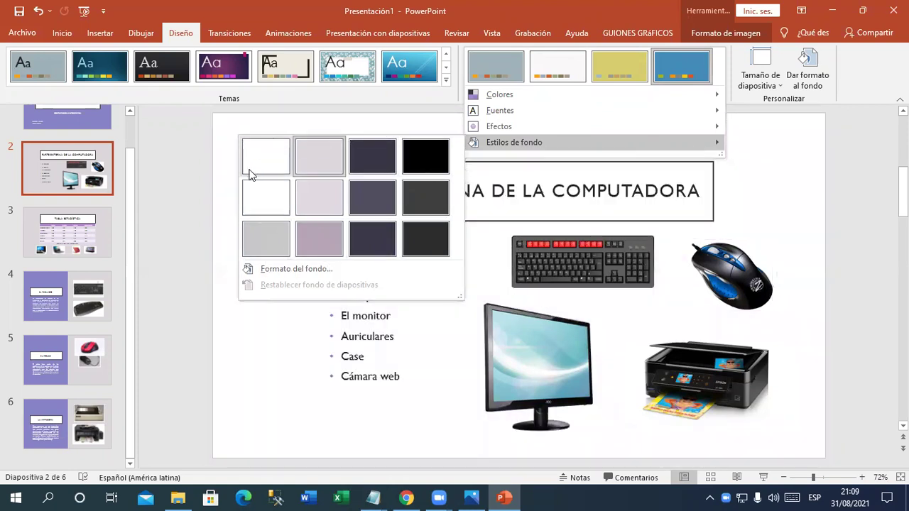
left_click(855, 214)
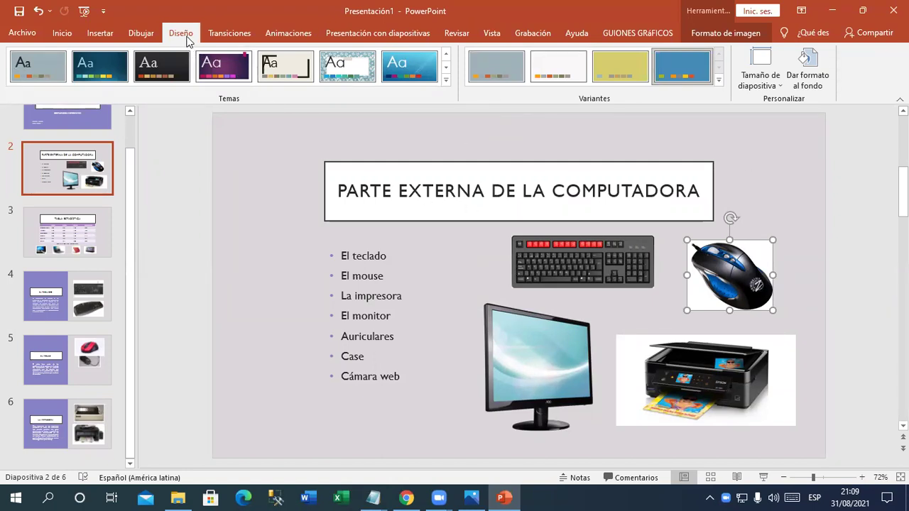
Expand the Temas gallery and scroll through the available themes.
left_click(446, 82)
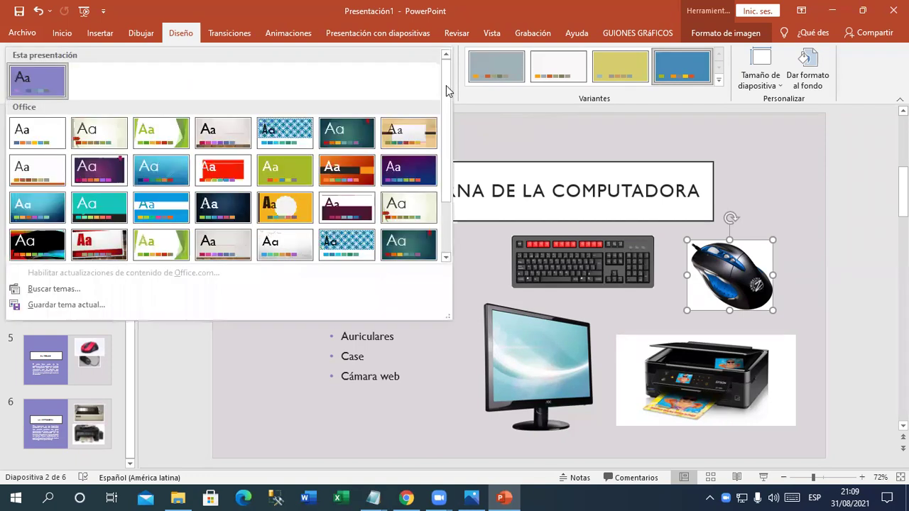
left_click_drag(446, 136, 452, 198)
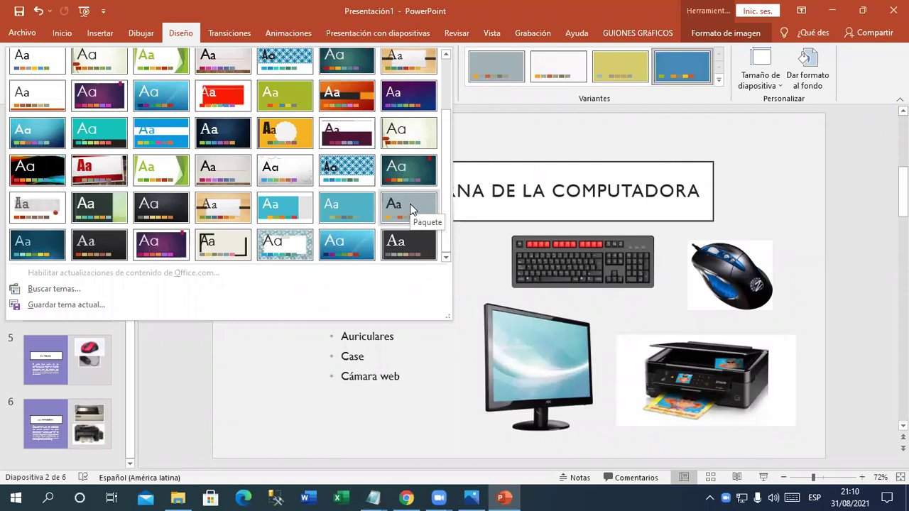
Widen the author text box on the title slide so it fits on one line.
left_click(858, 260)
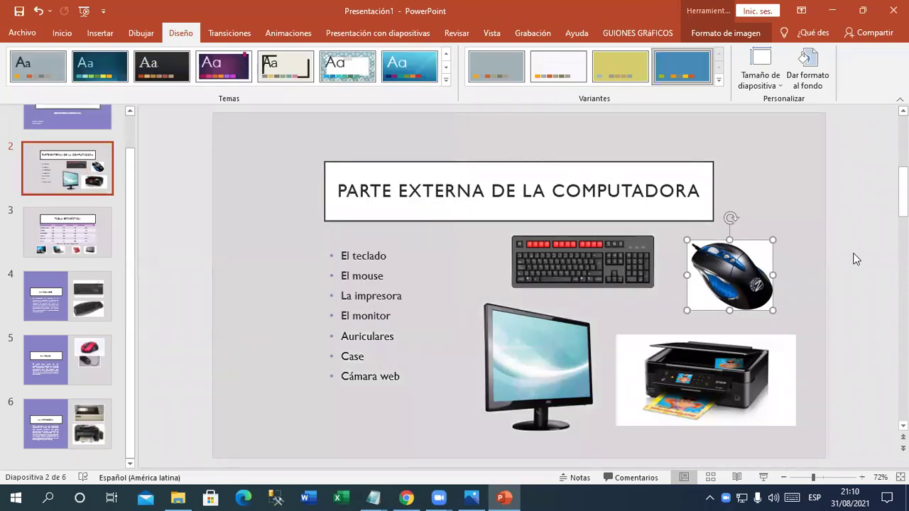
left_click_drag(132, 222, 140, 148)
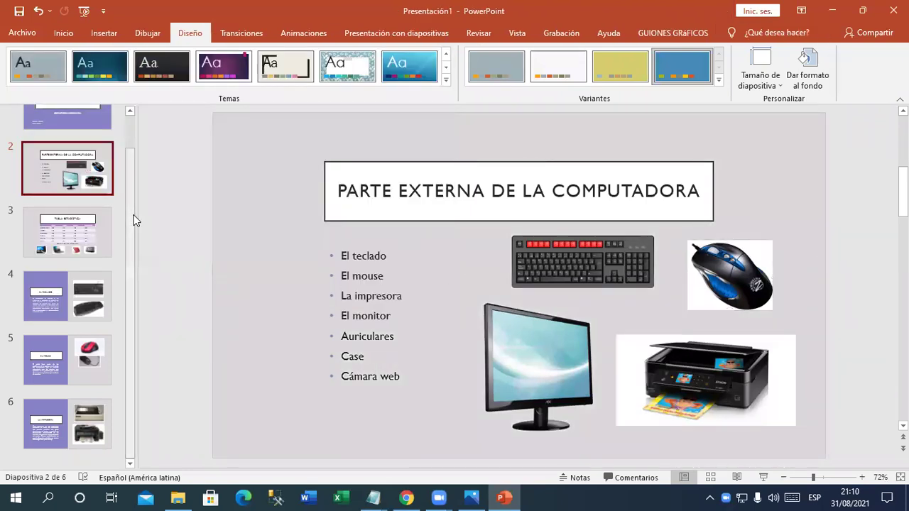
left_click(80, 143)
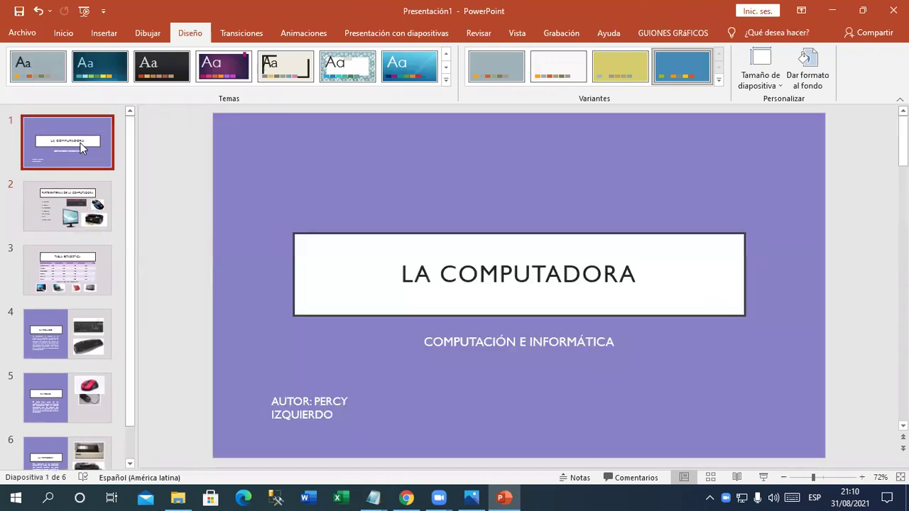
left_click(289, 396)
mouse_move(413, 402)
left_mouse_down()
mouse_move(451, 402)
mouse_move(406, 434)
left_mouse_up()
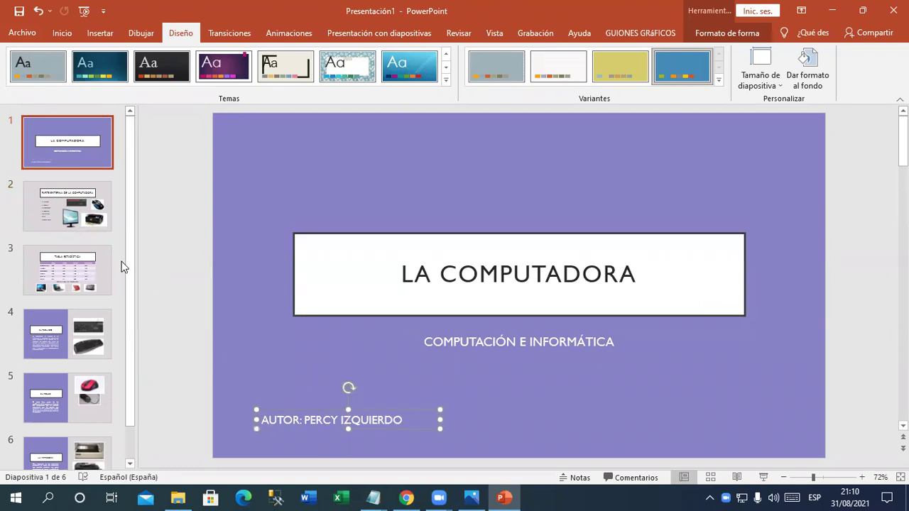
Browse through the slide thumbnails and settle on slide 5, El Mouse.
left_click(100, 270)
left_click(99, 186)
left_click(79, 142)
left_click(78, 206)
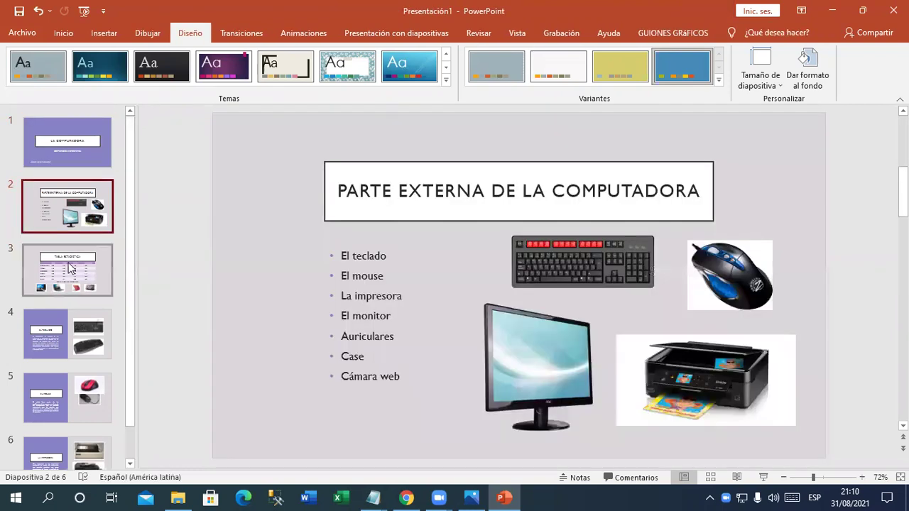
left_click(71, 268)
scroll(70, 345, "down", 1)
left_click(71, 348)
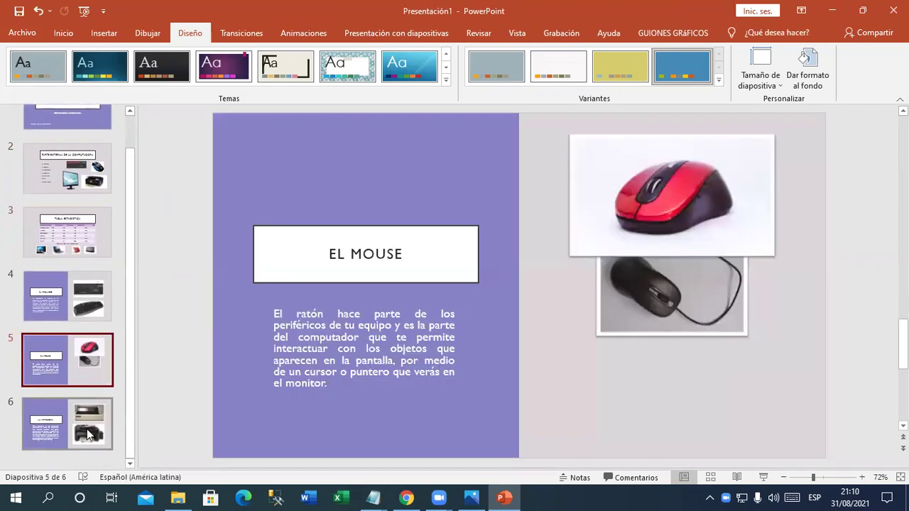
left_click(97, 418)
left_click(105, 349)
Move the black mouse photo down below the red one and widen it, undoing an accidental delete.
left_click_drag(625, 328, 600, 398)
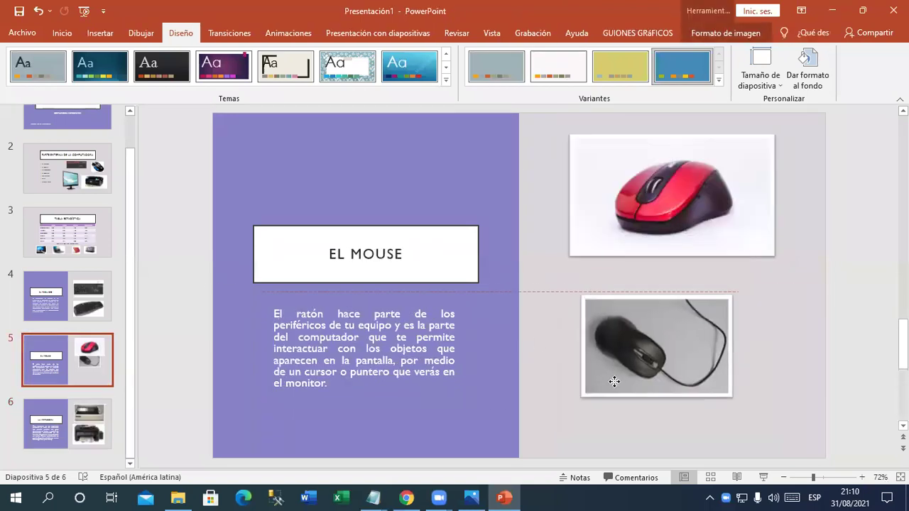
left_click_drag(718, 365, 770, 374)
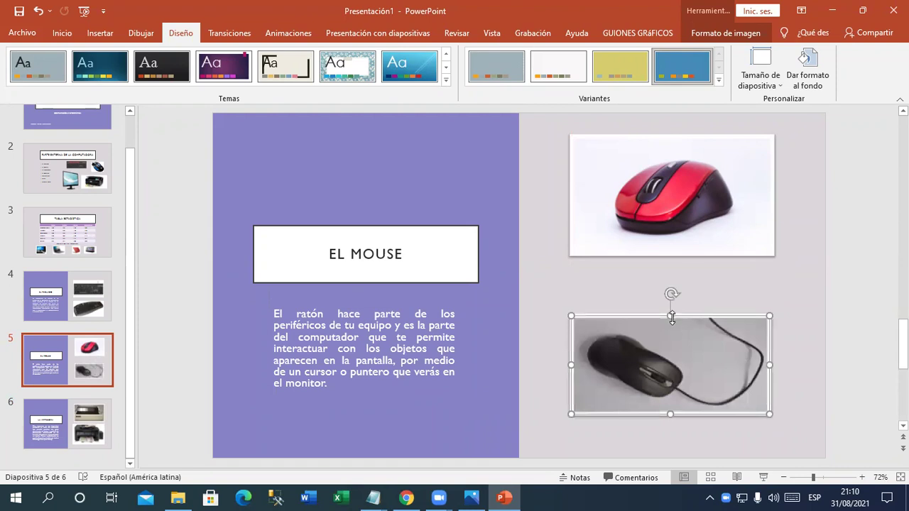
key("Delete")
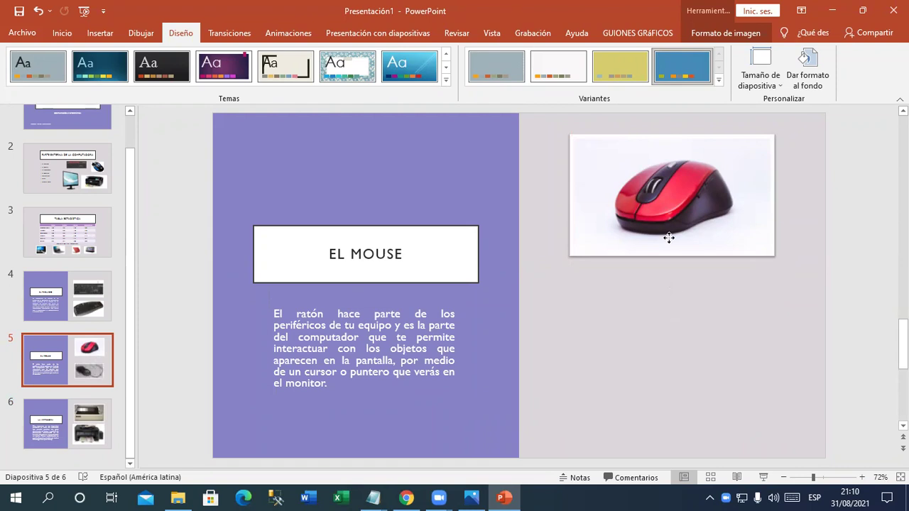
key("ctrl+z")
left_click(668, 238)
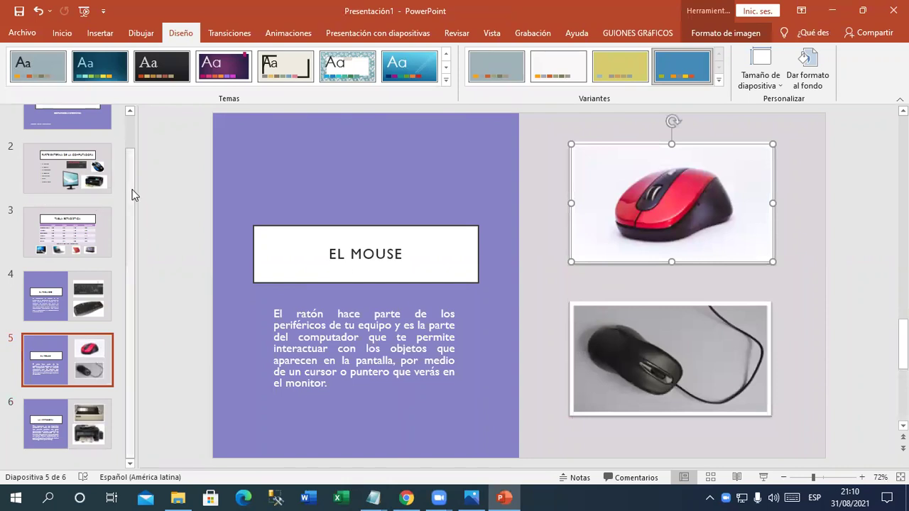
left_click(140, 122)
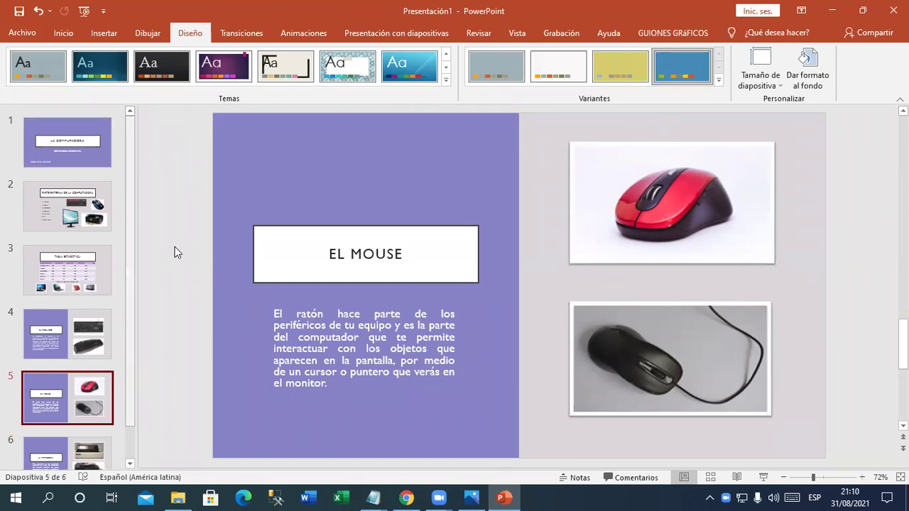
scroll(128, 277, "down", 2)
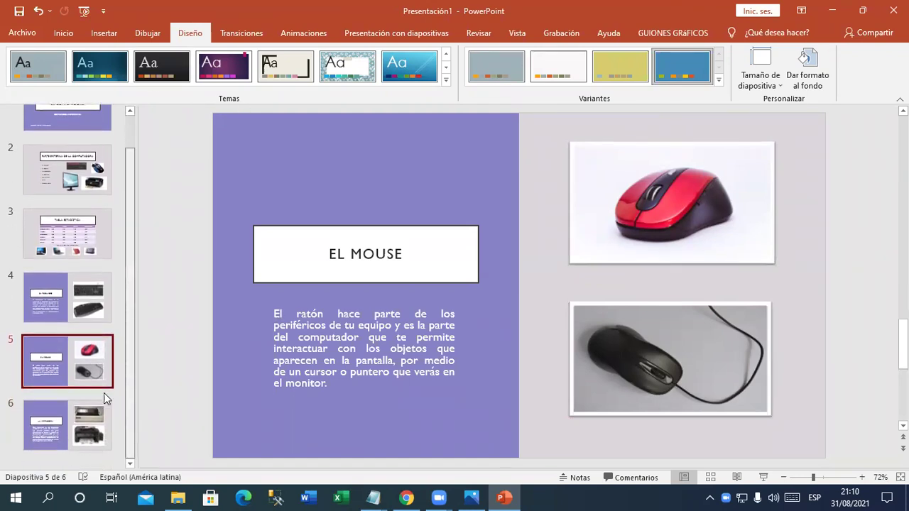
Step back through La Impresora, El Mouse, El Teclado, Tabla Estadística and Parte Externa to slide 1.
left_click(91, 429)
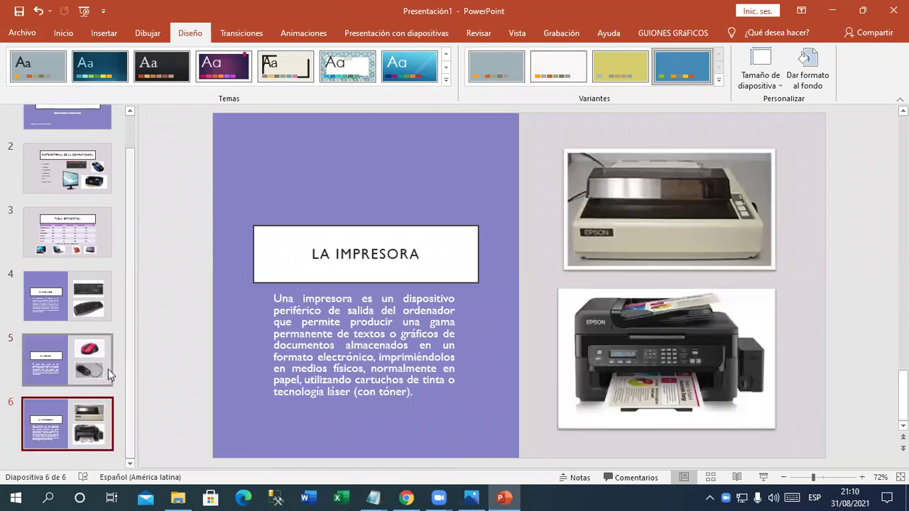
left_click(108, 368)
left_click(104, 315)
left_click(104, 254)
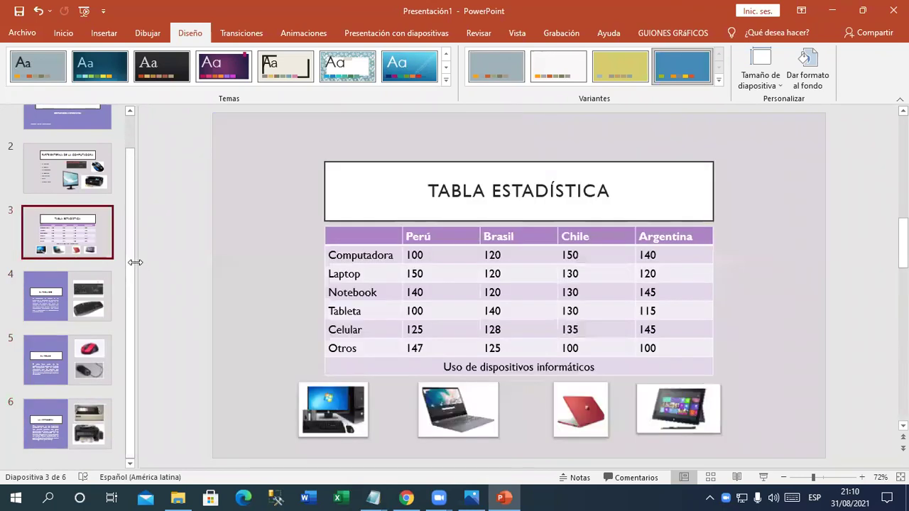
scroll(138, 224, "up", 1)
left_click(99, 206)
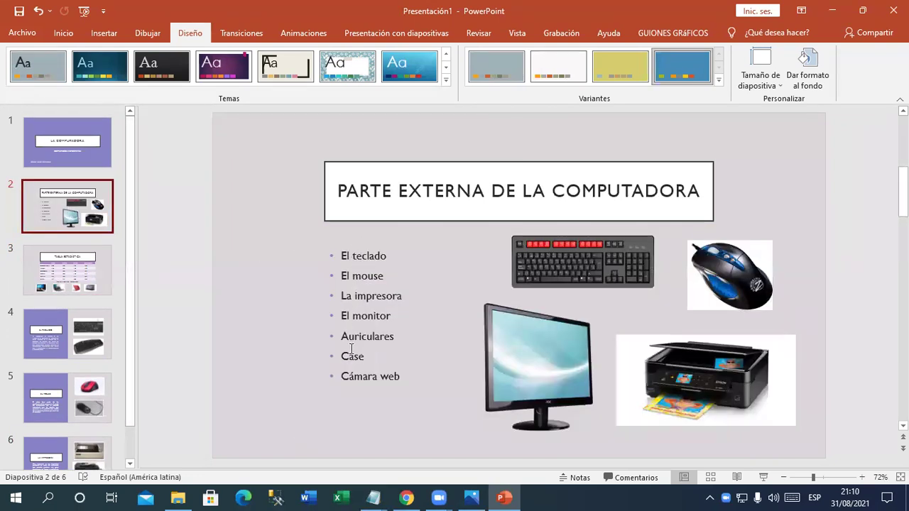
left_click(70, 149)
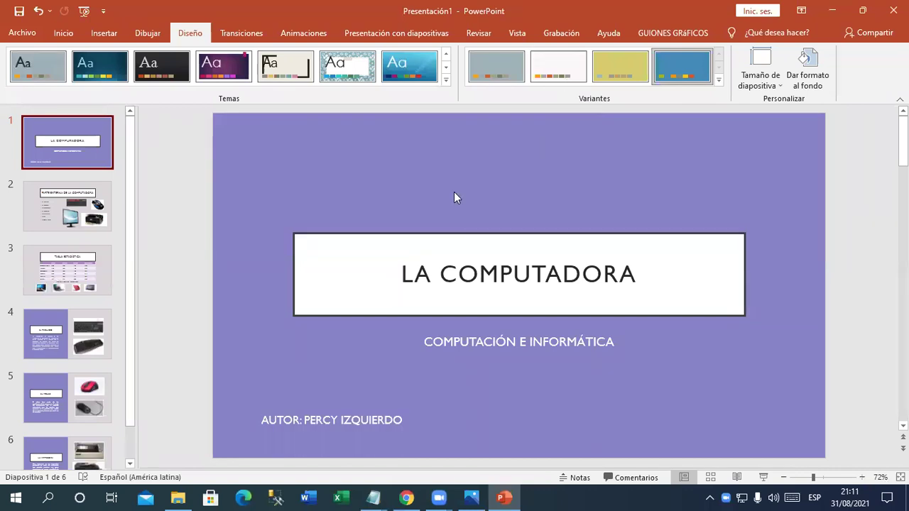
Switch to the Presentación con diapositivas tab and select the El Teclado slide (slide 4).
left_click(405, 37)
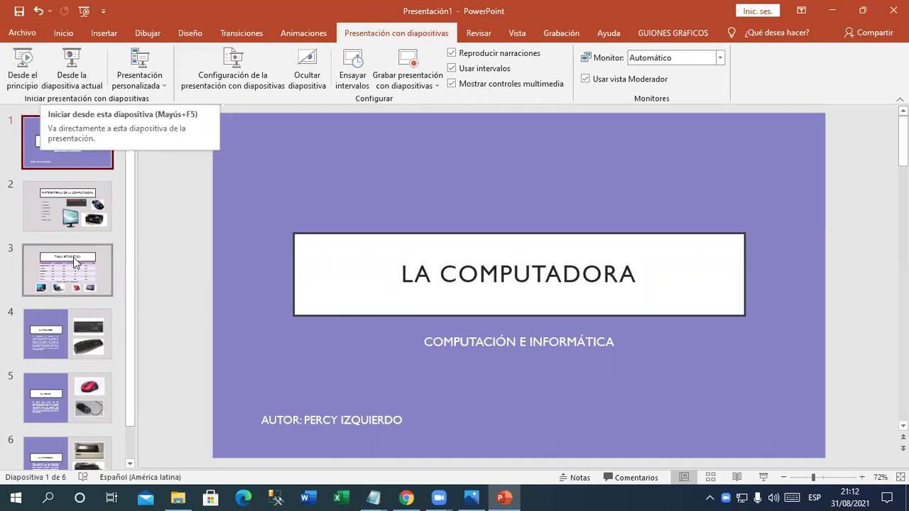
left_click(67, 340)
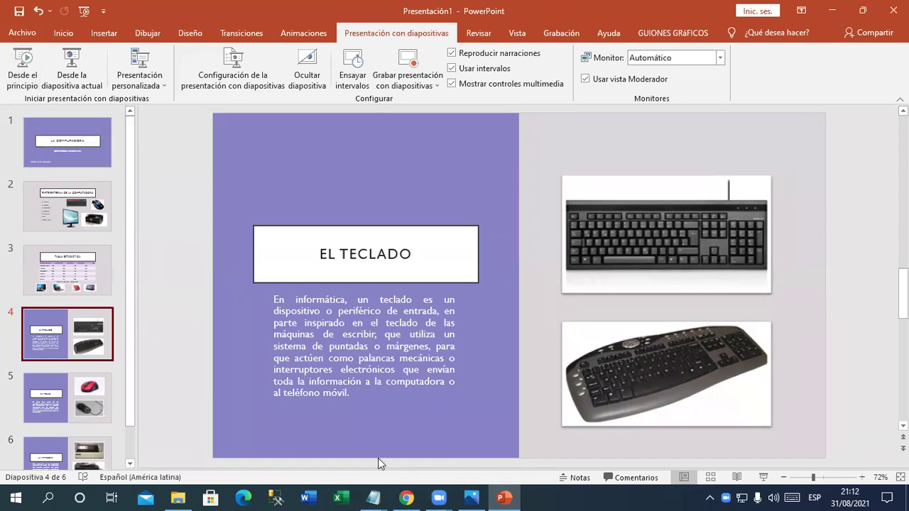
mouse_move(374, 498)
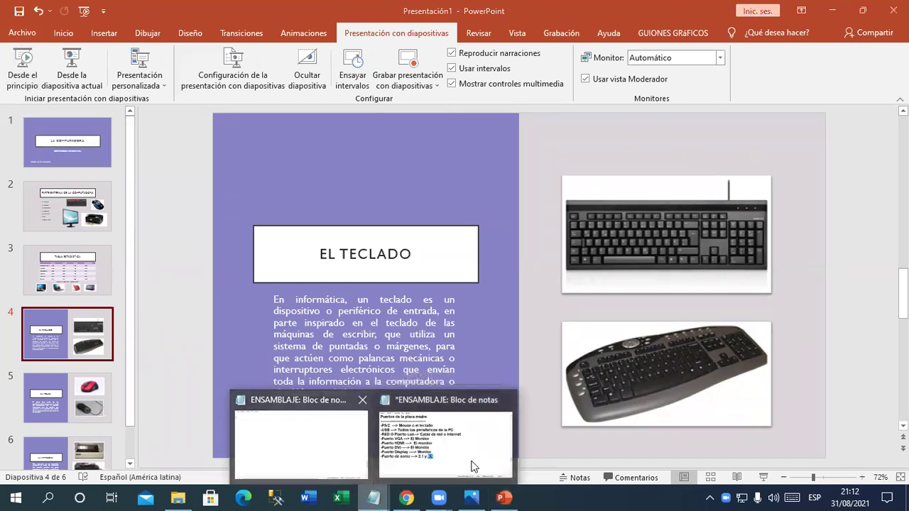
Show the ENSAMBLAJE notes, then minimise Notepad, PowerPoint and Chrome to reveal the desktop.
left_click(305, 437)
scroll(234, 211, "up", 2)
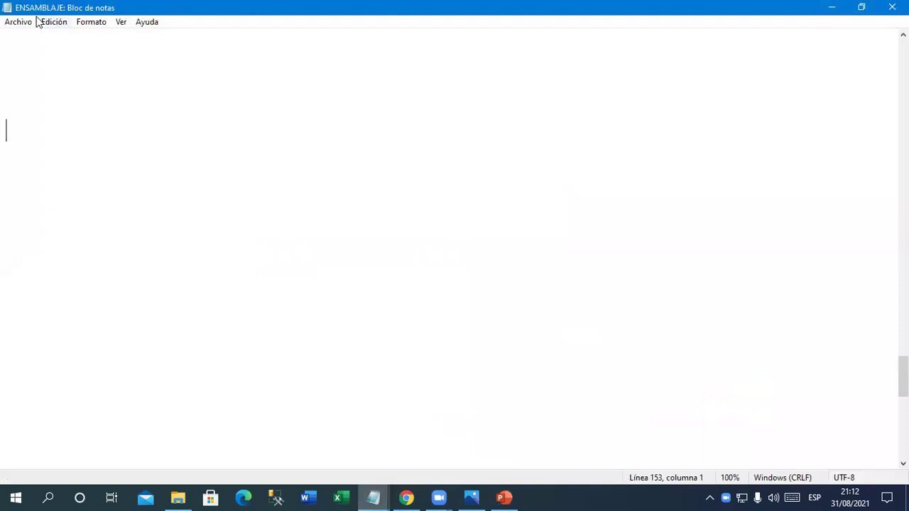
left_click(832, 8)
left_click(830, 8)
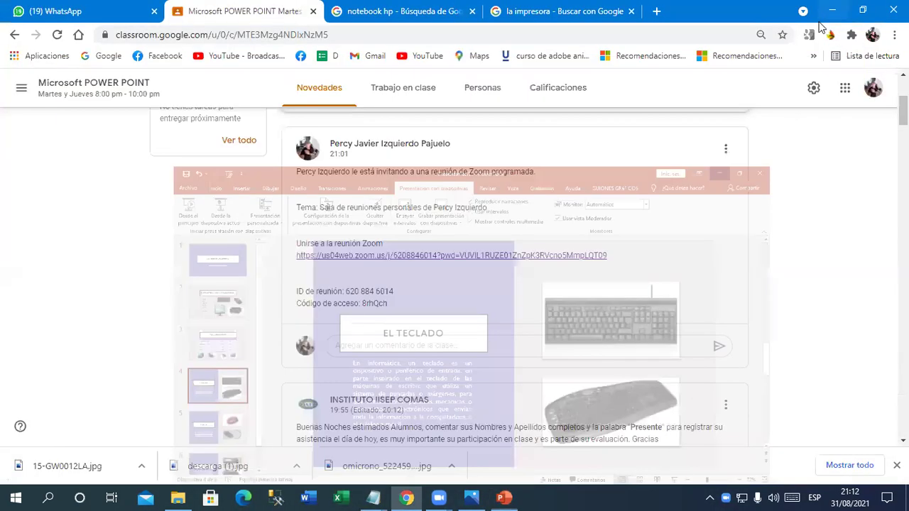
left_click(832, 10)
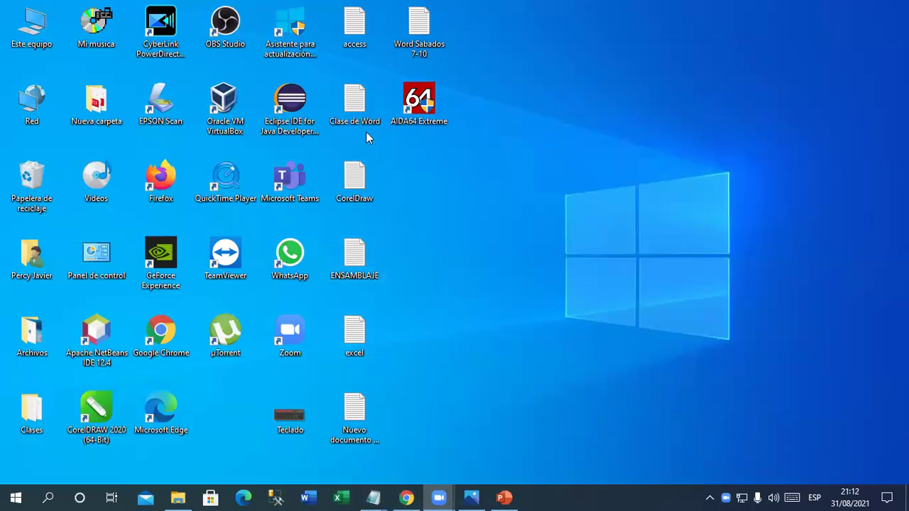
Create a new text document on the desktop with its default name and open it in Notepad.
right_click(453, 200)
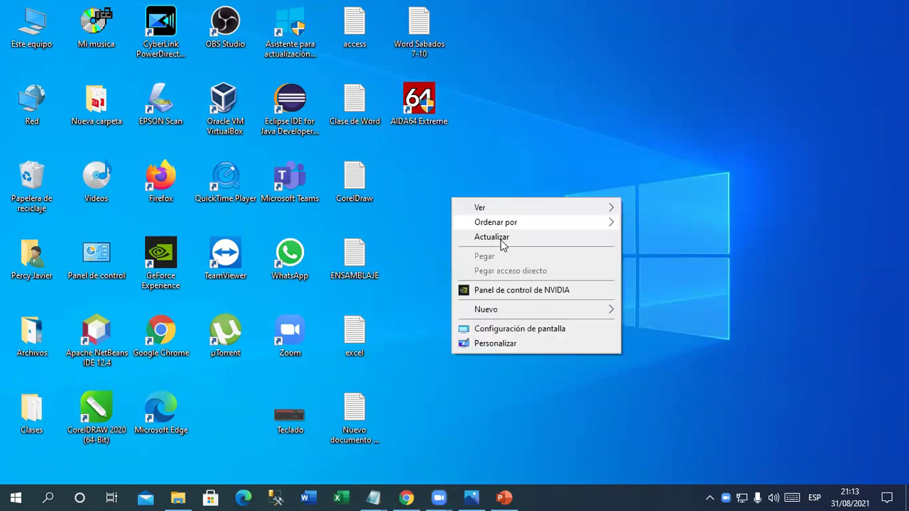
mouse_move(533, 310)
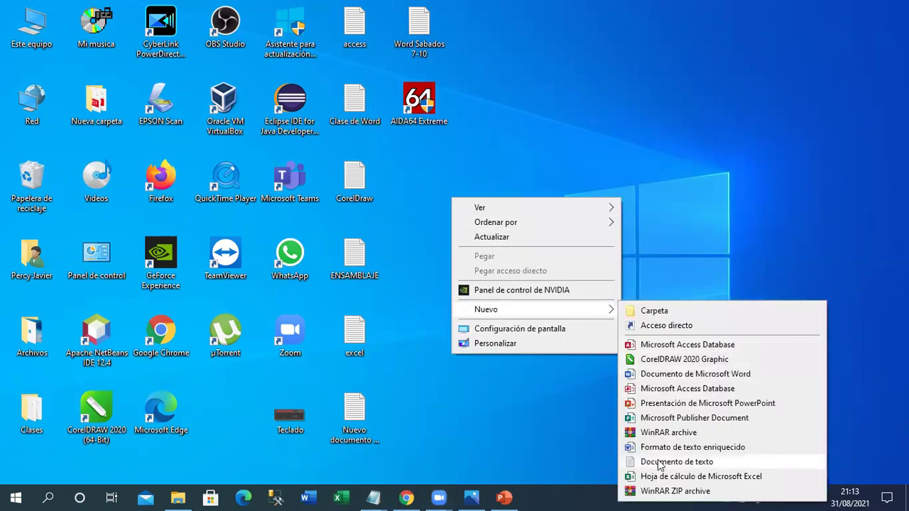
left_click(660, 463)
left_click(488, 179)
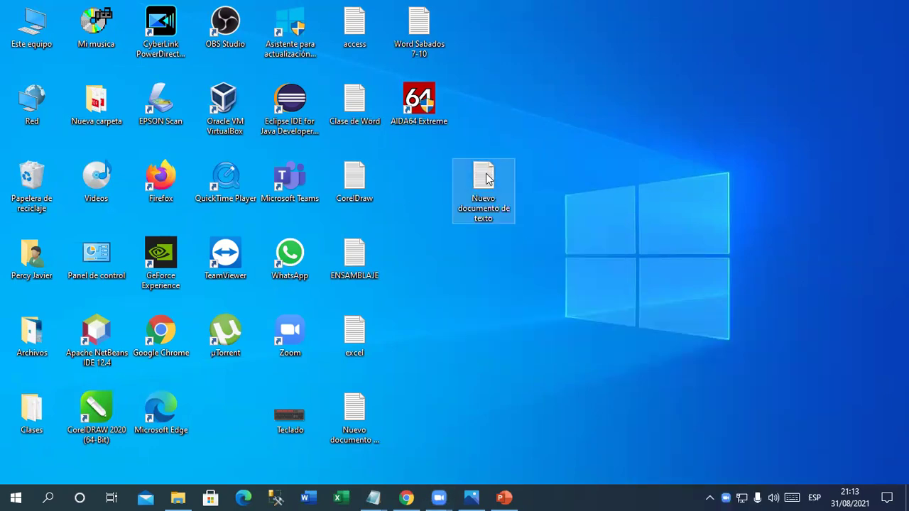
double_click(488, 179)
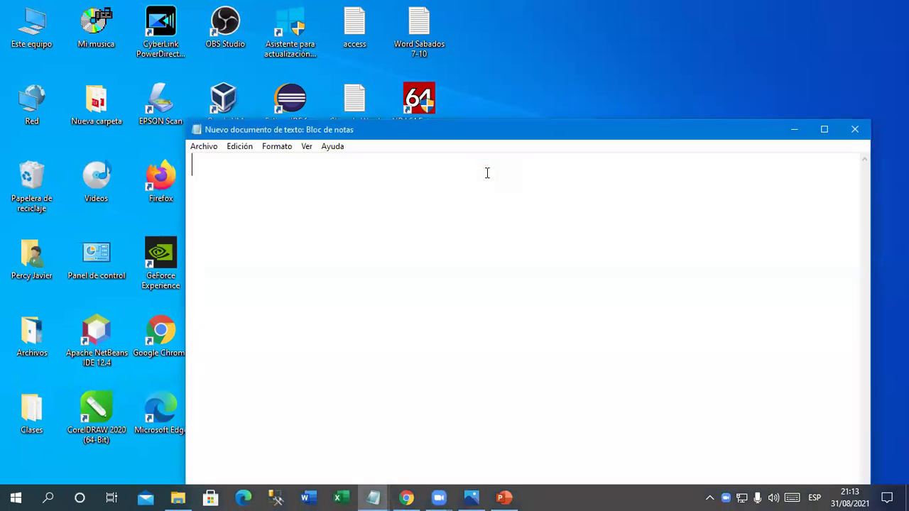
Write 'F5 ----> Ejecuta la presentación' as the note's first line, then return to PowerPoint.
type("f5")
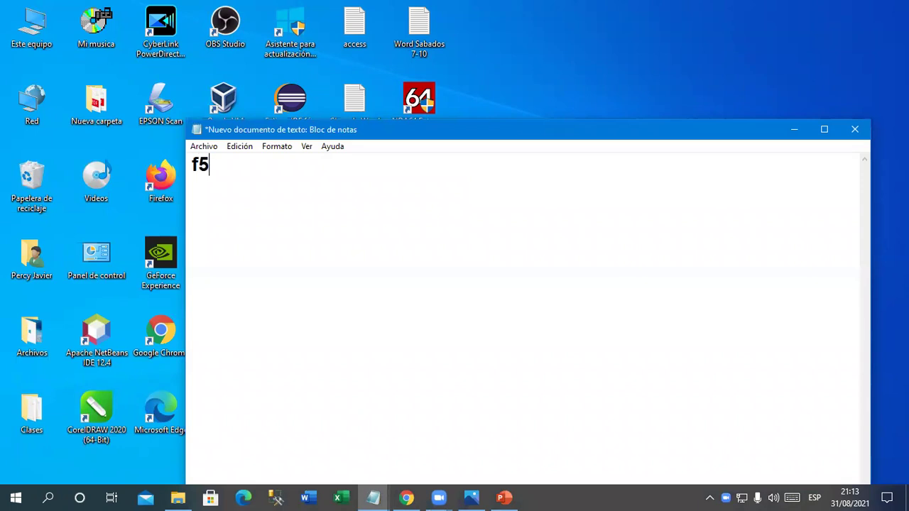
key("BackSpace")
key("BackSpace")
type("F5 ----> Ejecuta la presentación")
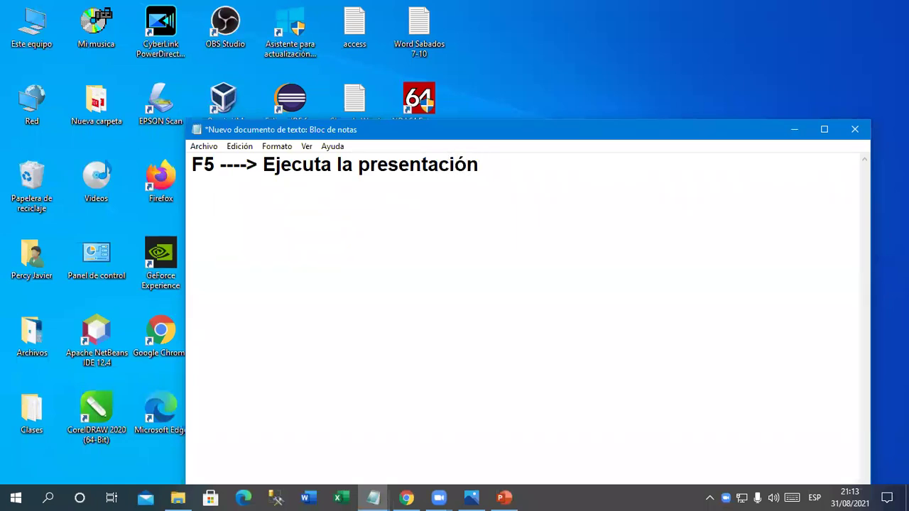
key("Return")
left_click(504, 498)
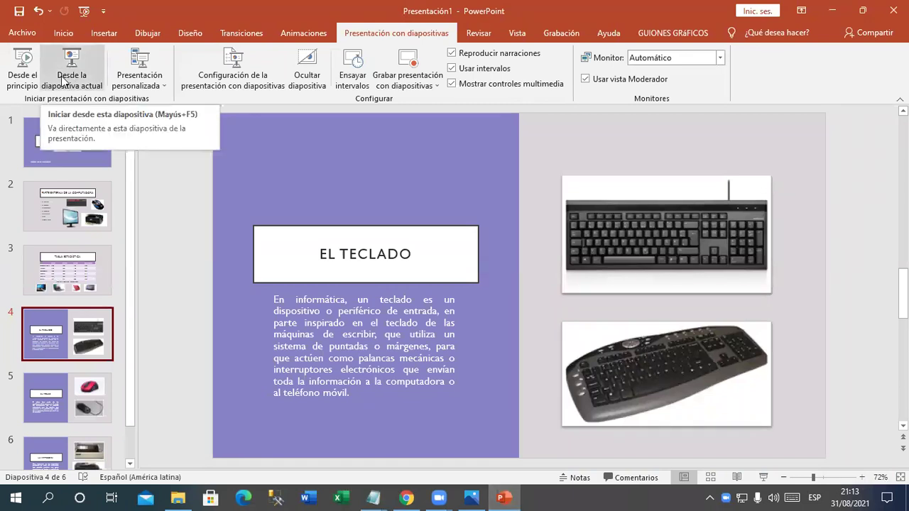
Add line two 'Shif + F5 ---> Ejecuta la presentacion desde la seleccionada', correcting the mistyped capitals.
left_click(833, 10)
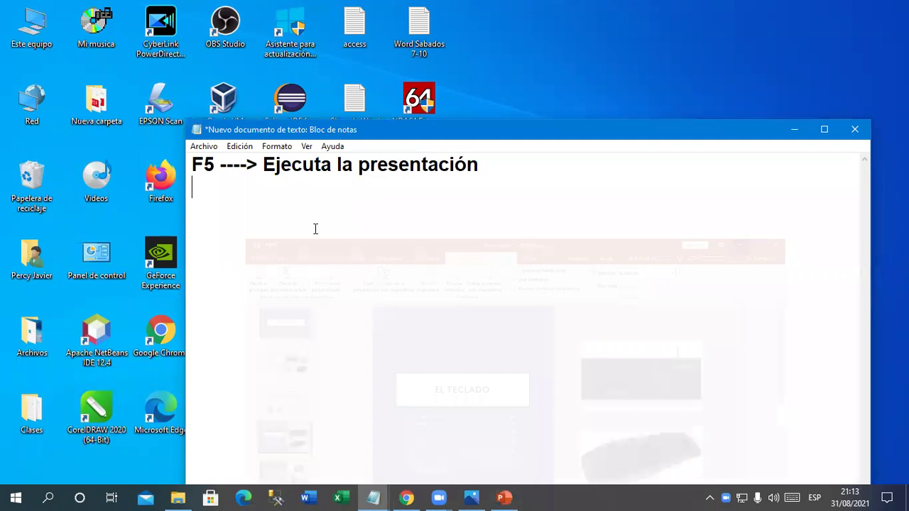
type("Shif")
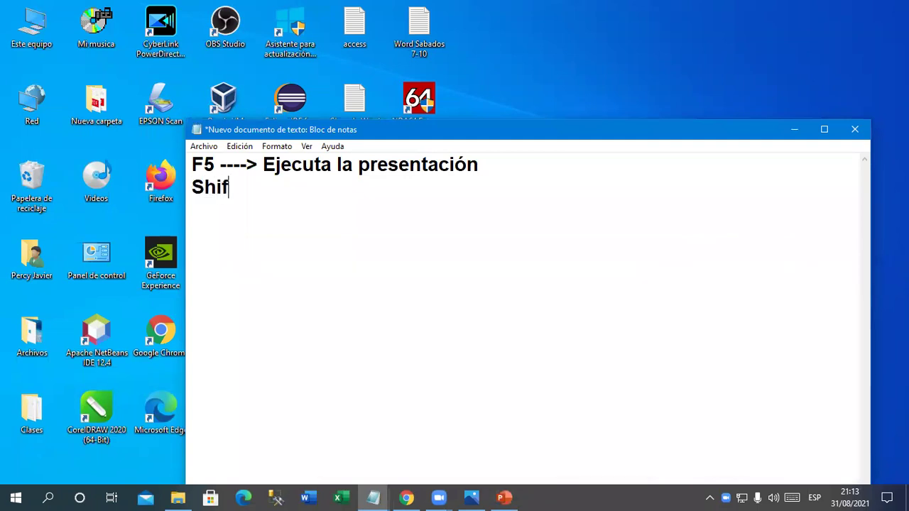
type(" + ")
type("F5  ---> e")
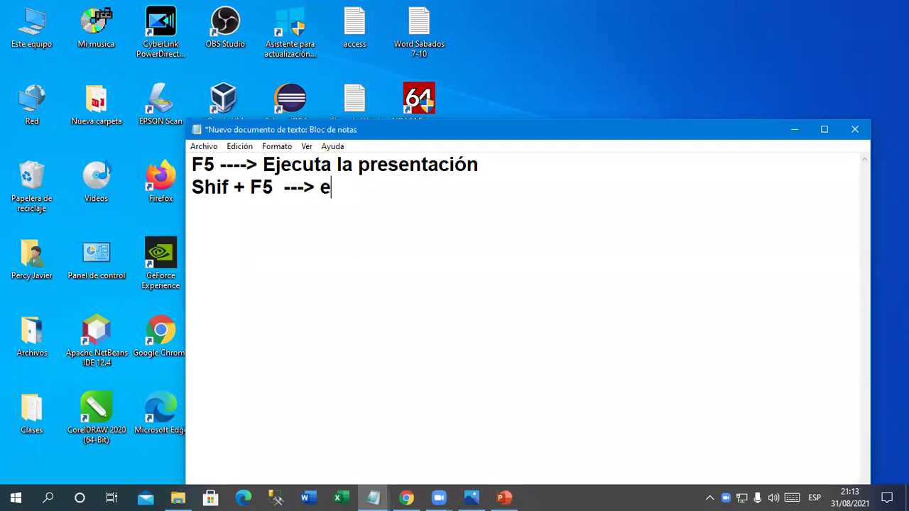
type("JECUTA LA PRESENTACION")
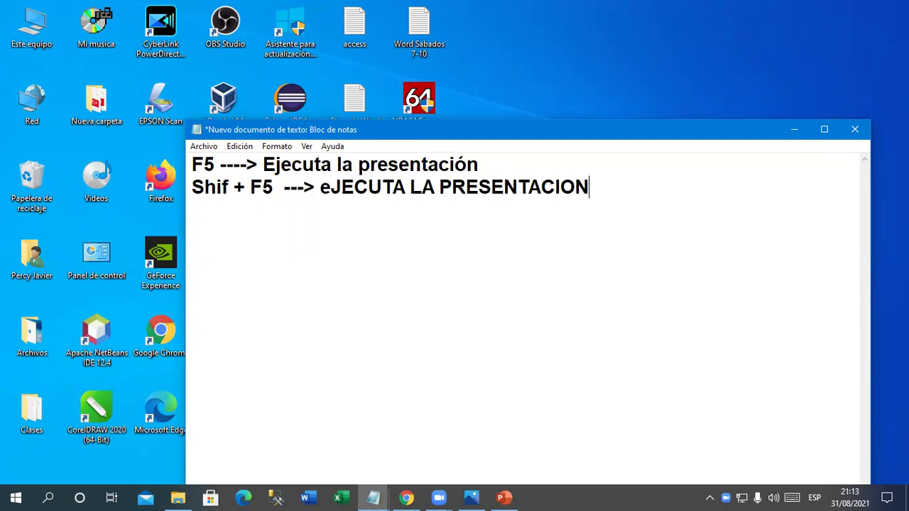
key("BackSpace")
key("BackSpace")
key("BackSpace")
key("BackSpace")
key("BackSpace")
key("BackSpace")
key("BackSpace")
key("BackSpace")
key("BackSpace")
key("BackSpace")
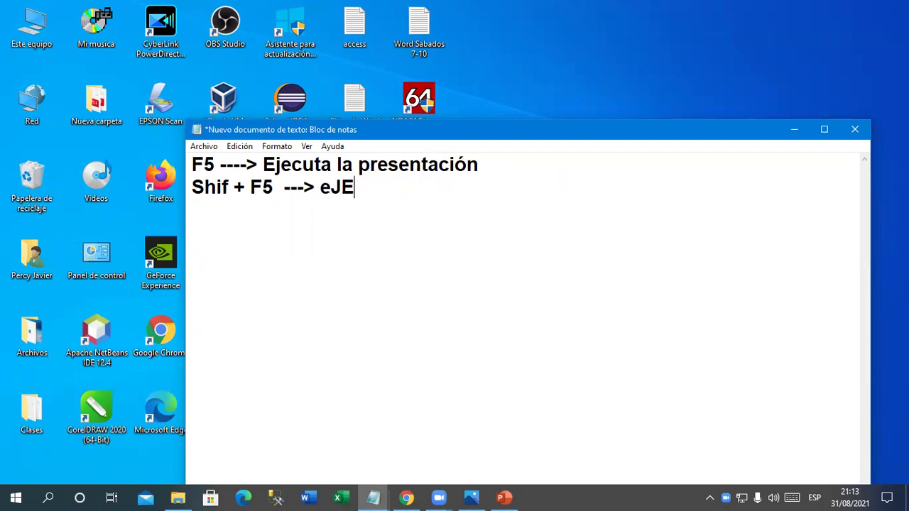
key("BackSpace")
key("BackSpace")
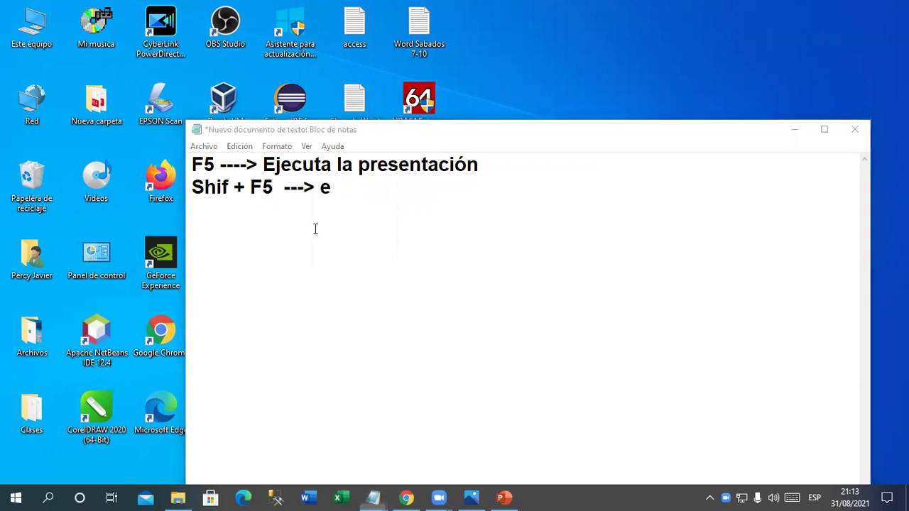
left_click(364, 189)
key("BackSpace")
type("E")
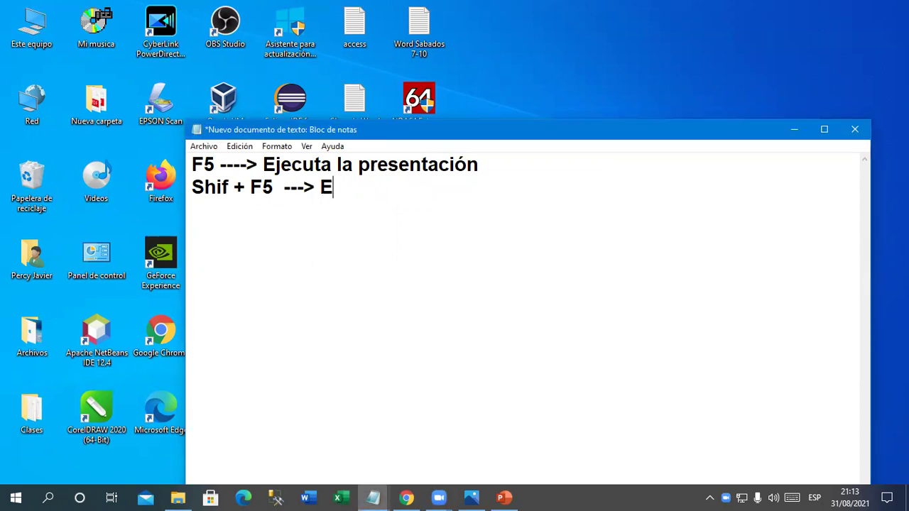
type("jecuta la presentacion ")
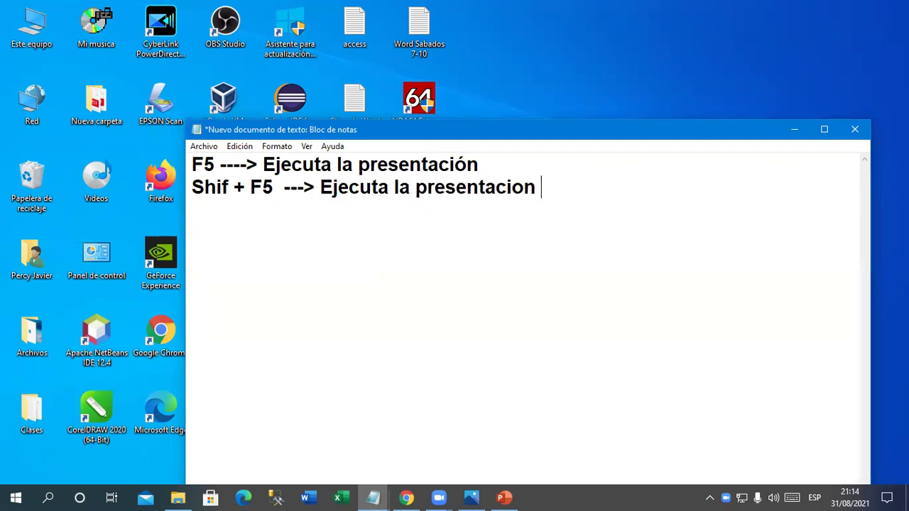
type("desde la seleccionada")
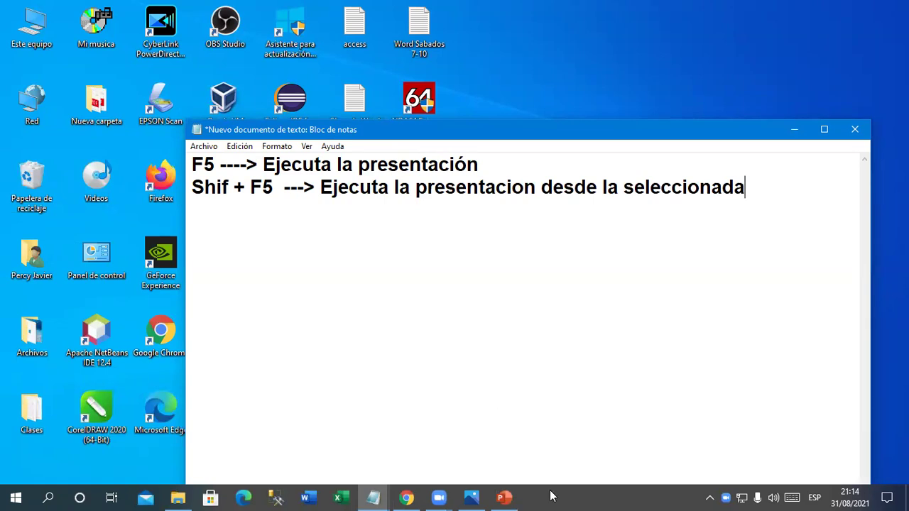
Start the slideshow with F5 and advance through Tabla estadística, El Teclado, El Mouse and La Impresora.
left_click(506, 497)
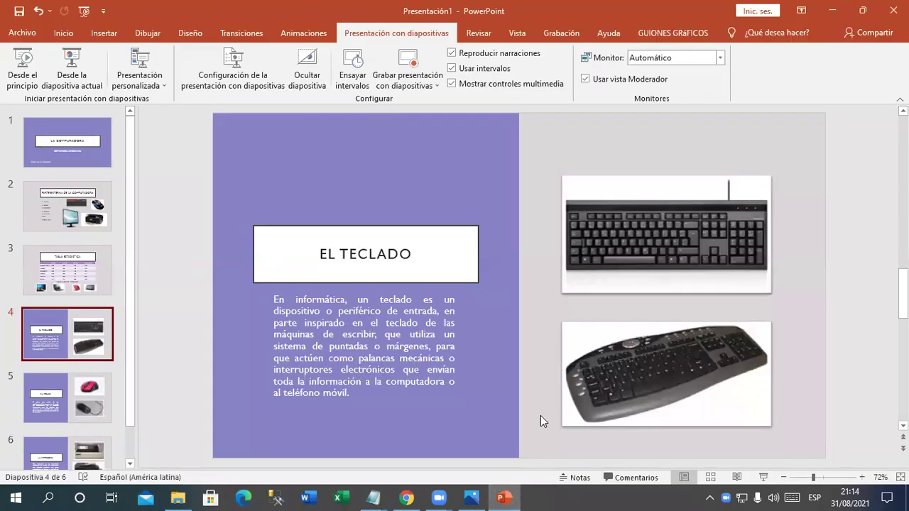
key("F5")
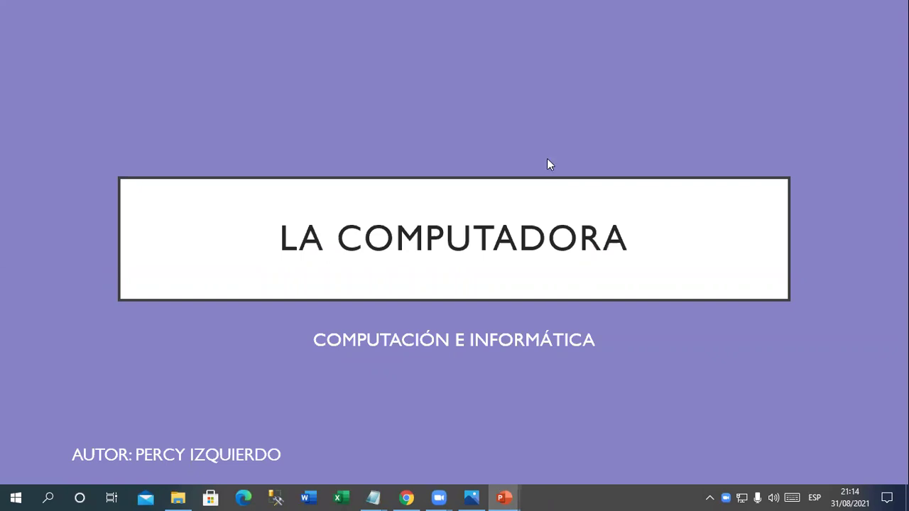
key("Right")
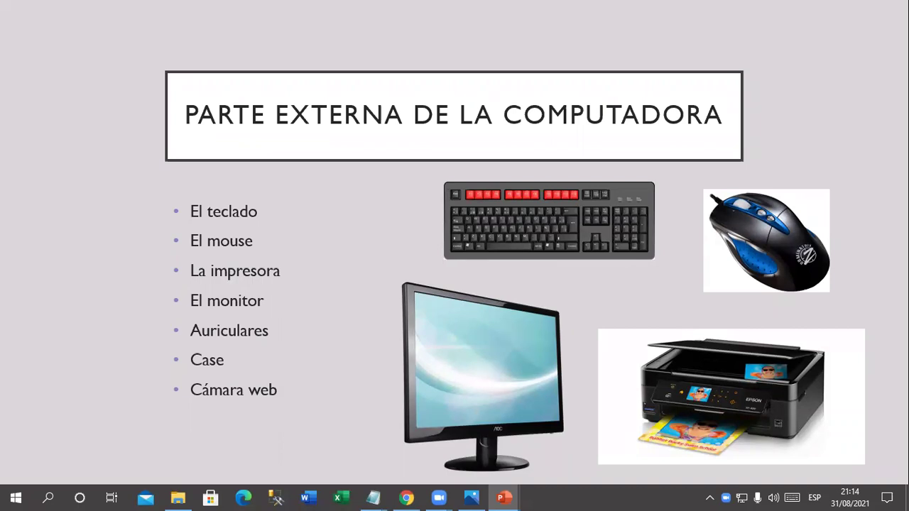
left_click(364, 252)
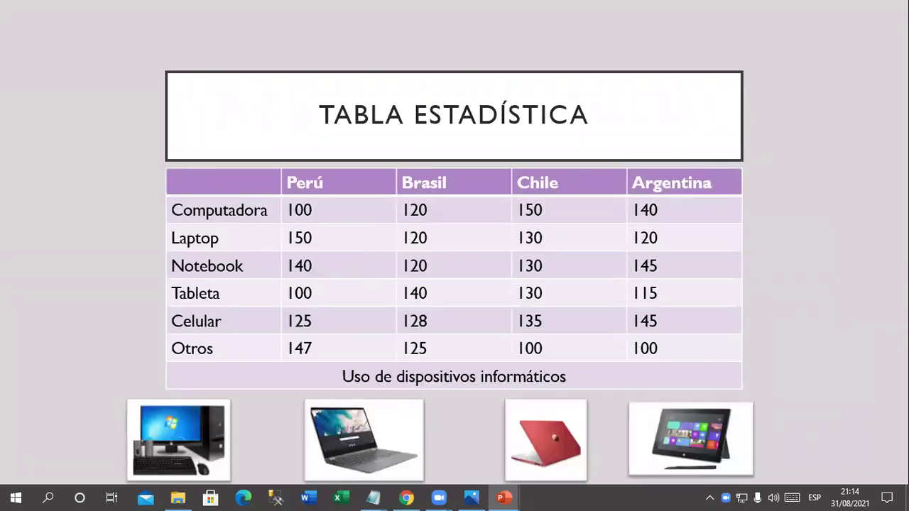
key("Right")
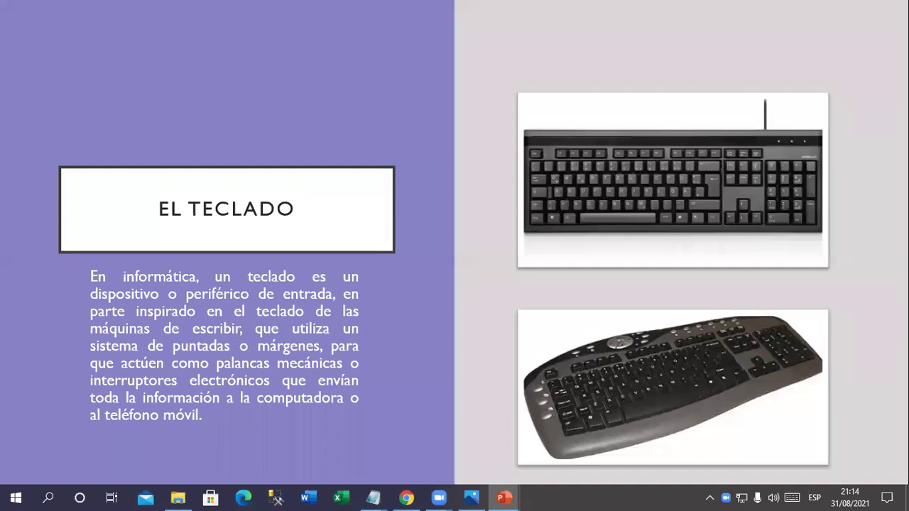
key("Right")
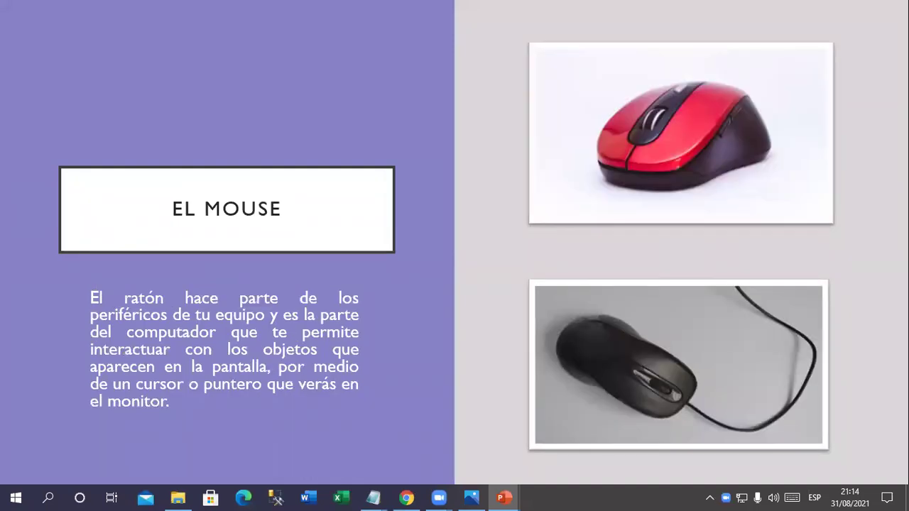
key("Right")
key("Right")
key("Right")
scroll(74, 390, "up", 1)
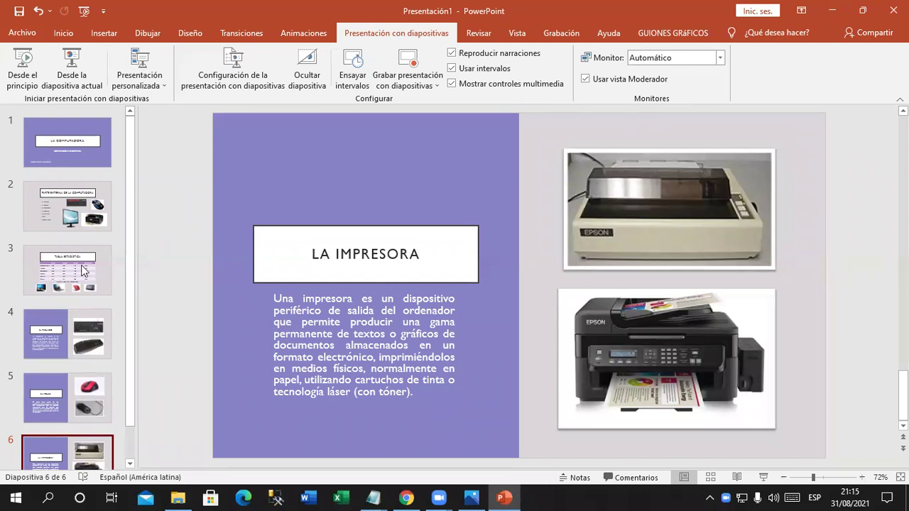
Apply the Cubo transition to the La Computadora title slide.
left_click(69, 156)
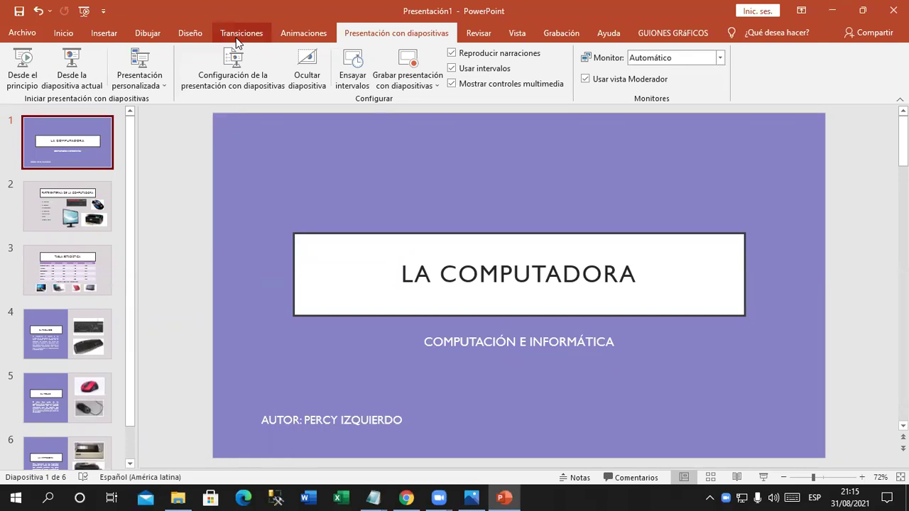
left_click(239, 35)
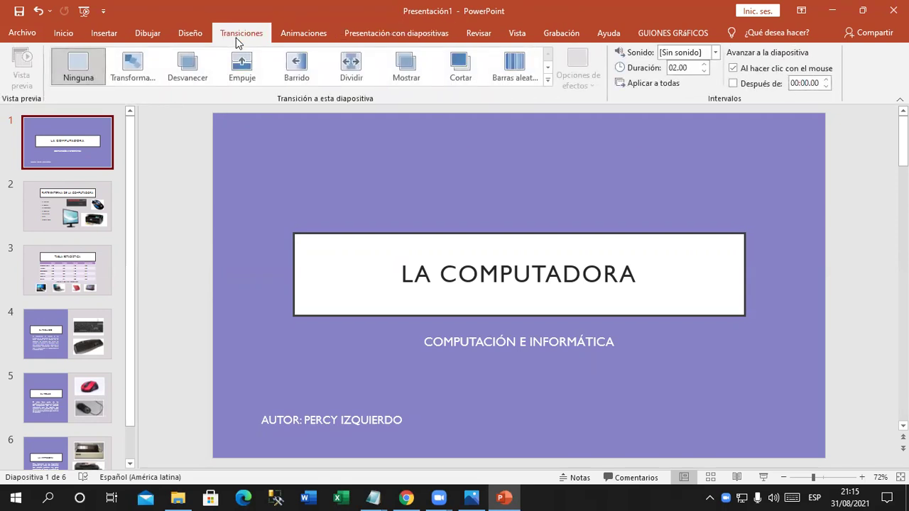
left_click(547, 81)
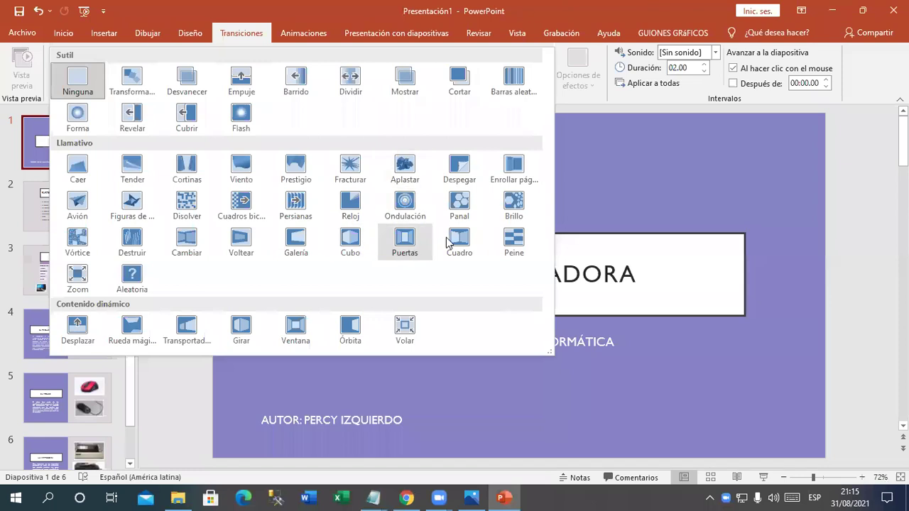
left_click(346, 245)
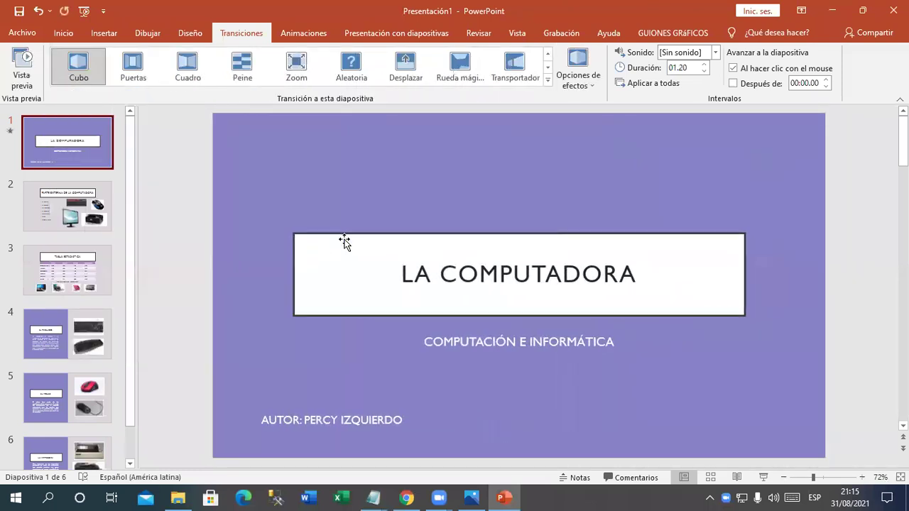
Apply the Cuadro transition to slide 2.
left_click(83, 222)
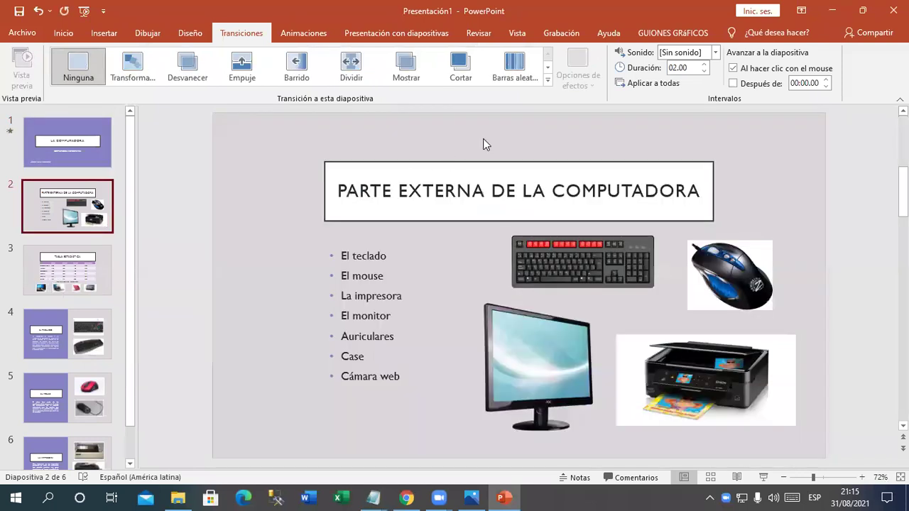
left_click(548, 80)
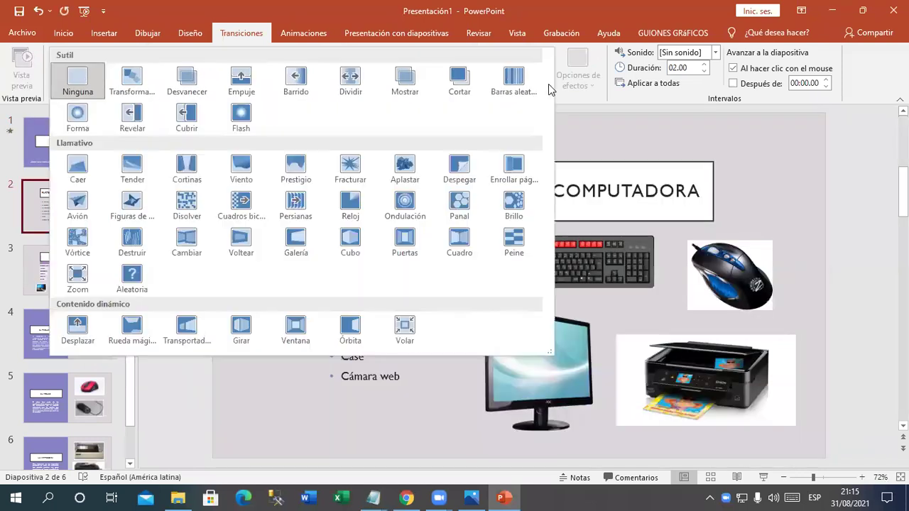
left_click(462, 237)
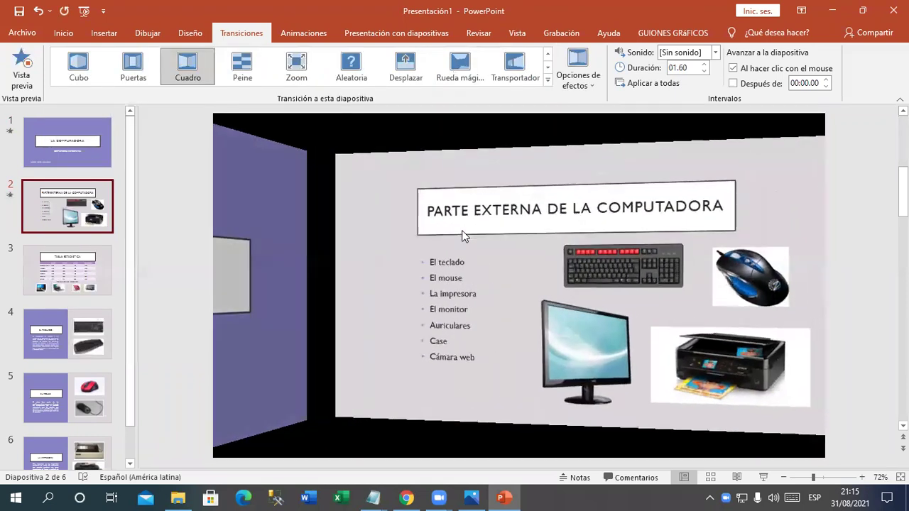
Apply Ondulación to Tabla estadística (slide 3) and a page-curl transition to El Teclado (slide 4).
left_click(68, 274)
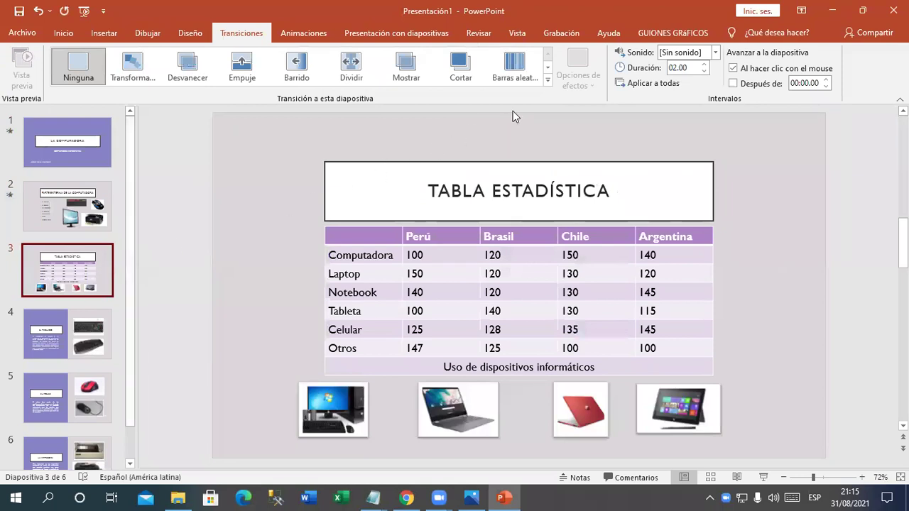
left_click(548, 80)
left_click(408, 203)
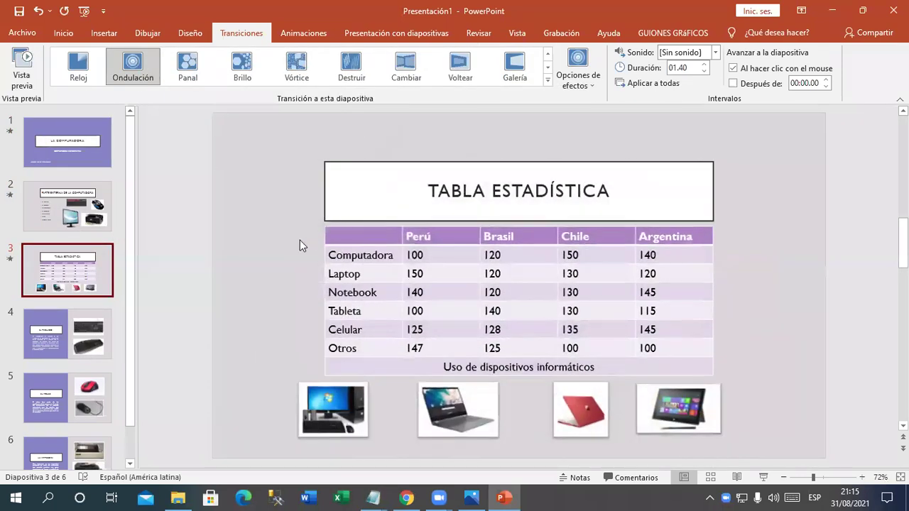
left_click(96, 333)
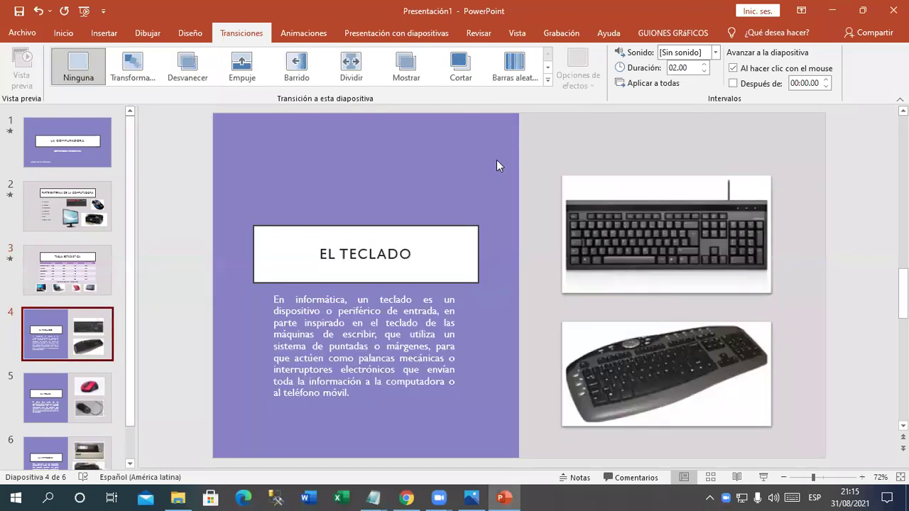
left_click(547, 81)
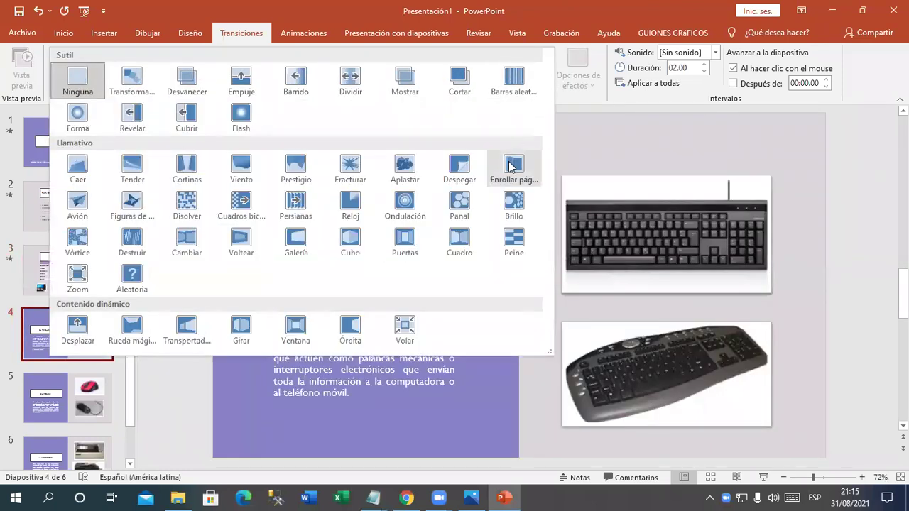
key("Escape")
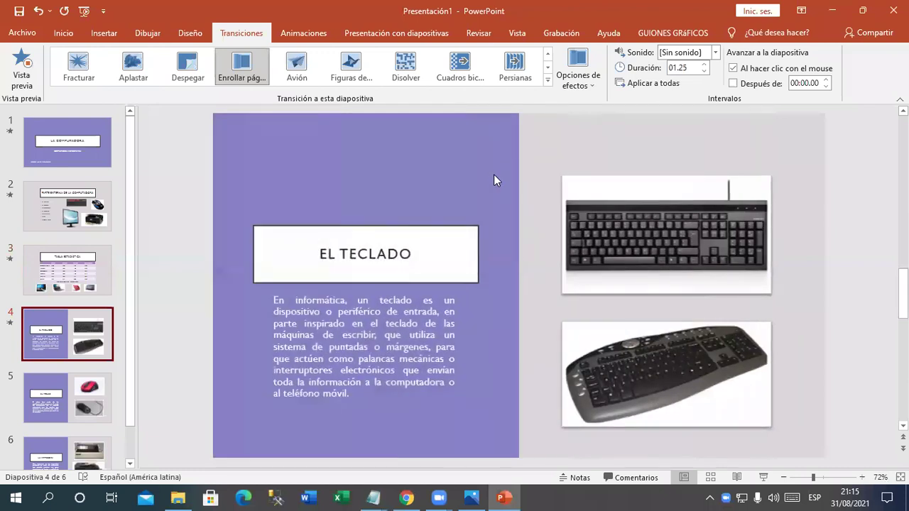
Apply Cubo to El Mouse and Transportador to La Impresora, then start the slideshow with F5.
left_click(78, 396)
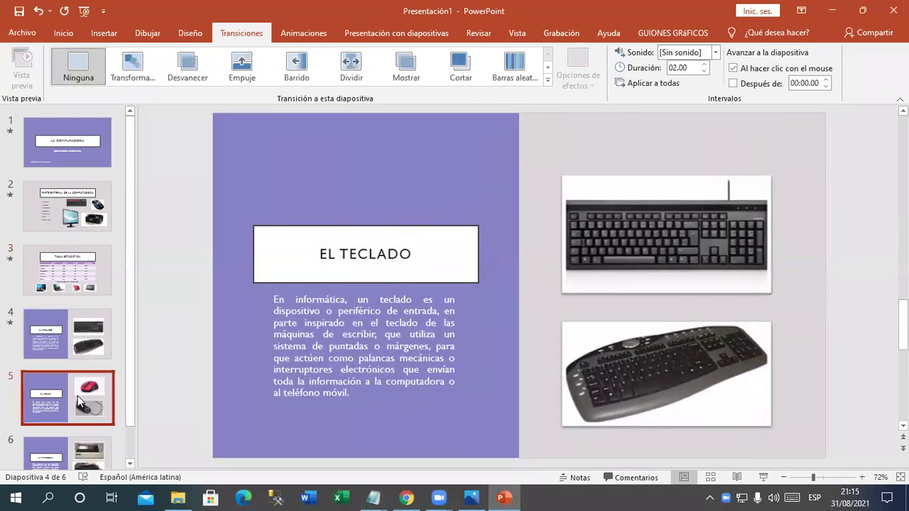
left_click(548, 80)
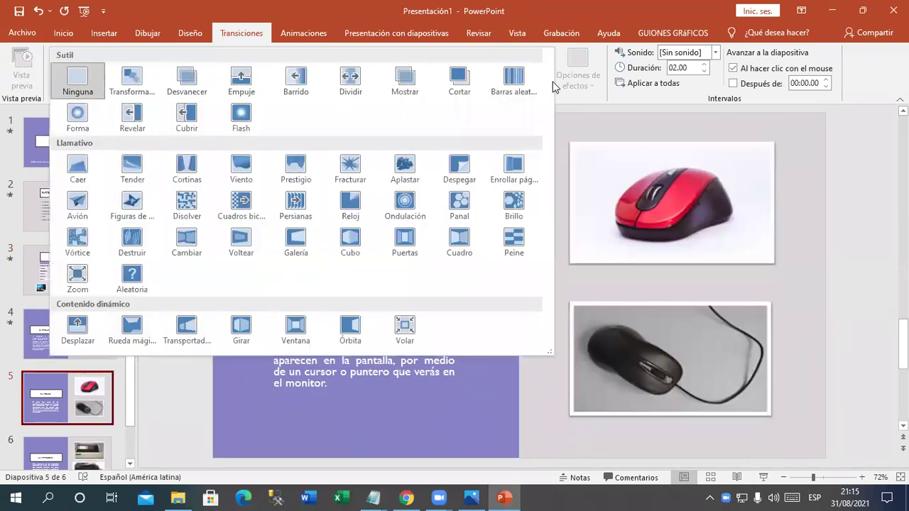
left_click(360, 245)
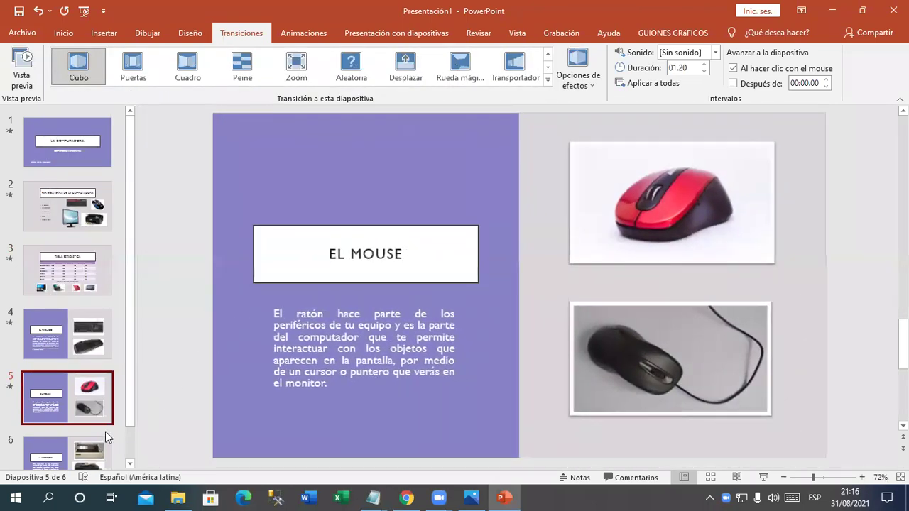
left_click(100, 444)
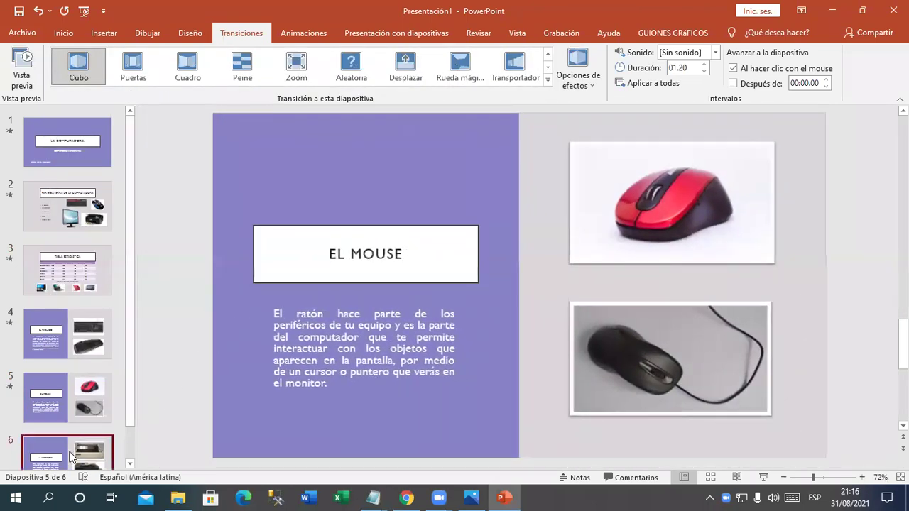
left_click(547, 80)
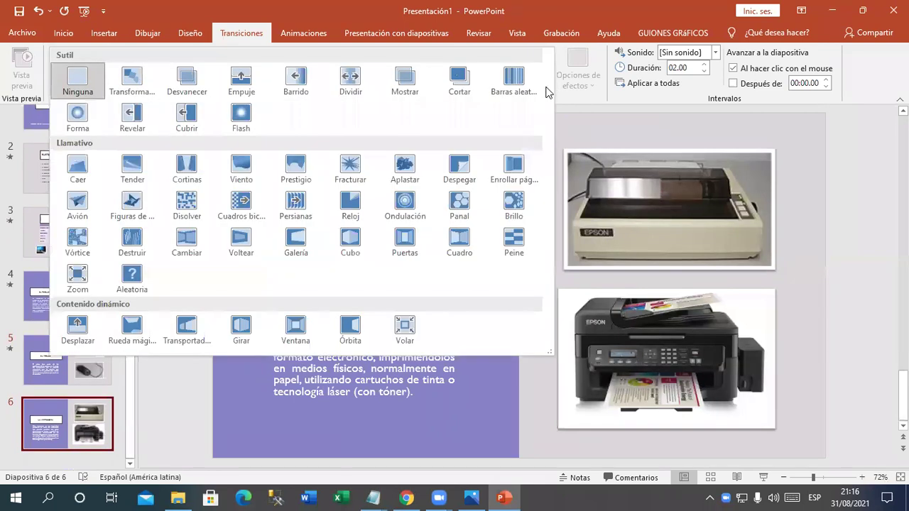
left_click(179, 331)
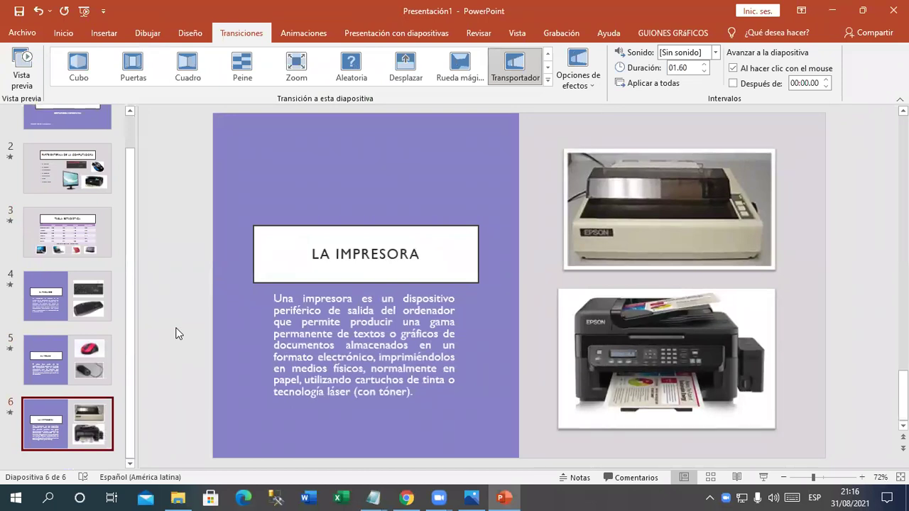
key("F5")
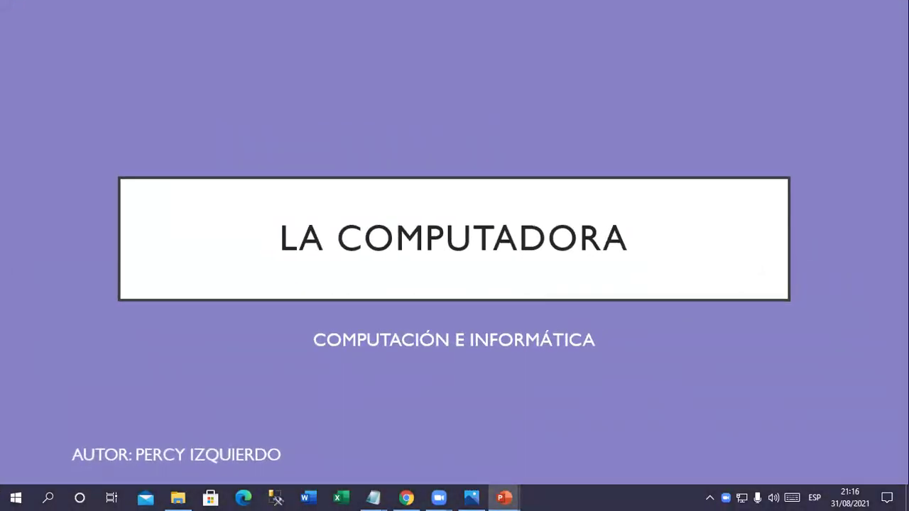
Advance through Tabla estadística, El teclado, El mouse and La impresora to the black end screen.
left_click(687, 376)
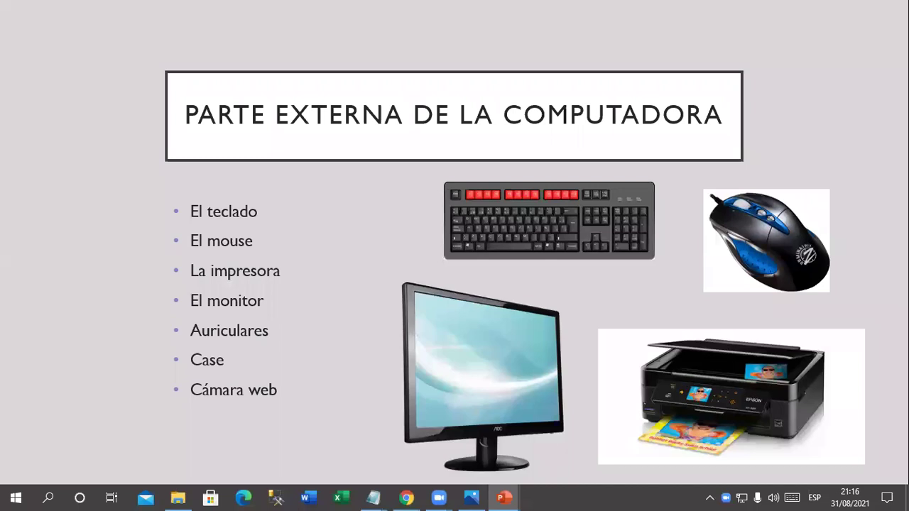
key("Right")
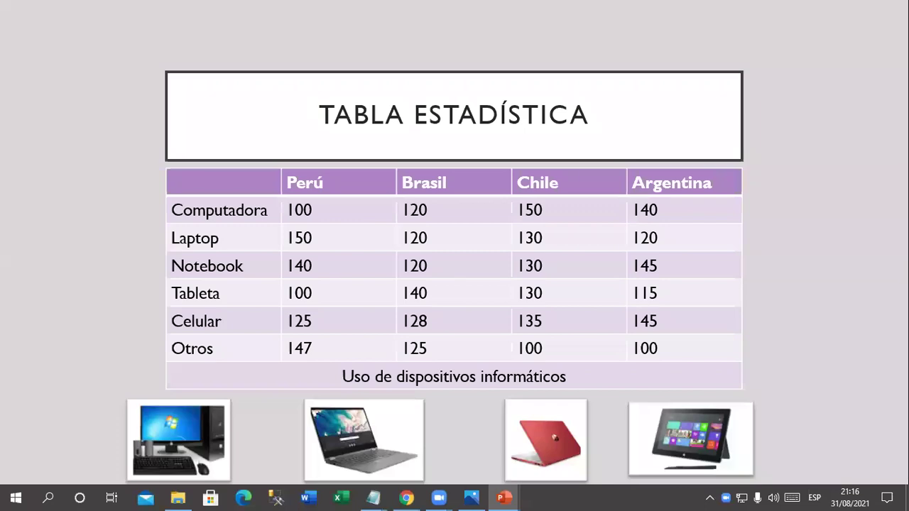
key("Right")
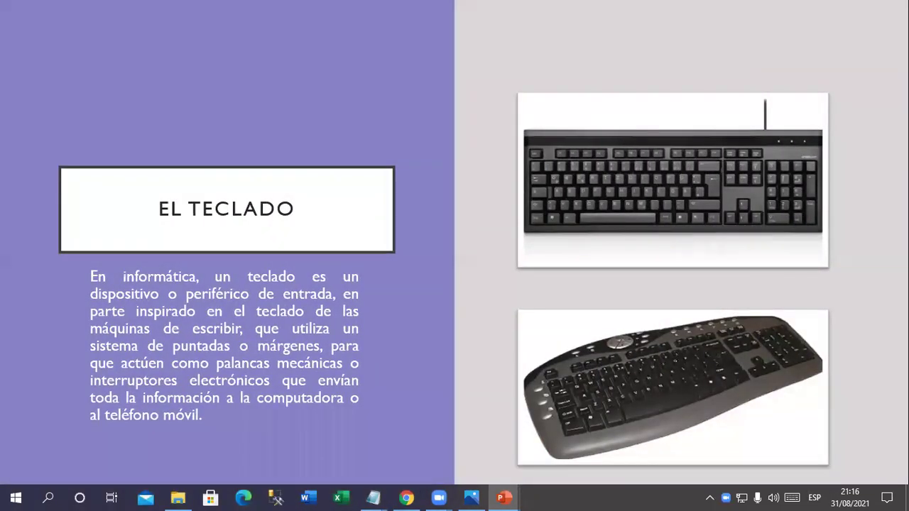
key("Right")
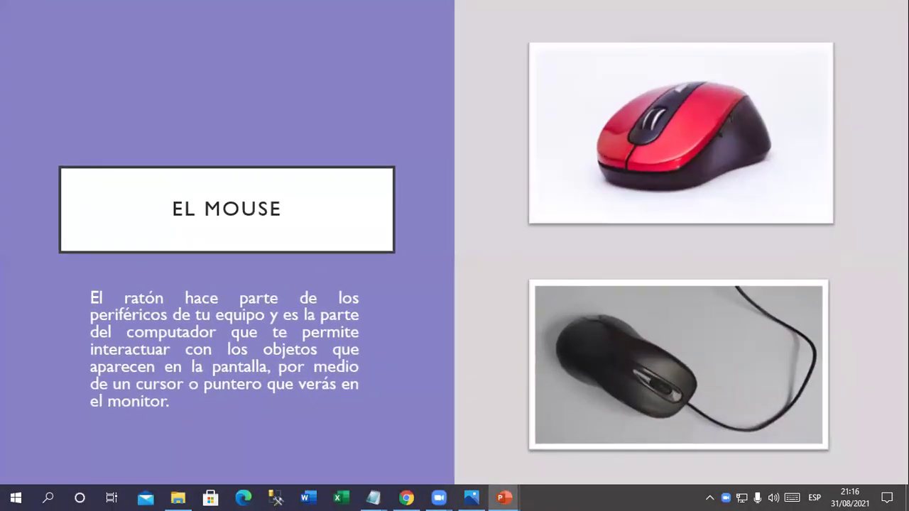
key("Right")
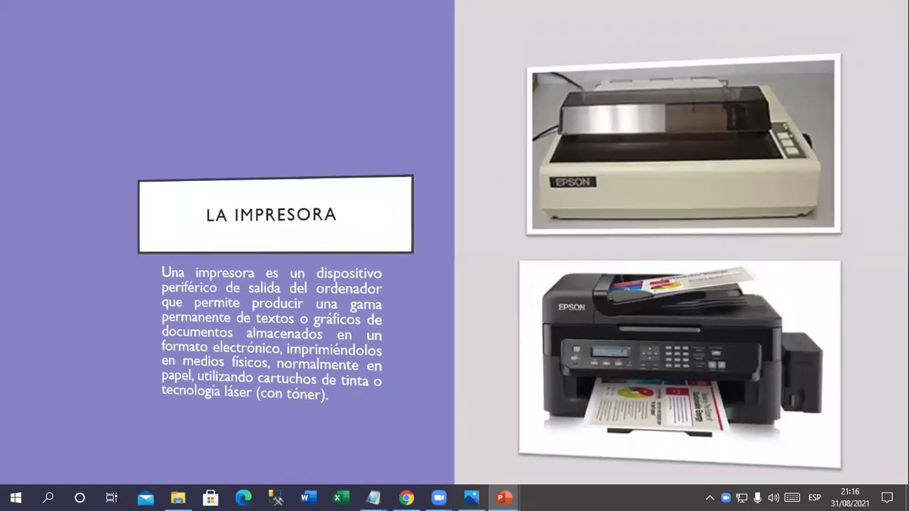
key("Right")
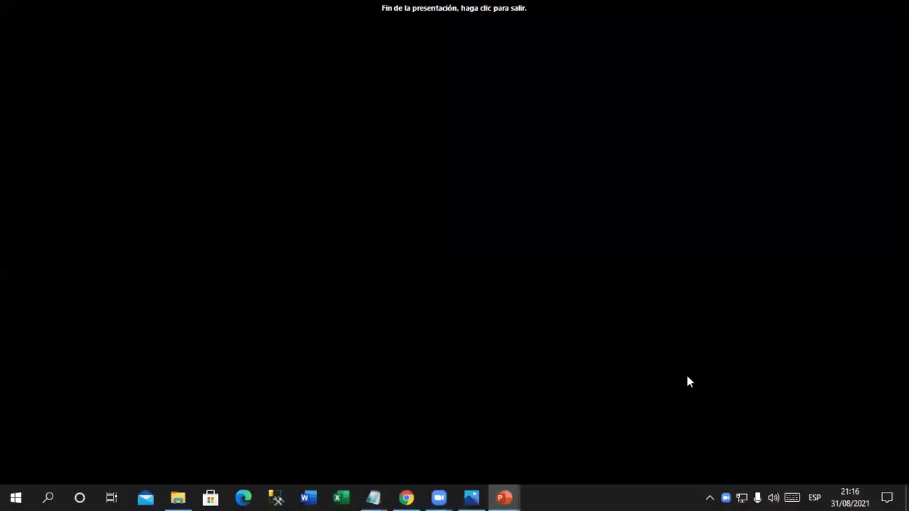
Exit the slideshow to editing view and scroll the slide thumbnails up toward slide 1.
left_click(688, 376)
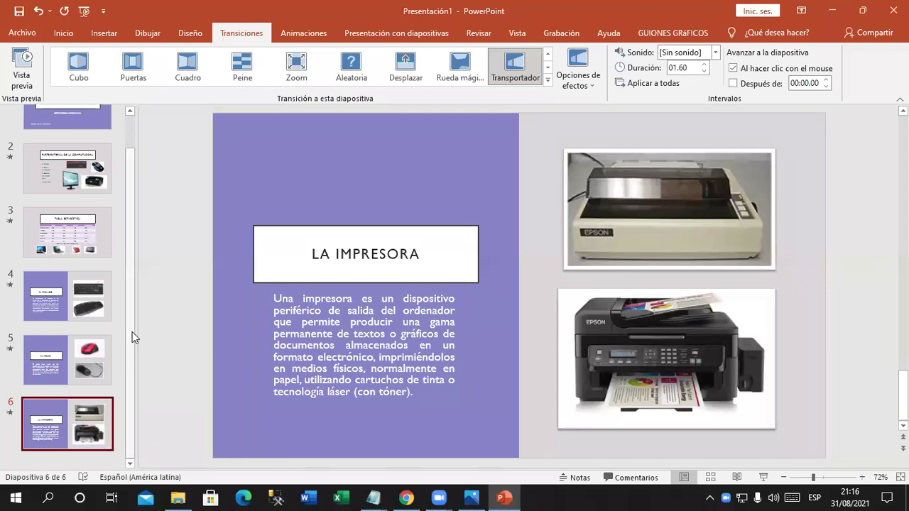
scroll(132, 313, "up", 1)
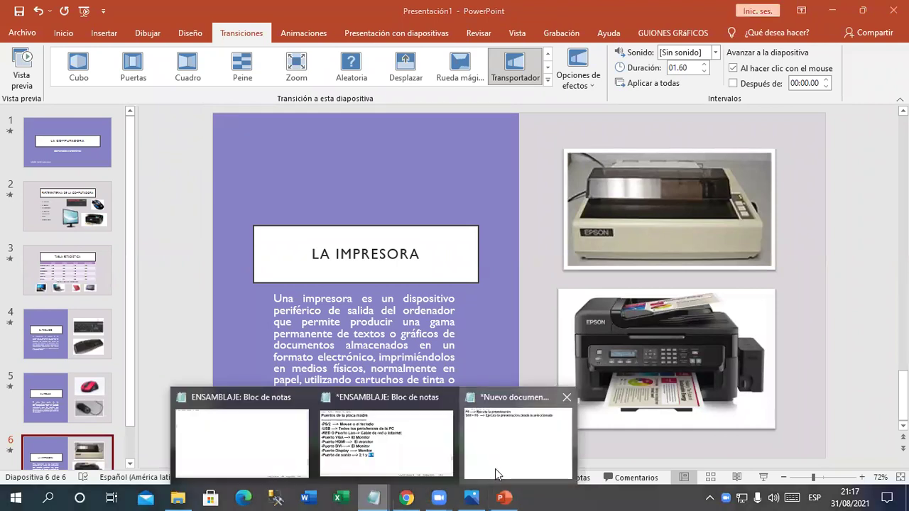
In the Notepad notes, add the heading 'Animación de los objetos' underlined with dashes.
mouse_move(373, 497)
left_click(495, 469)
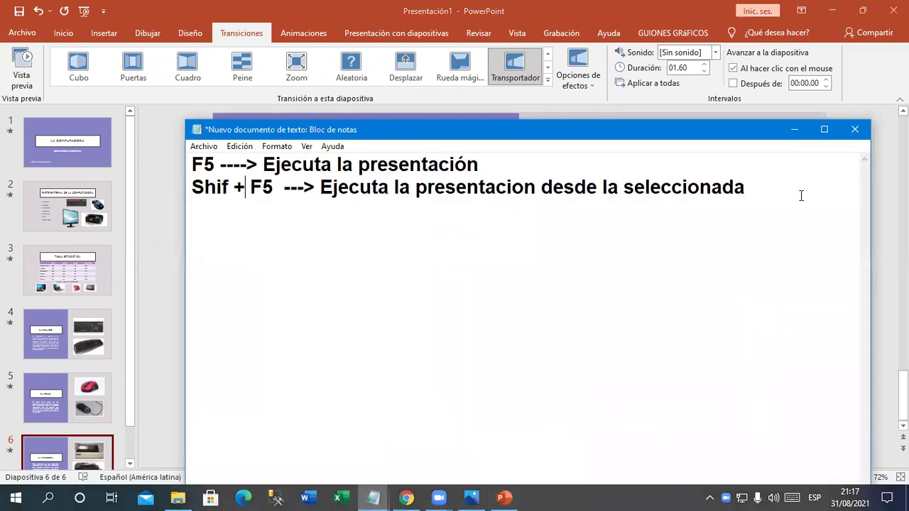
key("Down")
key("Down")
type("Animación de los objetos")
key("Return")
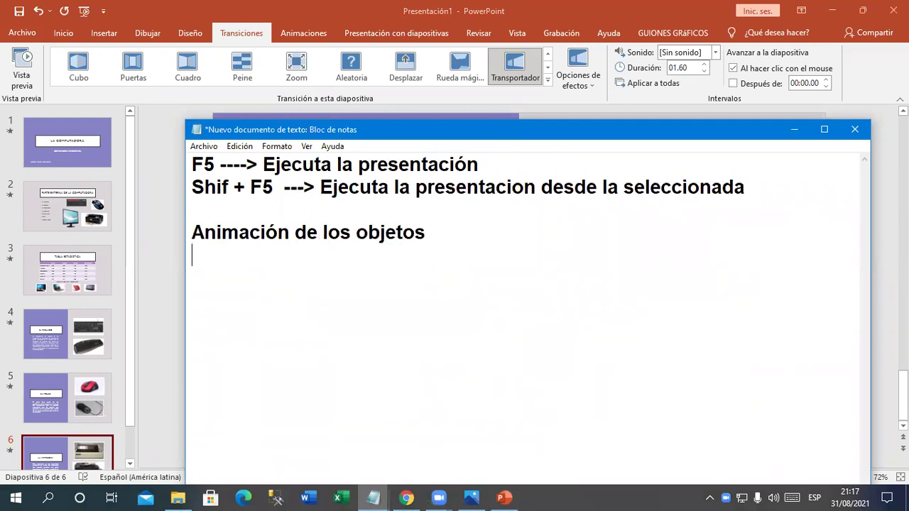
type("-----------------------------------")
key("Return")
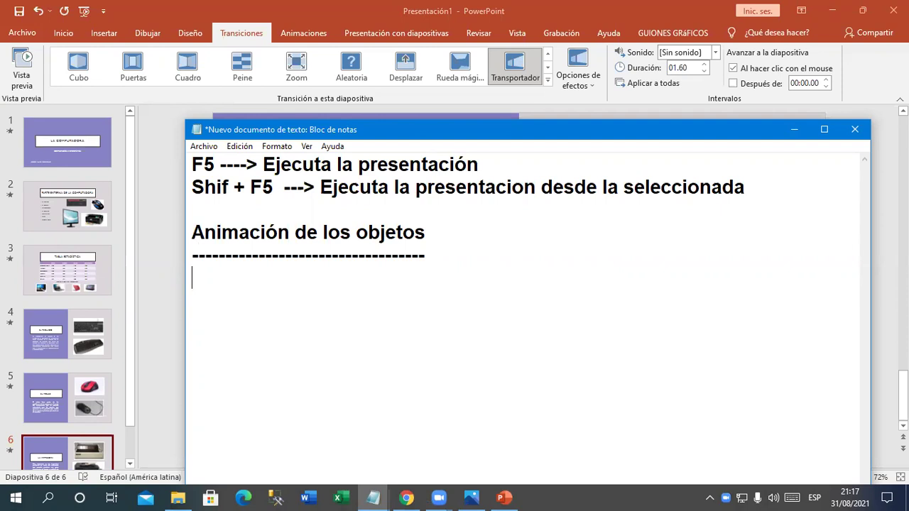
Write 'los objetos en powerpoint son:' and list Texto, Imagenes, tablas, smarart, graficos, videos, imagenes 3d, iconos, formas.
type("los objetos en powerpoint son:")
key("Return")
type("*")
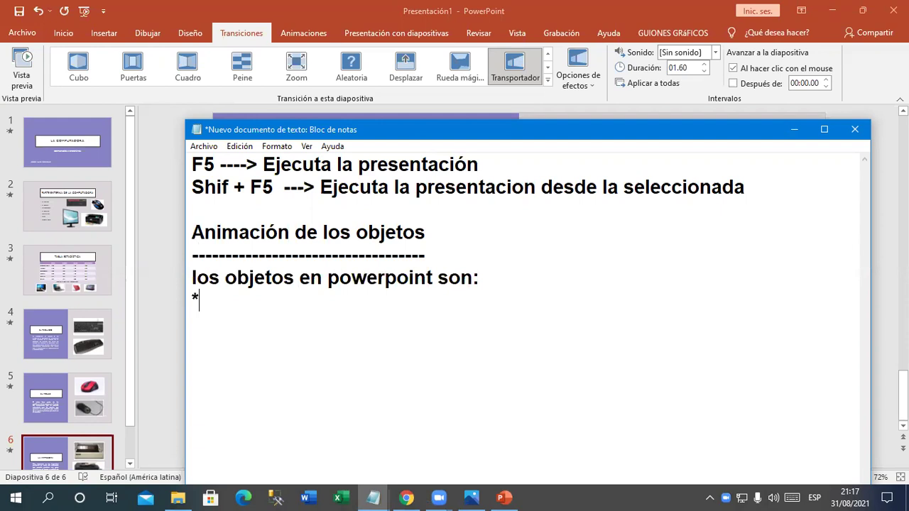
key("BackSpace")
type("-")
type("Texto, ")
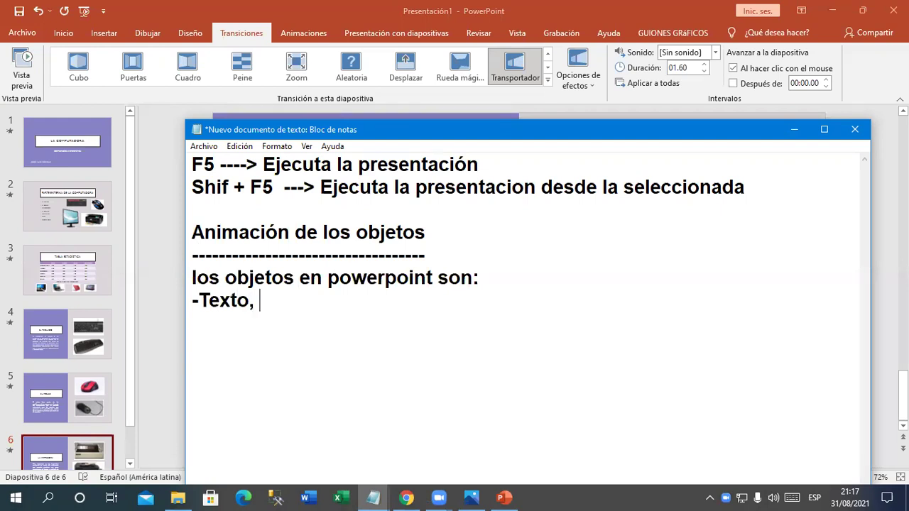
type("Ima")
type("genes")
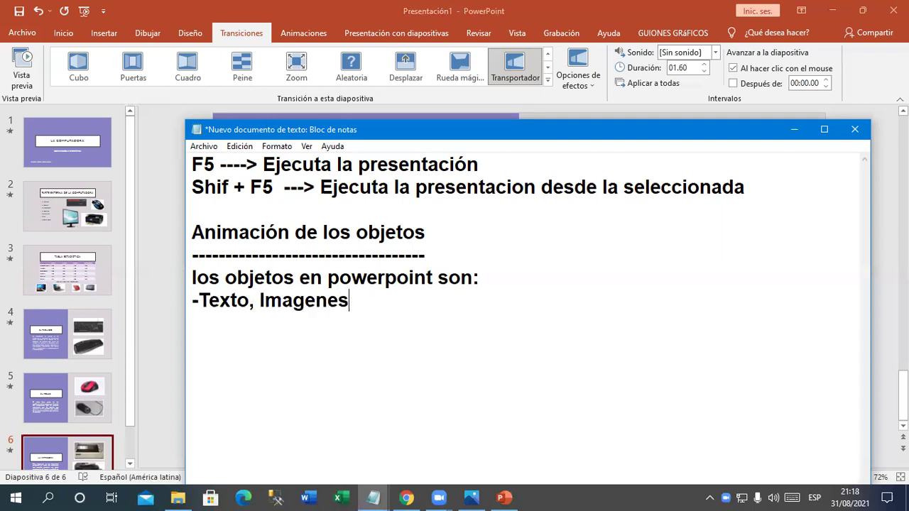
type(", ")
type("tablas")
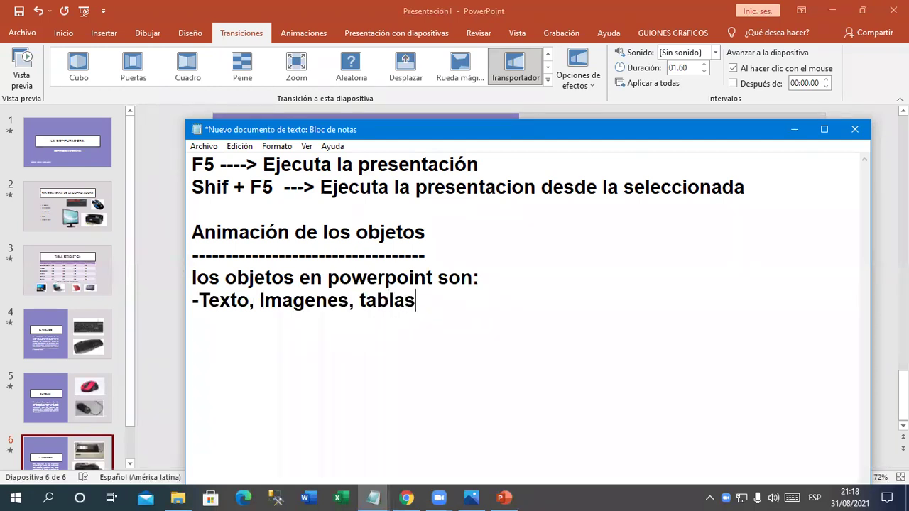
type(", smarart")
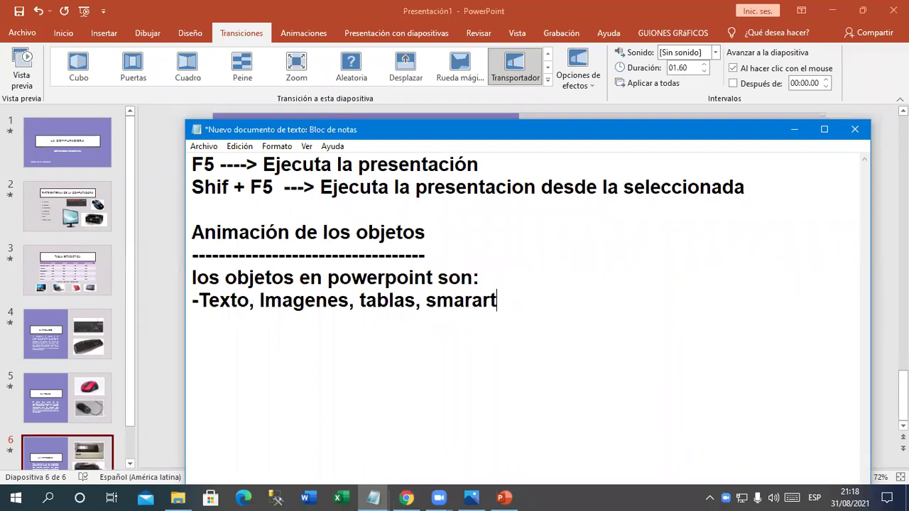
type(", graf")
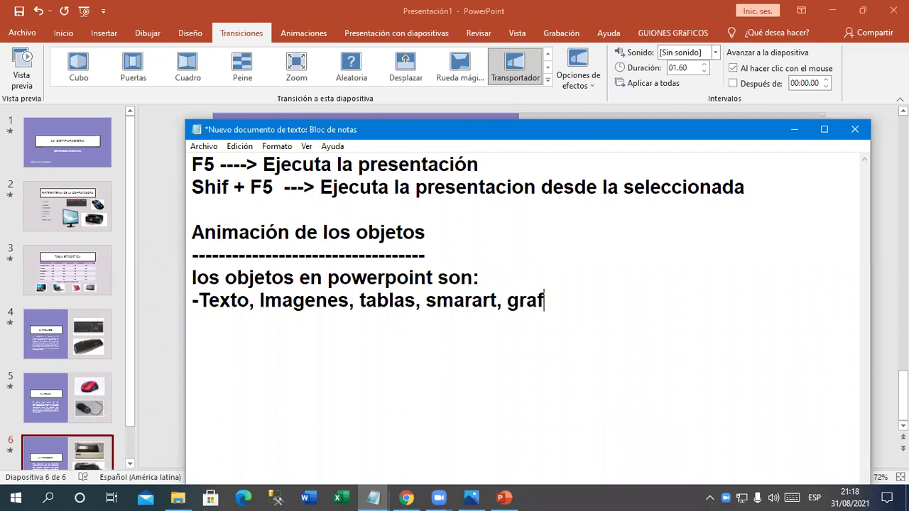
type("icos, videos, i")
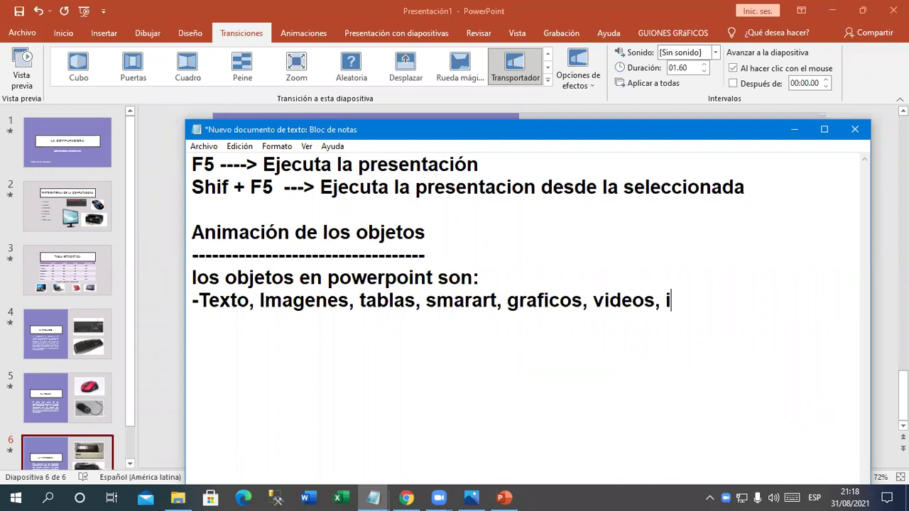
type("magenes 3d, iconos, formas")
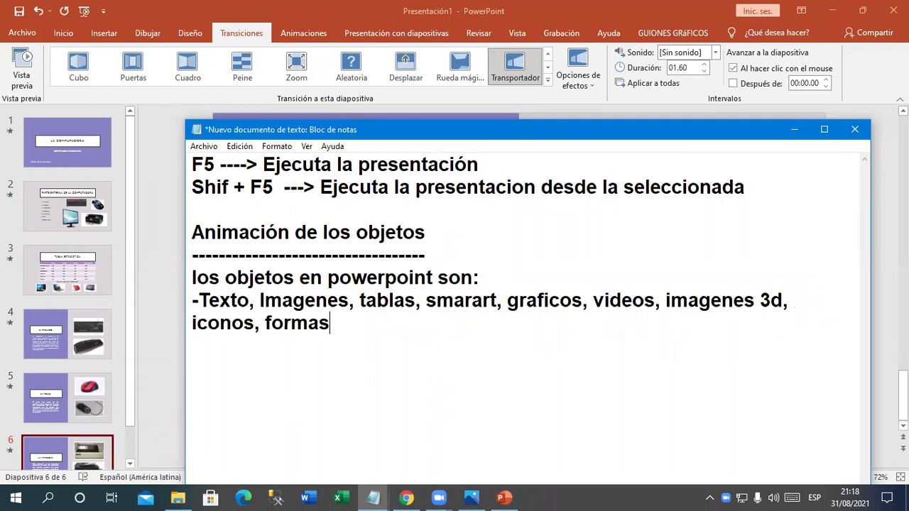
key("Return")
key("Return")
Type the heading 'Tipos de animaciones' with a dashed underline beneath it.
type("Tipos de animaciones")
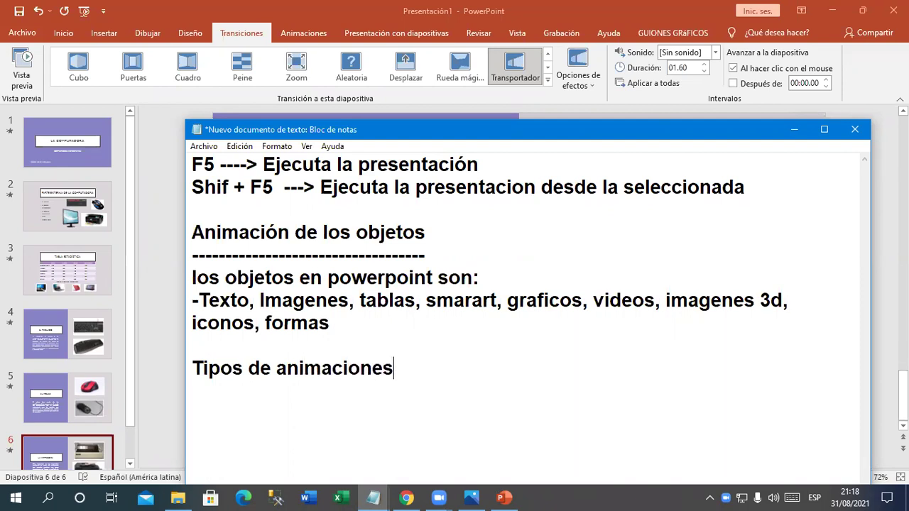
key("Return")
type("----------------------------")
key("Return")
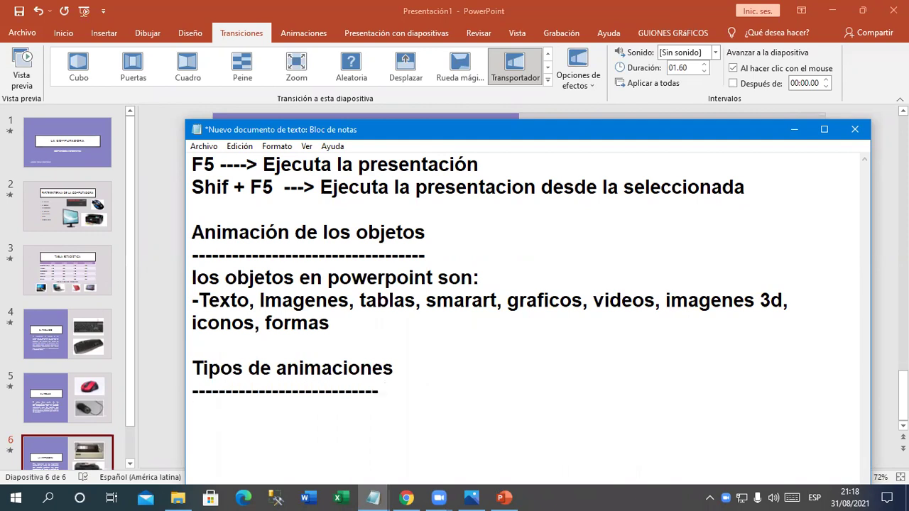
key("BackSpace")
type("-")
key("Return")
key("Return")
key("BackSpace")
List Entrada (verde), Salida(Rojo), Enfasis (Amarillo) and Trayectoria on separate lines.
type("Entrada")
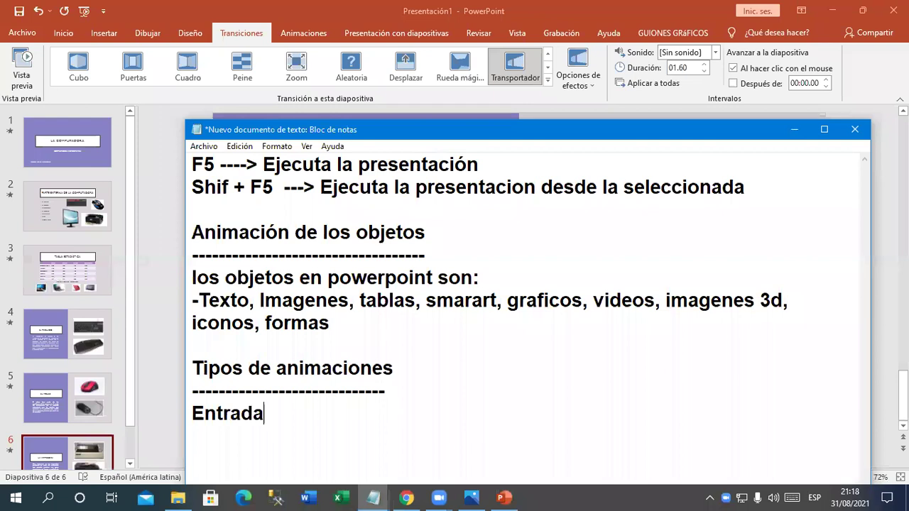
type(" (verde")
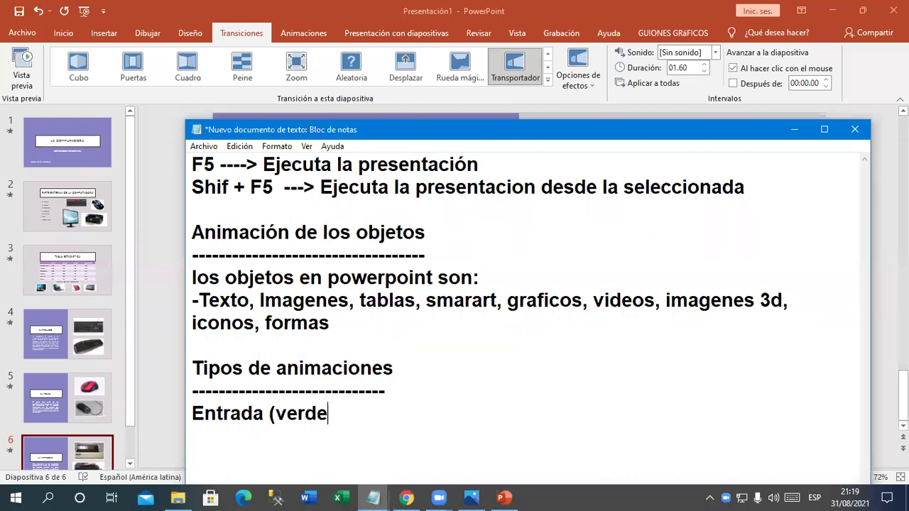
type(")")
key("Return")
type("Salida(Rojo)")
key("Return")
key("Return")
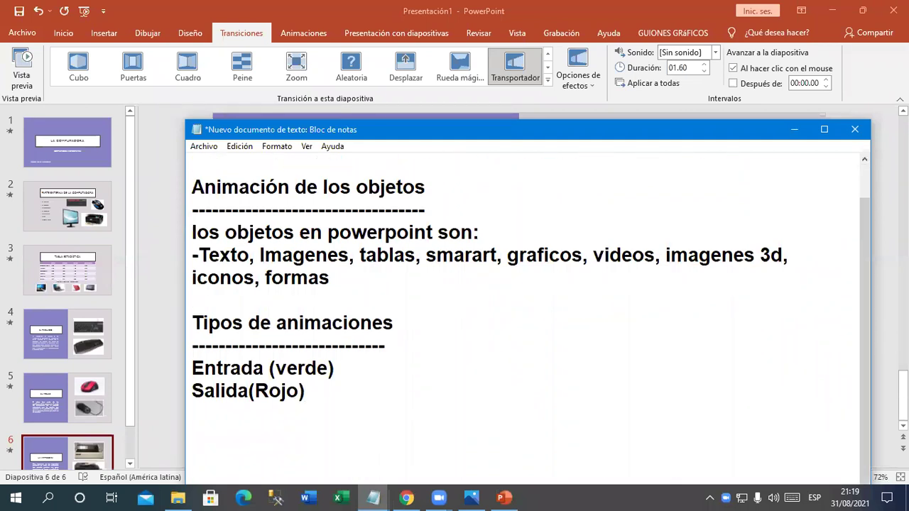
key("BackSpace")
key("BackSpace")
type("Enfasis (A")
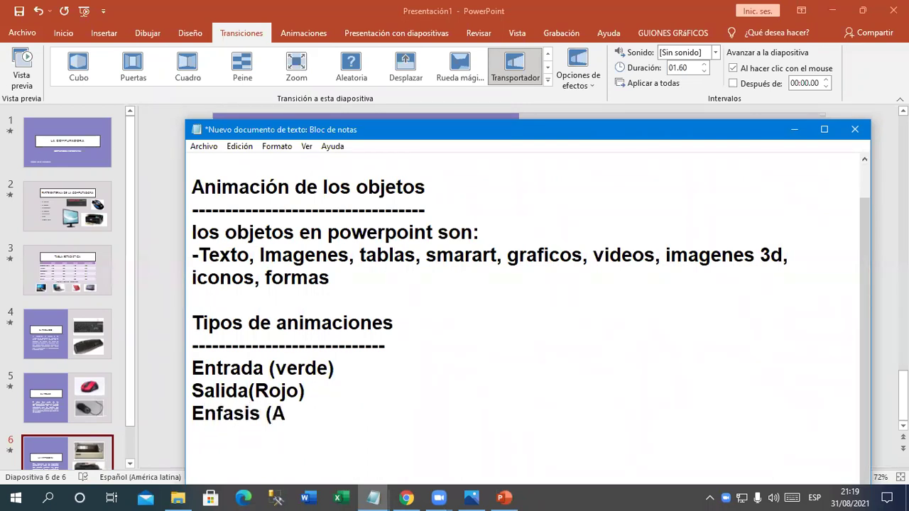
type("marillo")
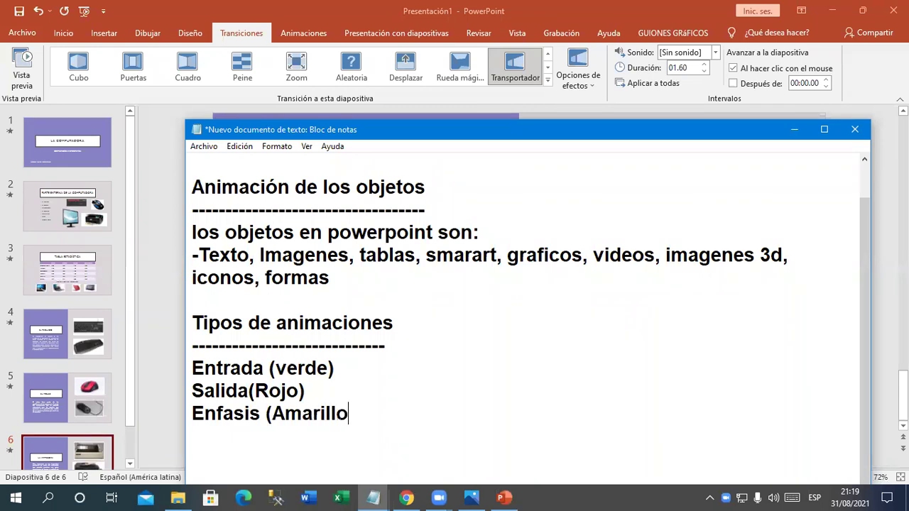
type(")")
key("Return")
type("Trayectoria)")
key("BackSpace")
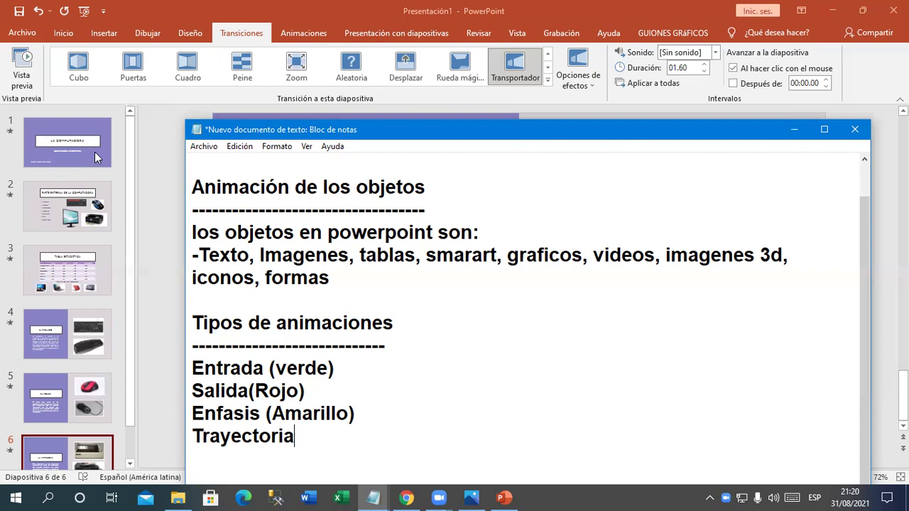
Return to PowerPoint on slide 1 and select the LA COMPUTADORA title box.
left_click(94, 152)
left_click(88, 154)
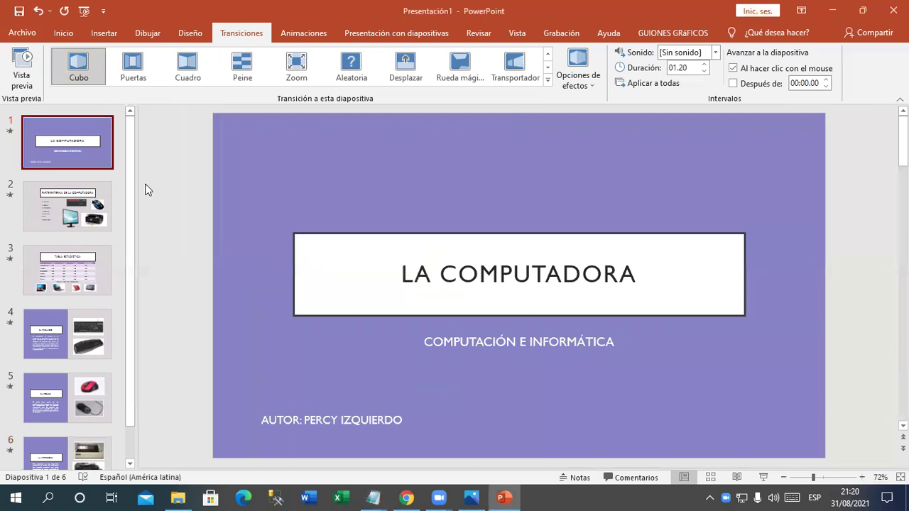
left_click(554, 277)
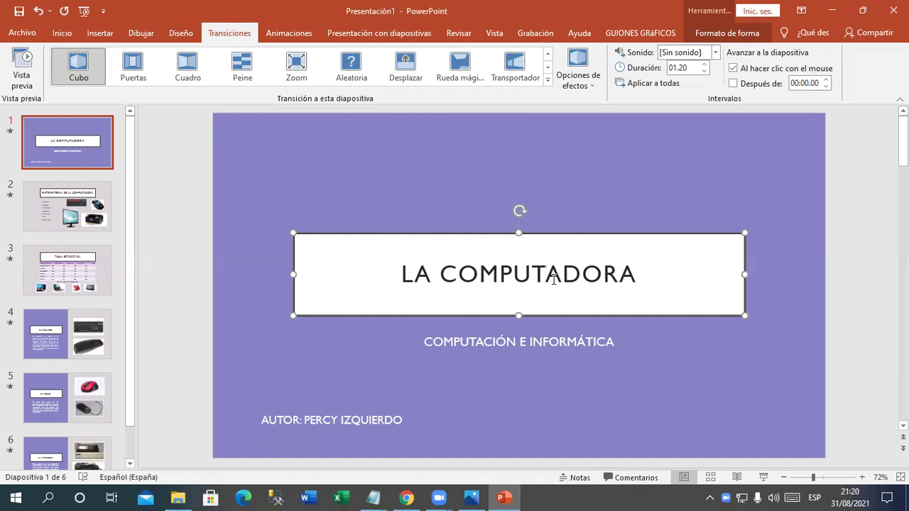
left_click(479, 280)
left_click(100, 143)
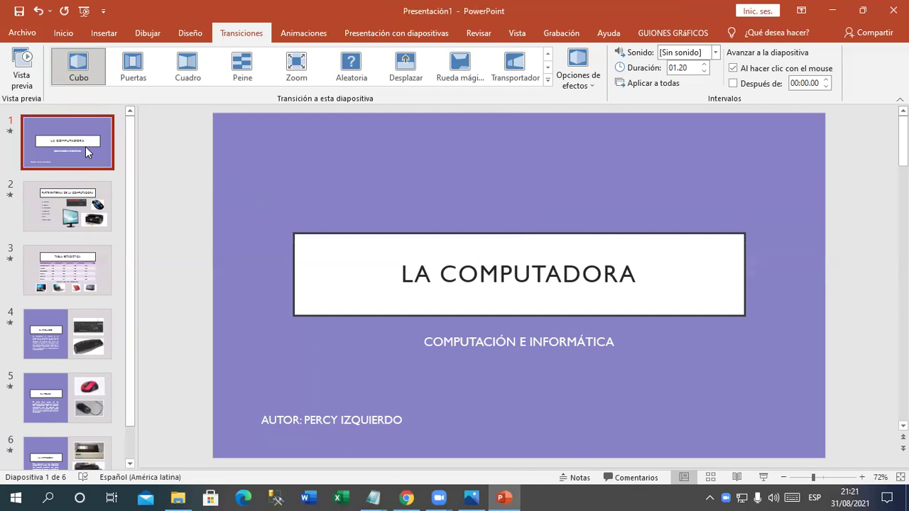
left_click(492, 275)
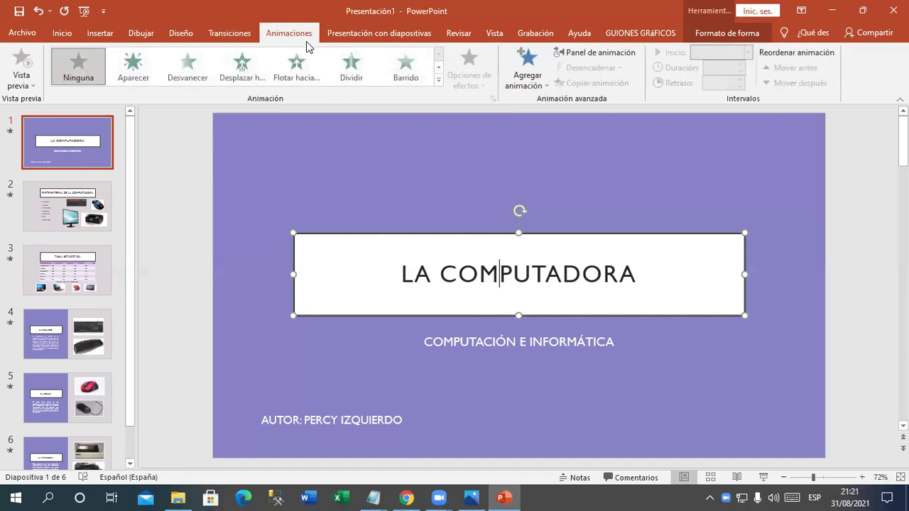
Give the LA COMPUTADORA title a Zoom entrance and preview it in the slideshow.
left_click(438, 82)
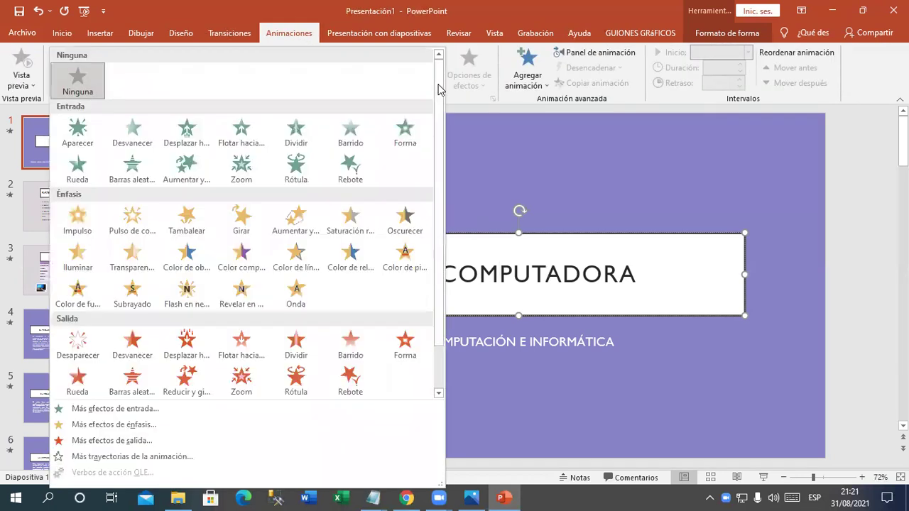
left_click(239, 174)
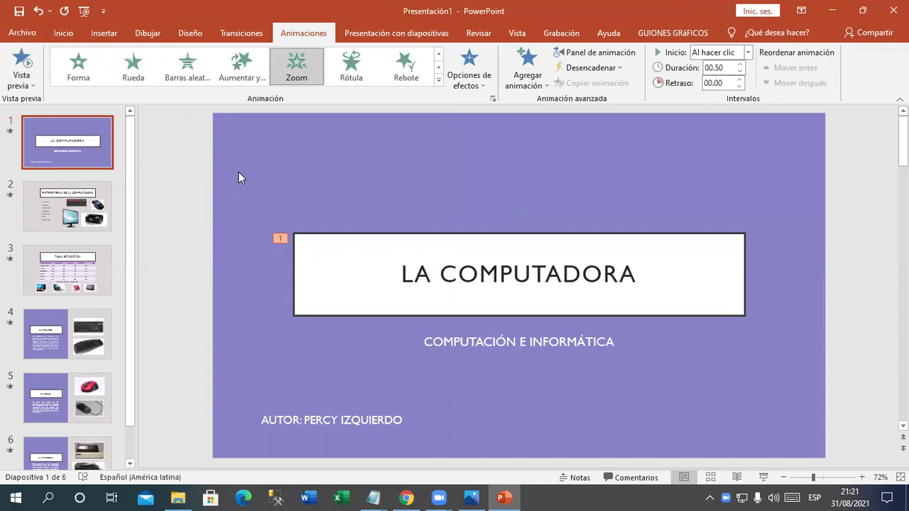
key("F5")
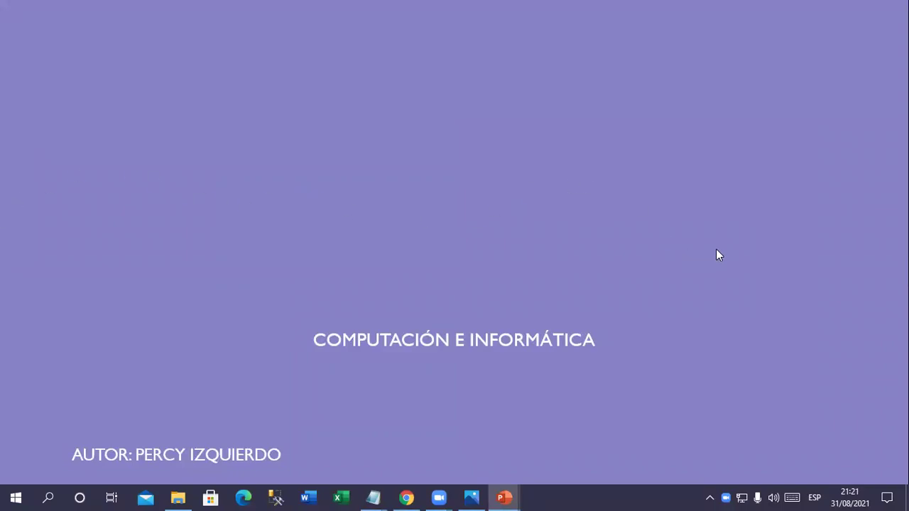
left_click(776, 284)
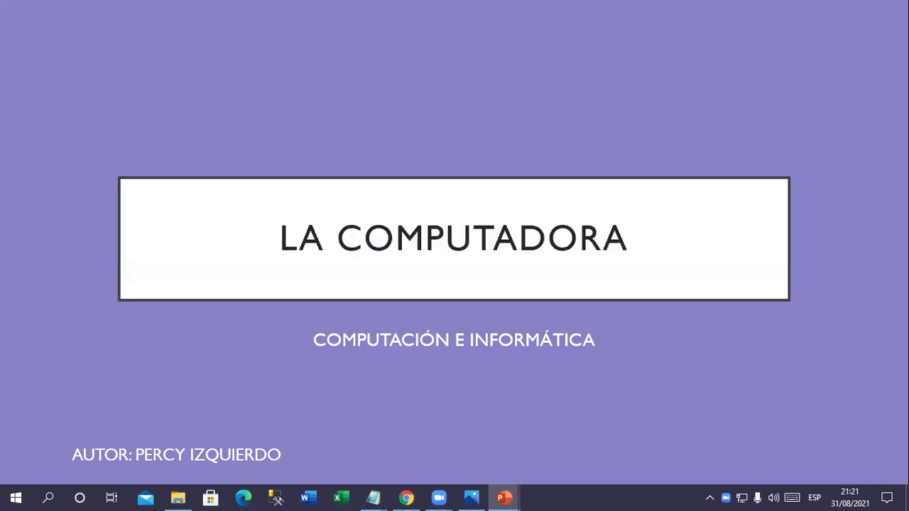
key("Escape")
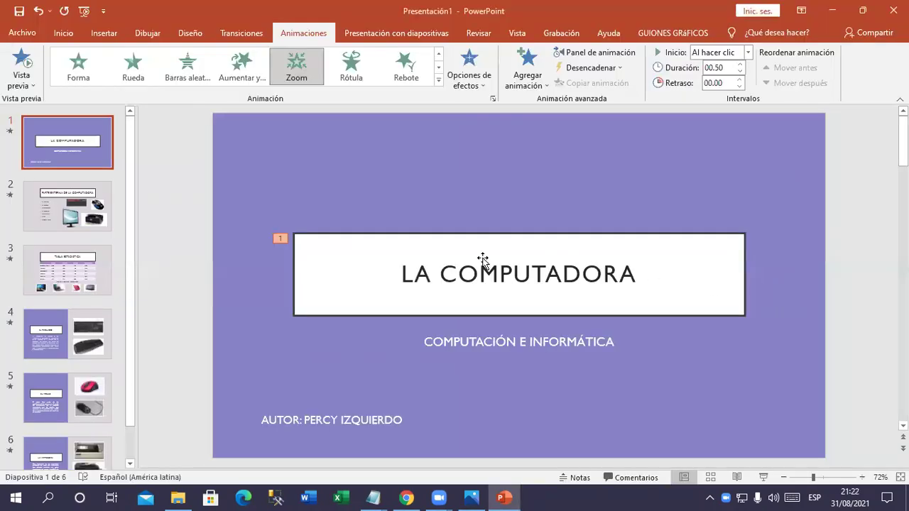
Replace the title's entrance with Fusta from Más efectos de entrada and start the slideshow.
left_click(444, 259)
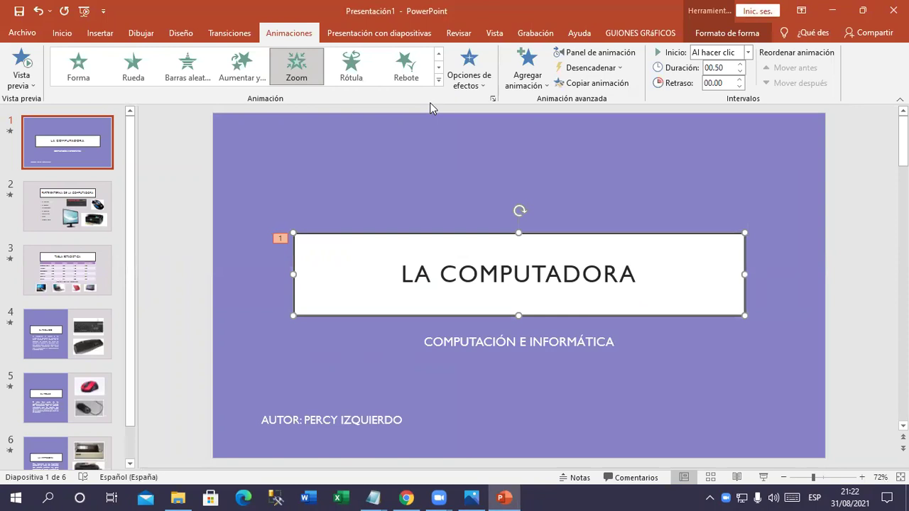
left_click(438, 80)
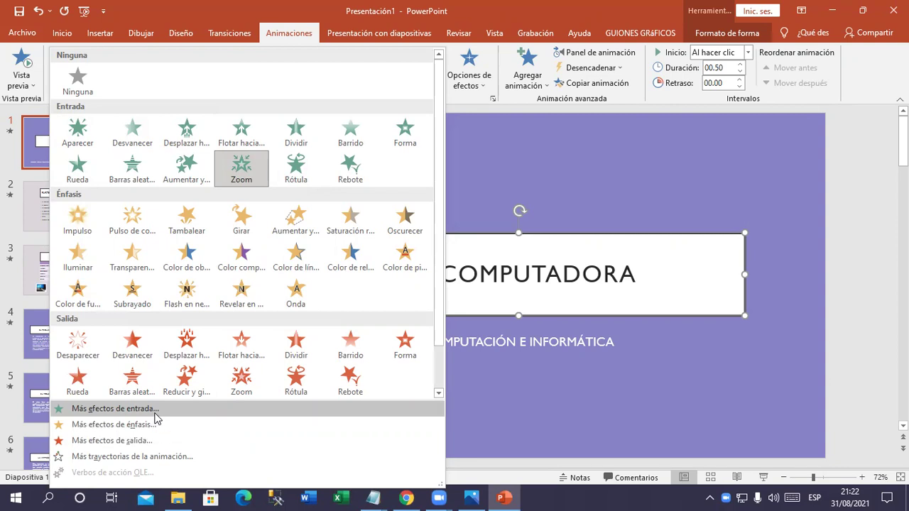
left_click(154, 413)
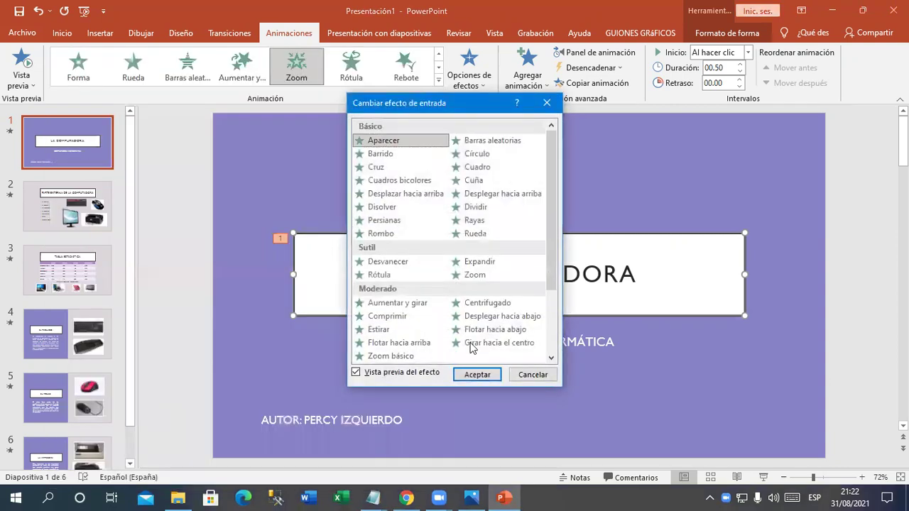
left_click_drag(551, 193, 552, 263)
left_click(508, 318)
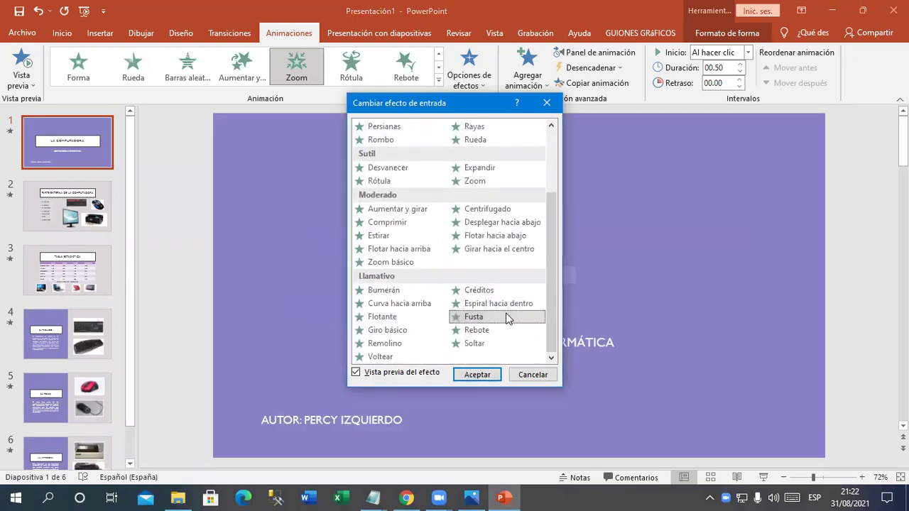
left_click(478, 377)
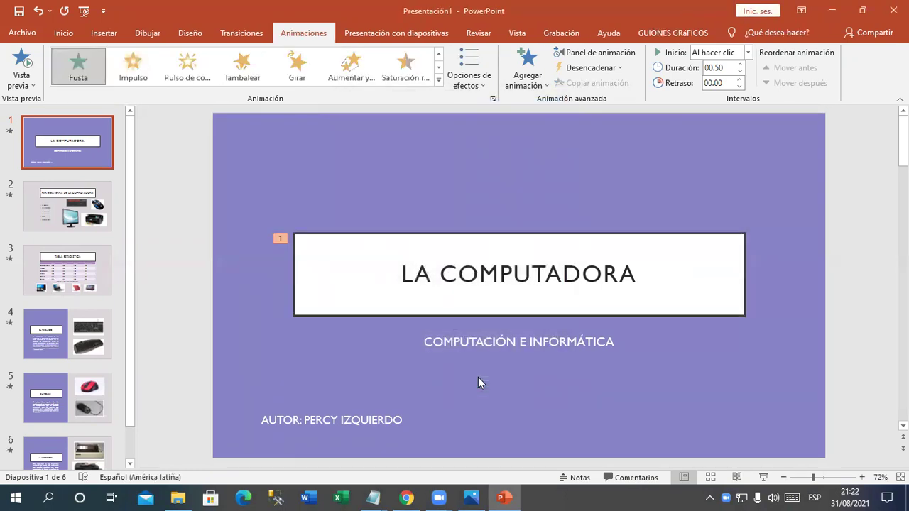
key("F5")
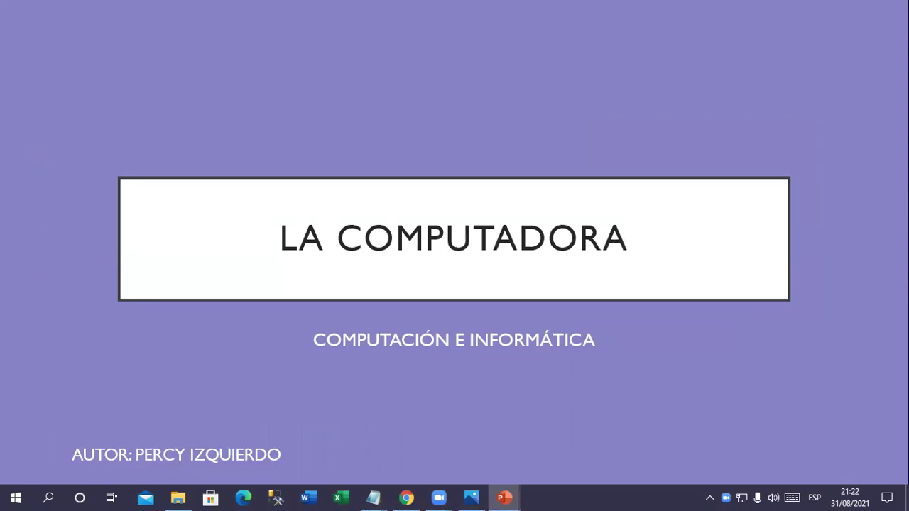
End the Fusta preview slideshow and return to Normal view.
key("Escape")
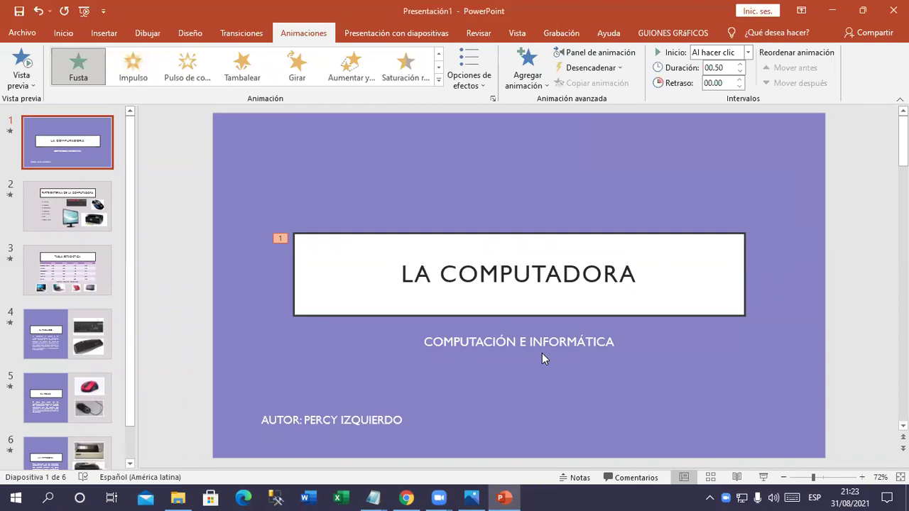
Apply the Desplazar hacia fuera exit effect to the LA COMPUTADORA title box.
left_click(462, 277)
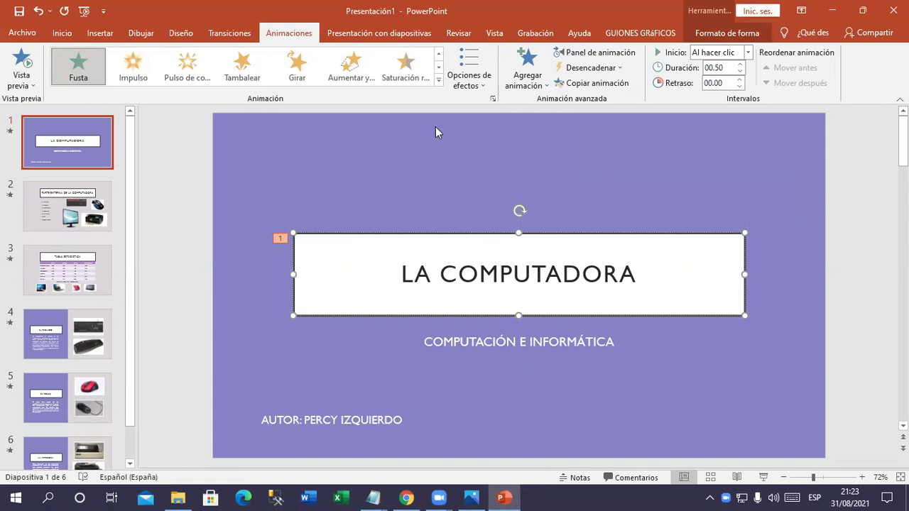
left_click(439, 85)
scroll(437, 186, "down", 2)
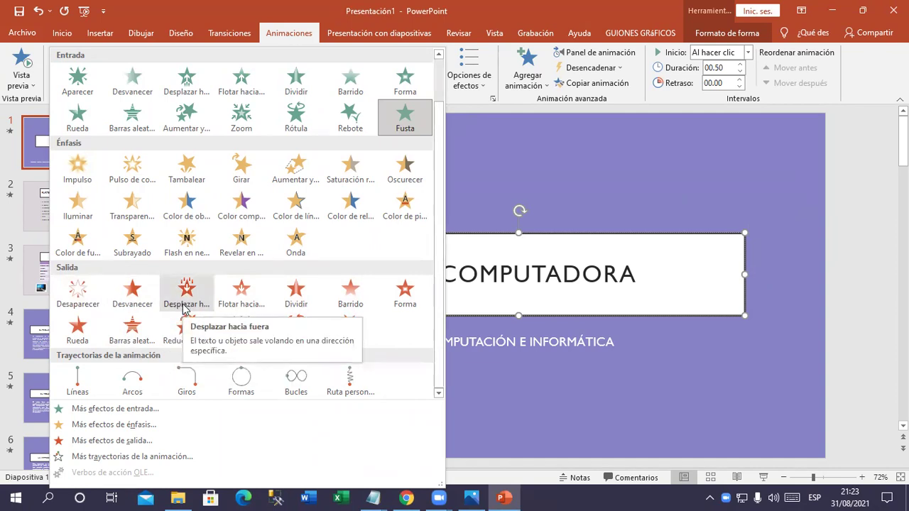
left_click(183, 307)
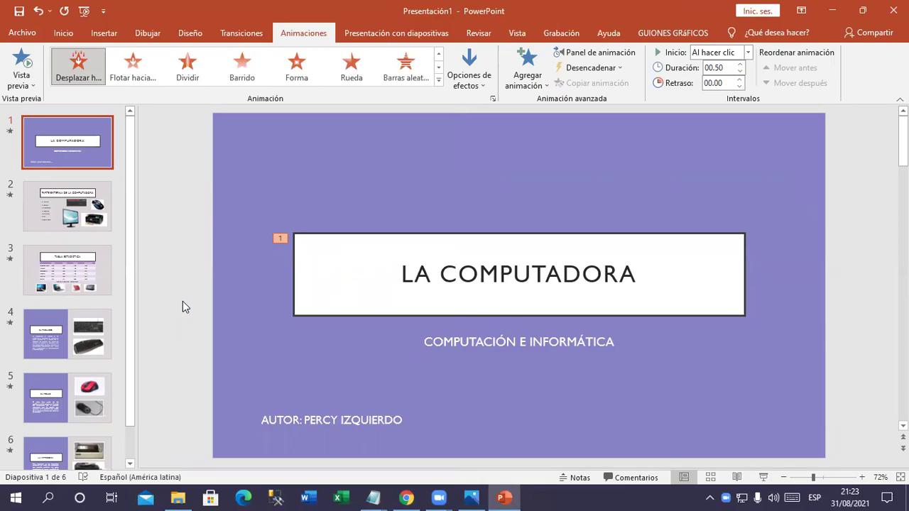
key("F5")
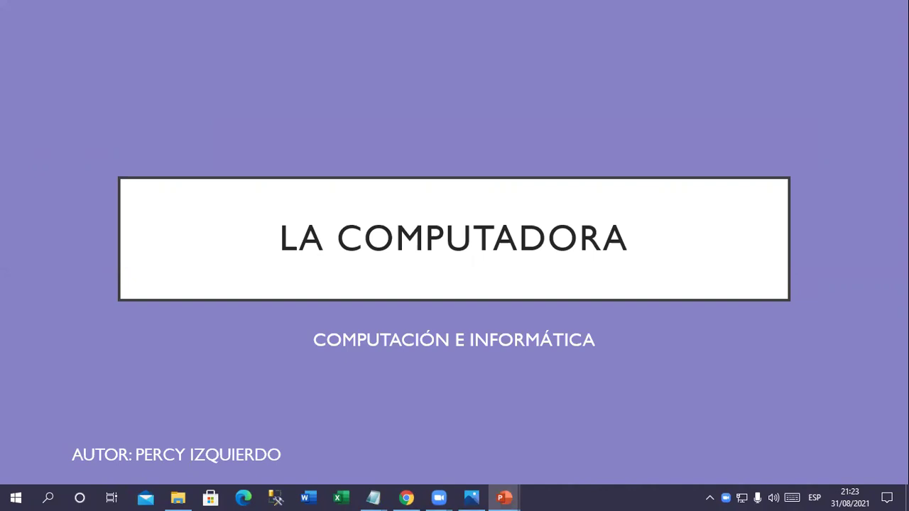
left_click(192, 147)
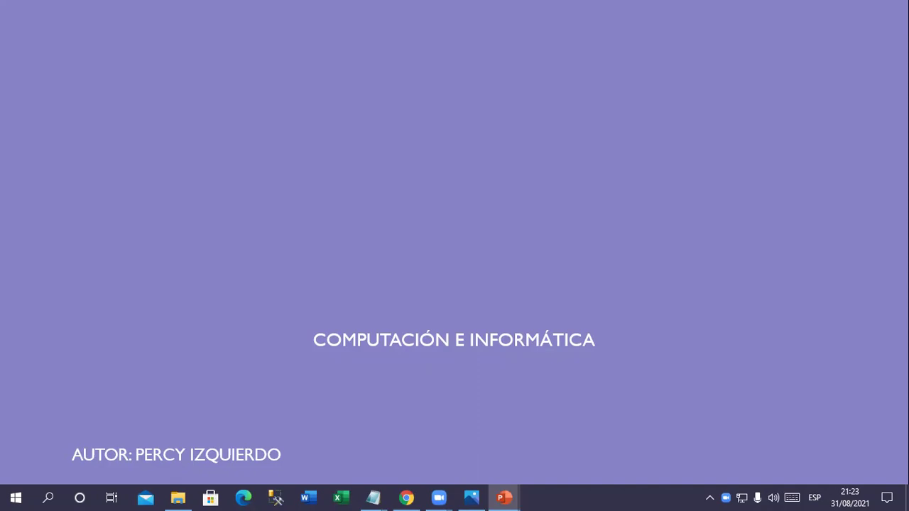
key("Escape")
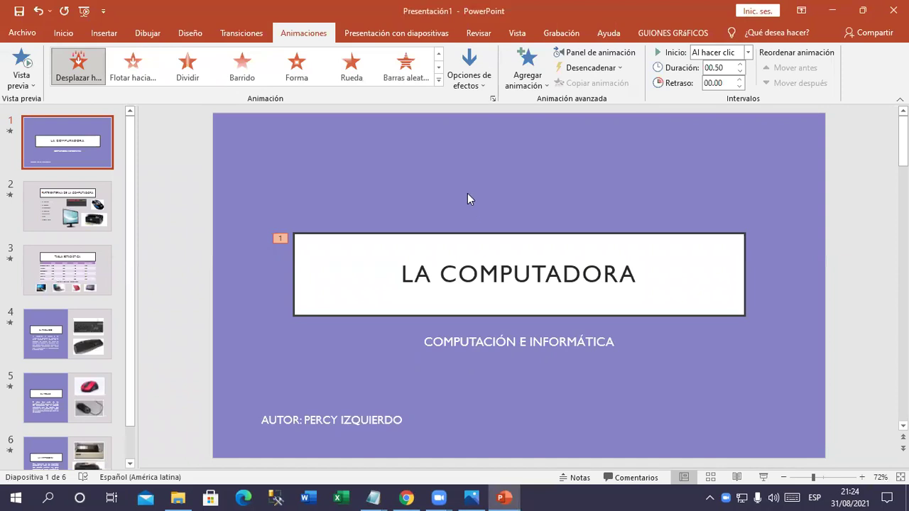
Switch the title's exit to Bumerán from Más efectos de salida and preview it in the slideshow.
left_click(438, 83)
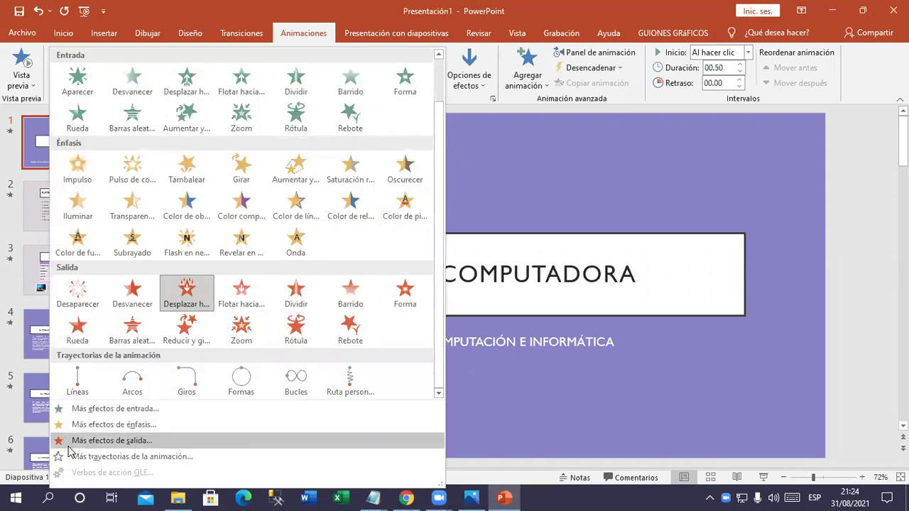
left_click(148, 442)
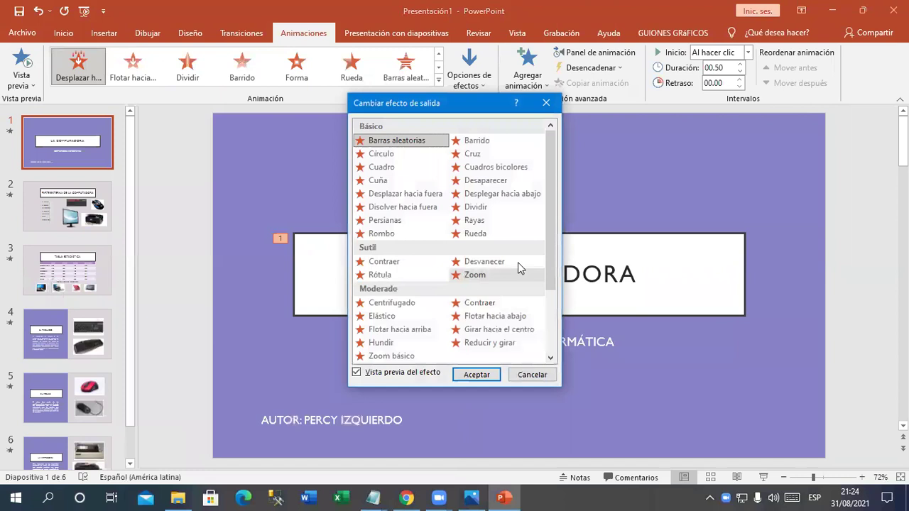
left_click_drag(551, 227, 533, 311)
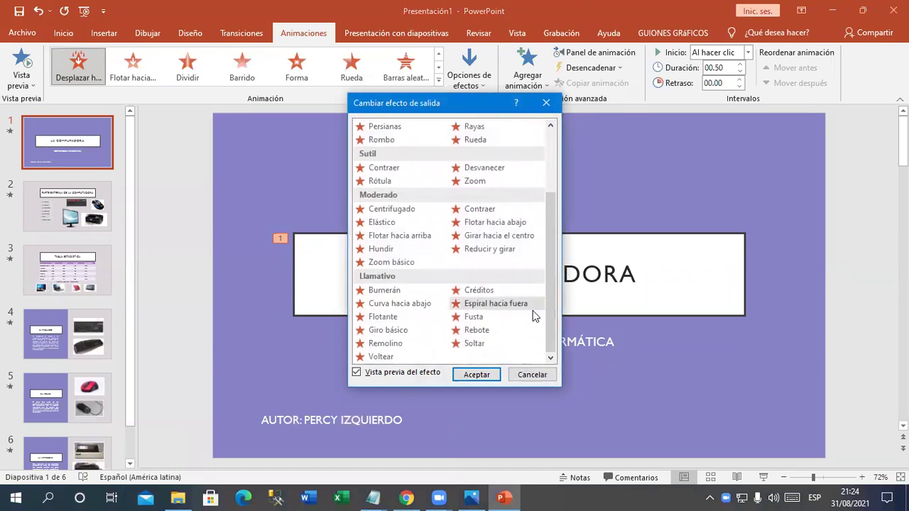
left_click(401, 292)
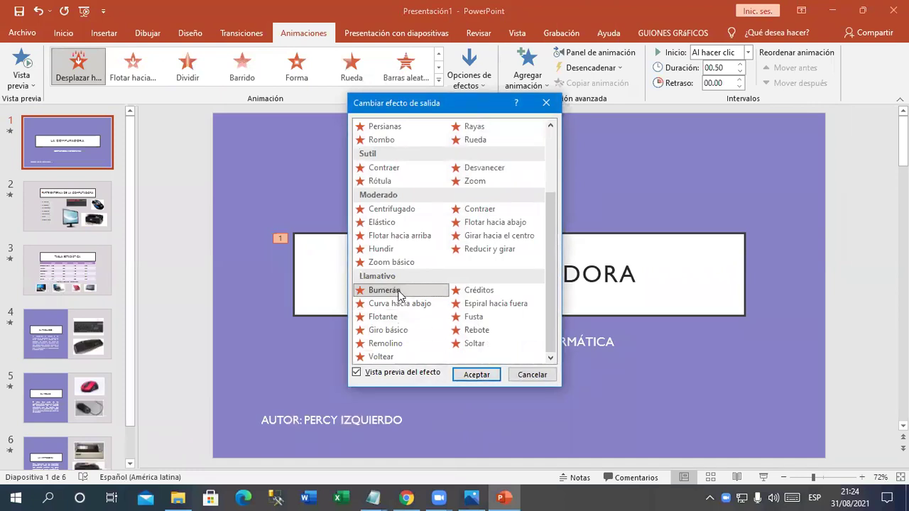
left_click(476, 374)
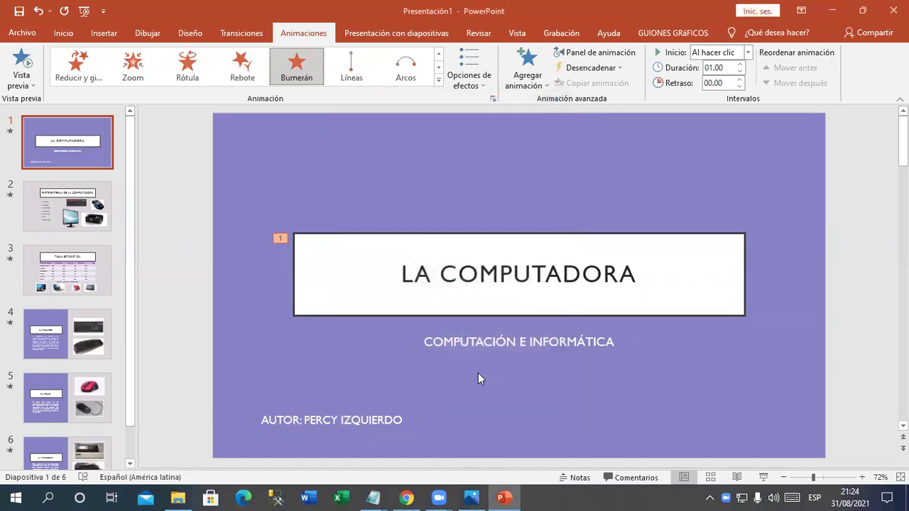
key("F5")
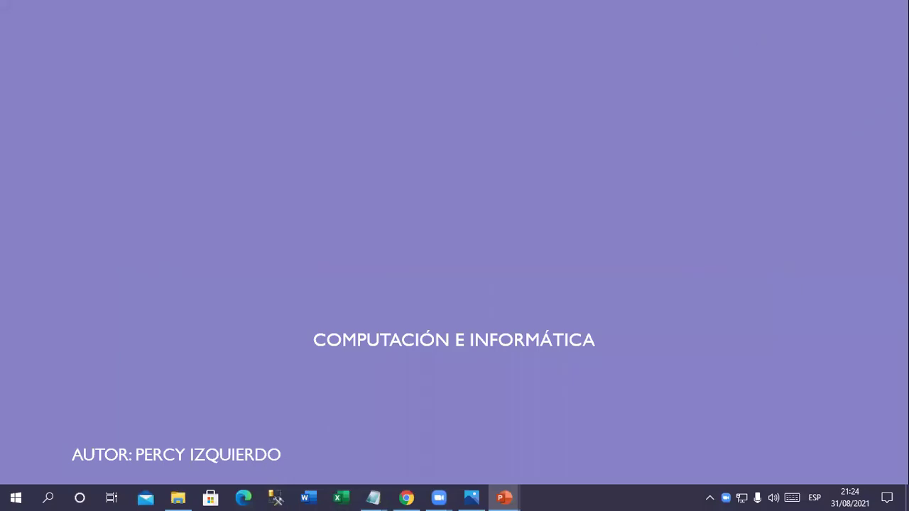
key("Escape")
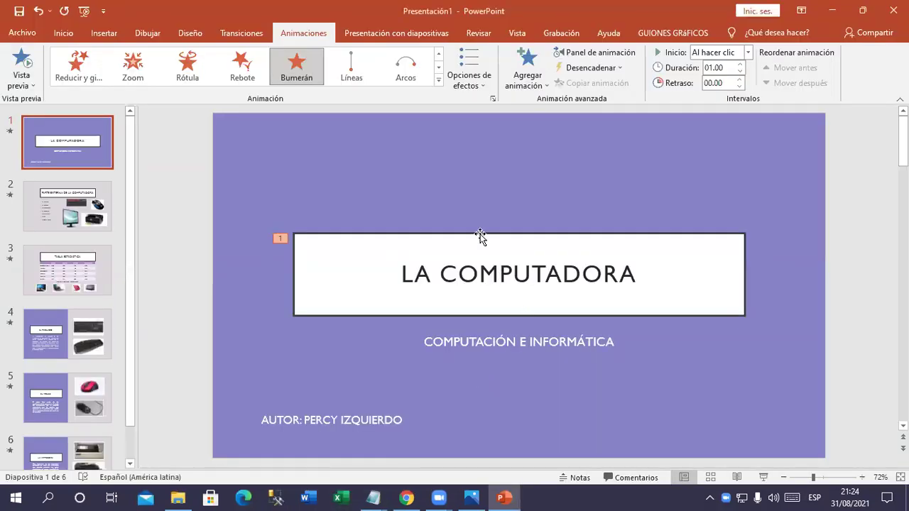
Add the Subrayado emphasis to LA COMPUTADORA and preview the underline in the slideshow.
left_click(438, 80)
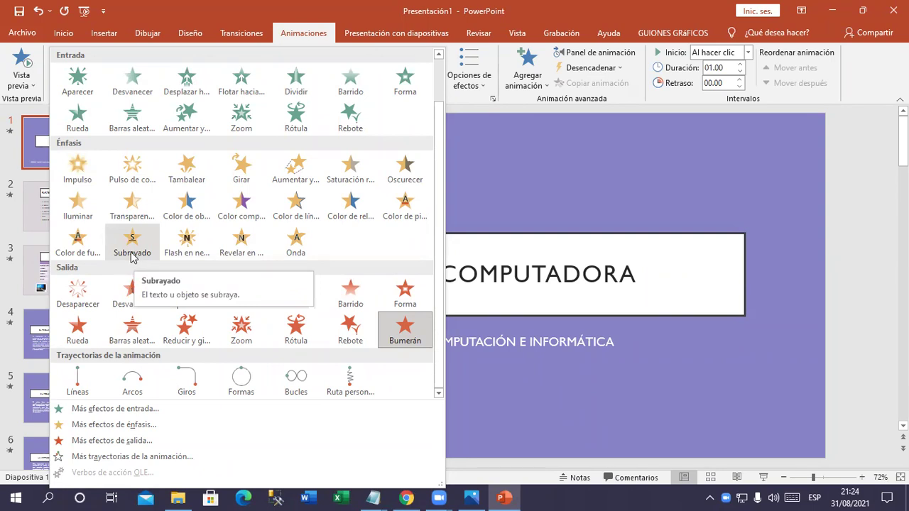
left_click(132, 255)
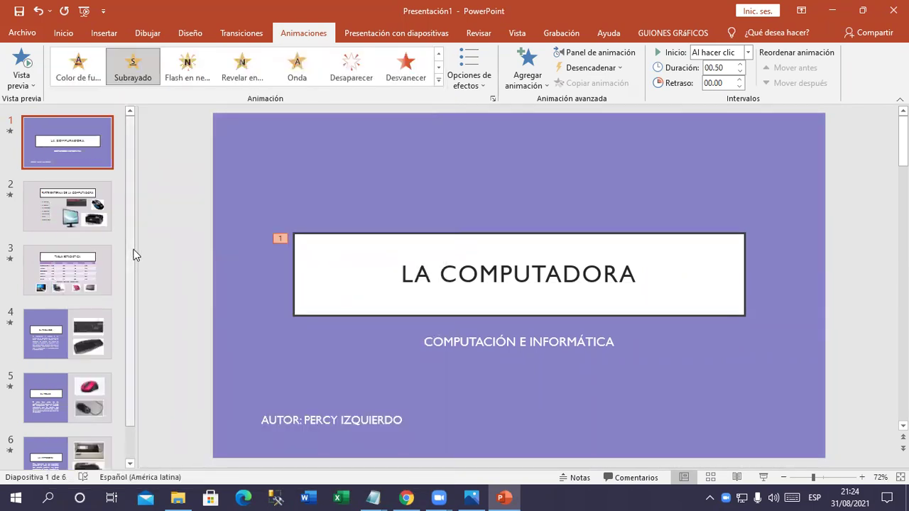
key("F5")
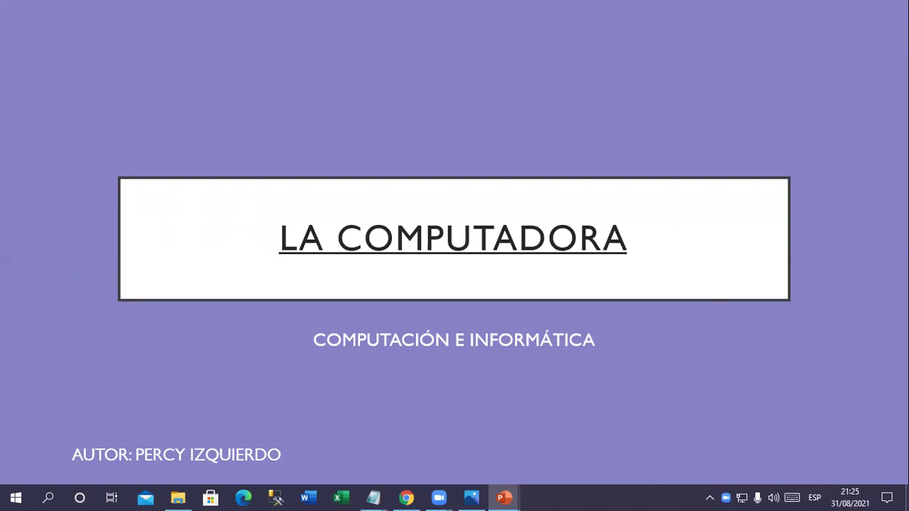
key("Escape")
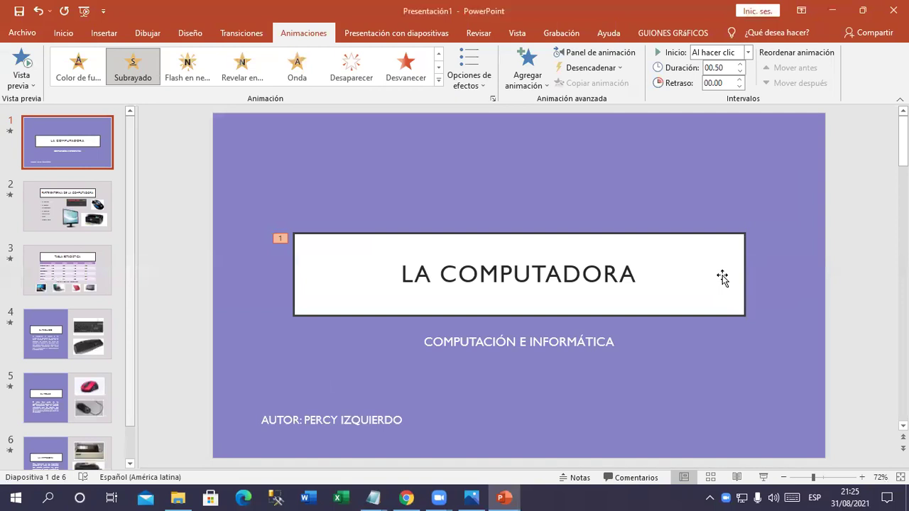
Apply the Color de pincel emphasis to the title and preview it in the slide show.
left_click(439, 80)
left_click_drag(441, 148, 437, 165)
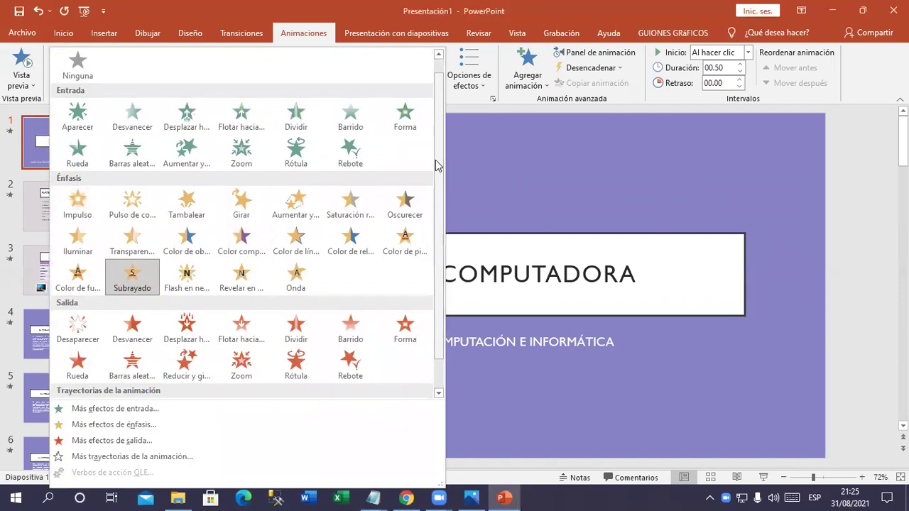
left_click(403, 254)
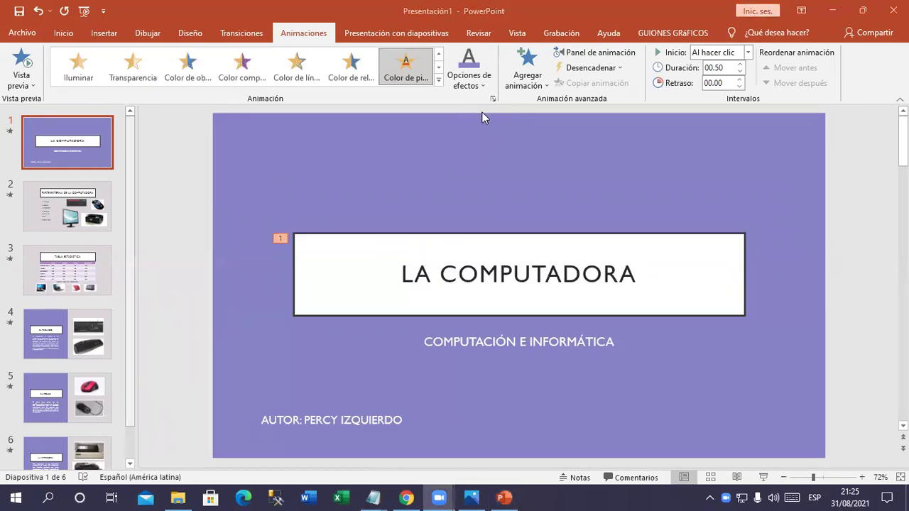
key("F5")
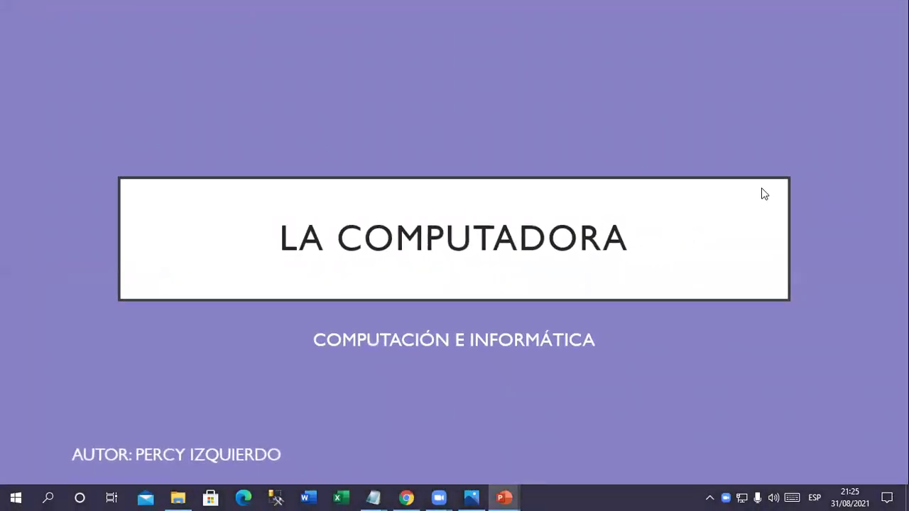
left_click(762, 188)
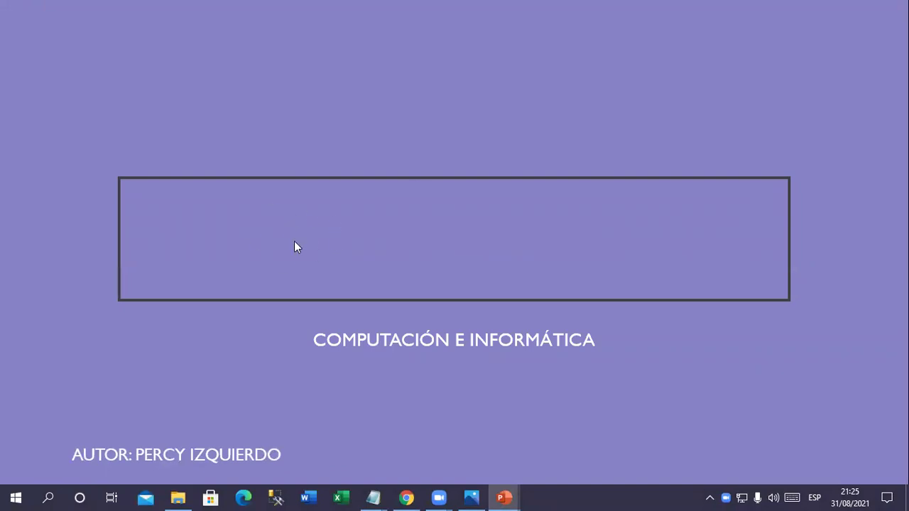
key("Escape")
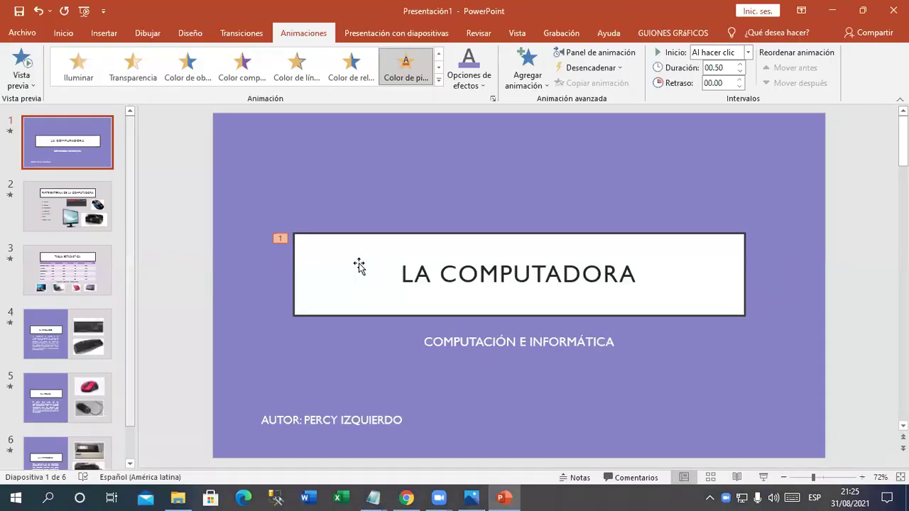
Switch the LA COMPUTADORA title to the Onda emphasis and watch it in the slide show.
left_click(375, 249)
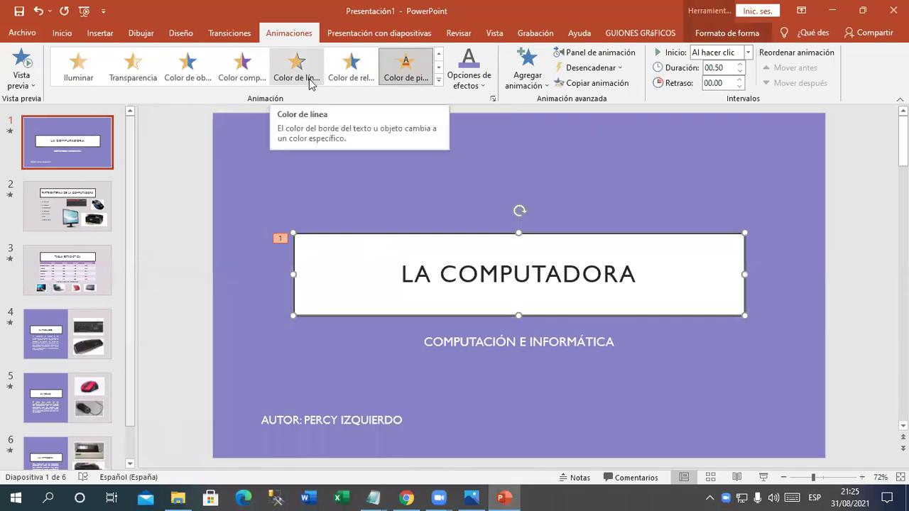
left_click(439, 81)
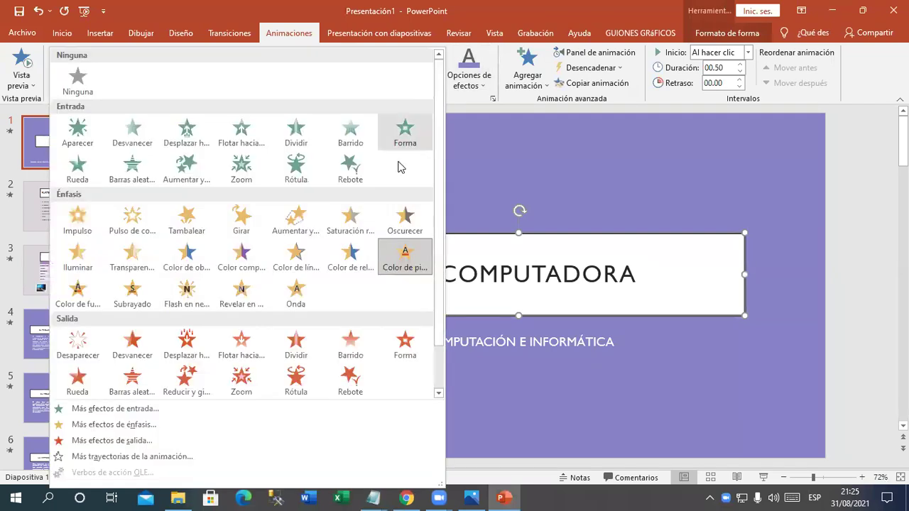
left_click(296, 298)
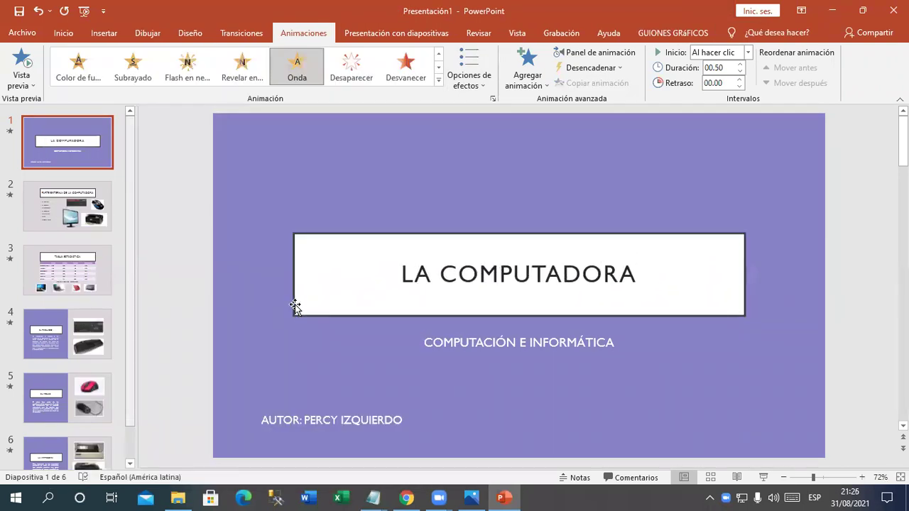
key("F5")
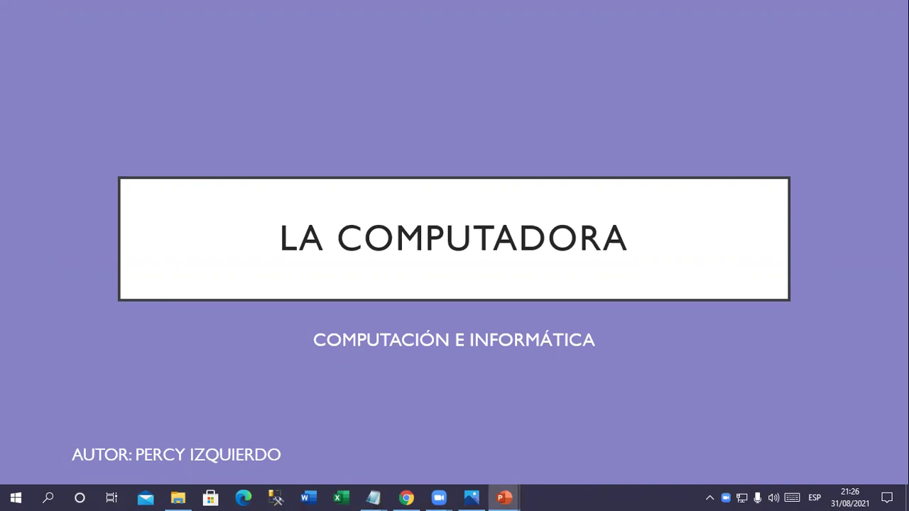
key("Escape")
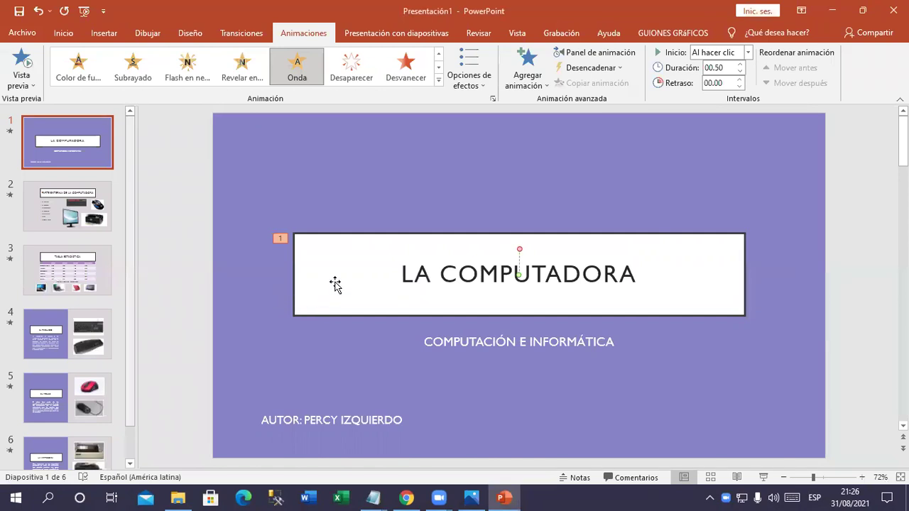
Apply the Líneas straight motion path to the title.
left_click(438, 79)
scroll(438, 154, "down", 2)
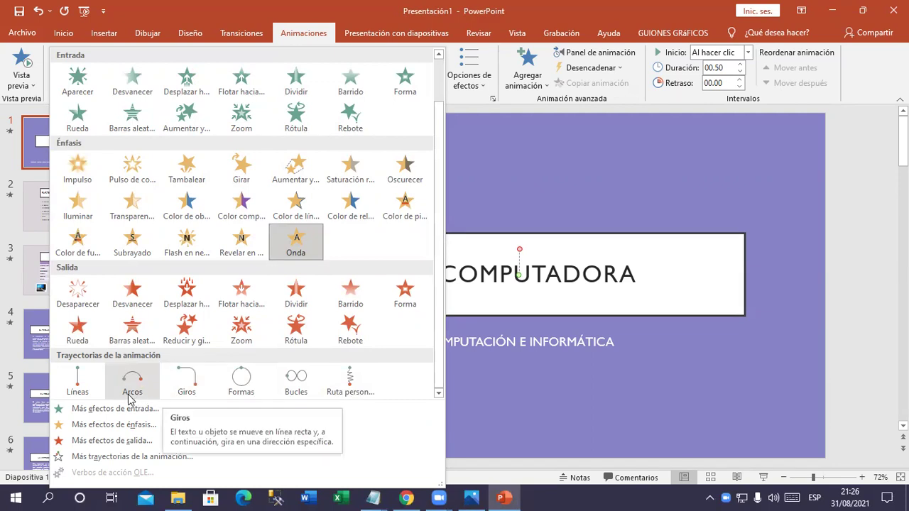
left_click(77, 395)
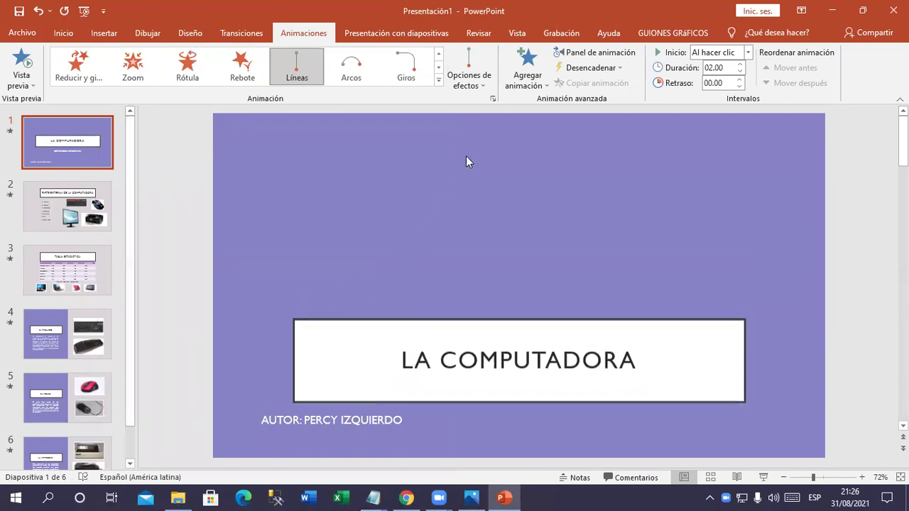
Try the right, left and down path directions, settling on Arriba.
left_click(486, 86)
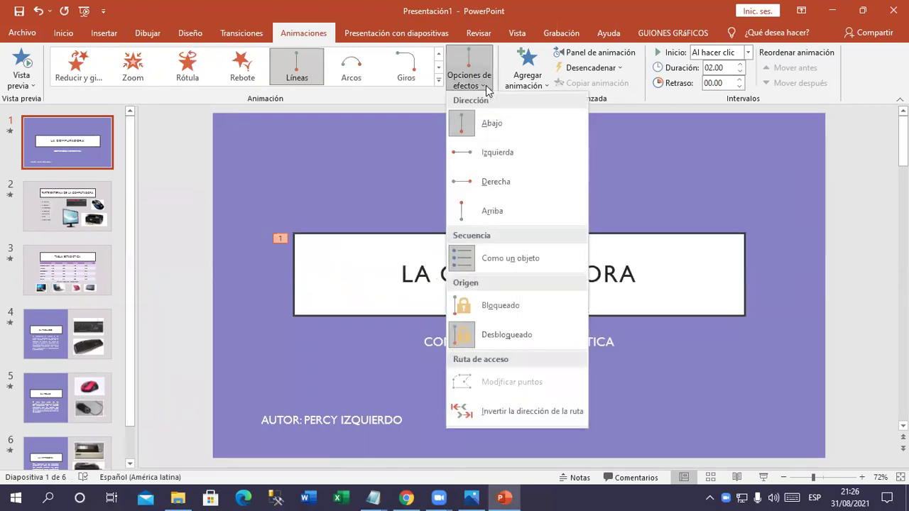
left_click(509, 186)
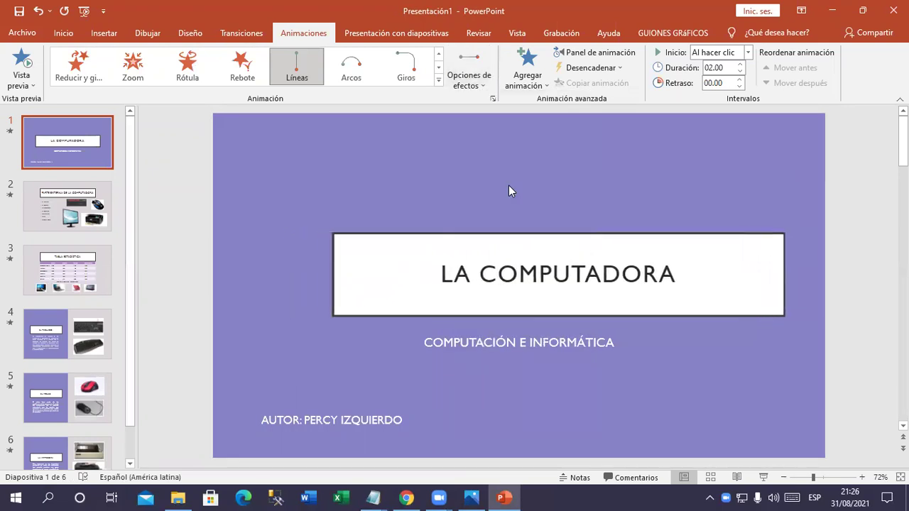
left_click(475, 84)
left_click(492, 152)
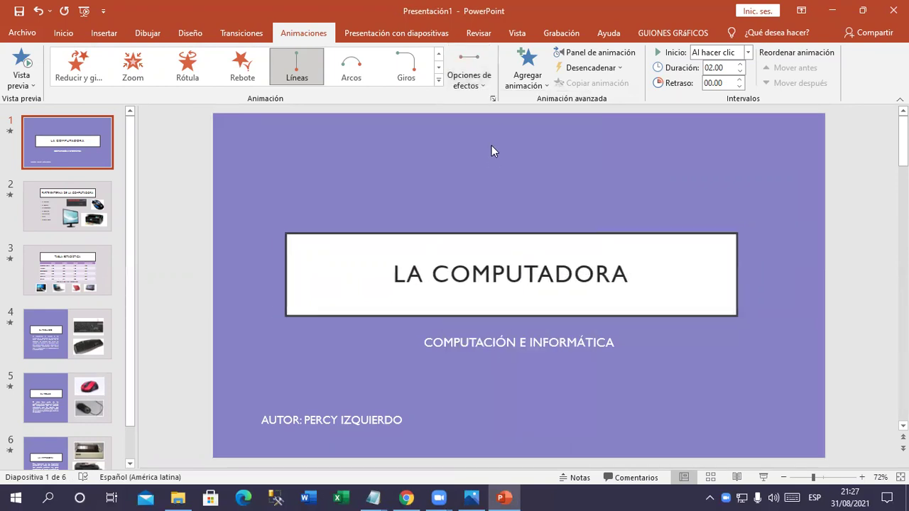
left_click(486, 81)
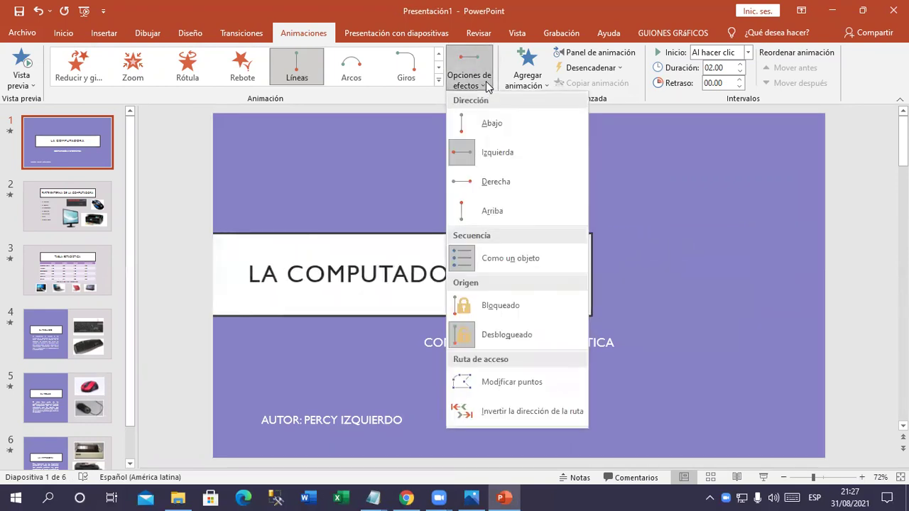
left_click(516, 125)
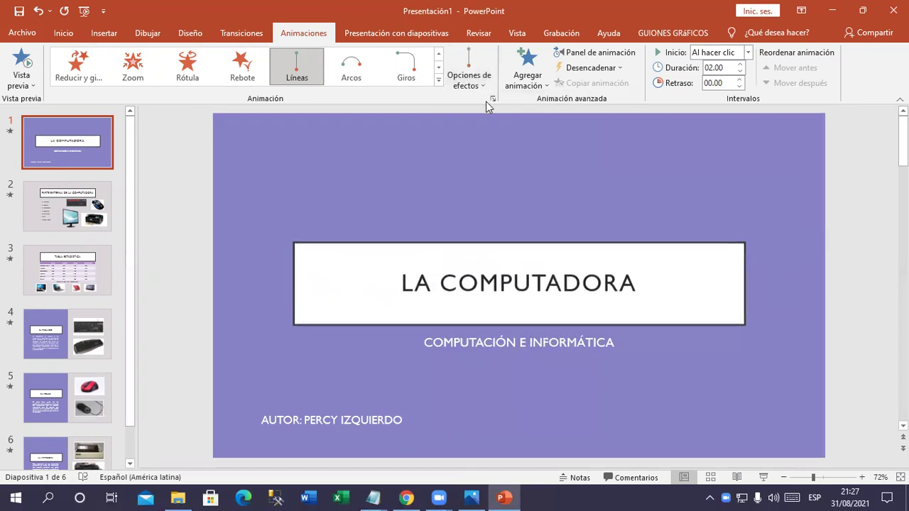
left_click(474, 85)
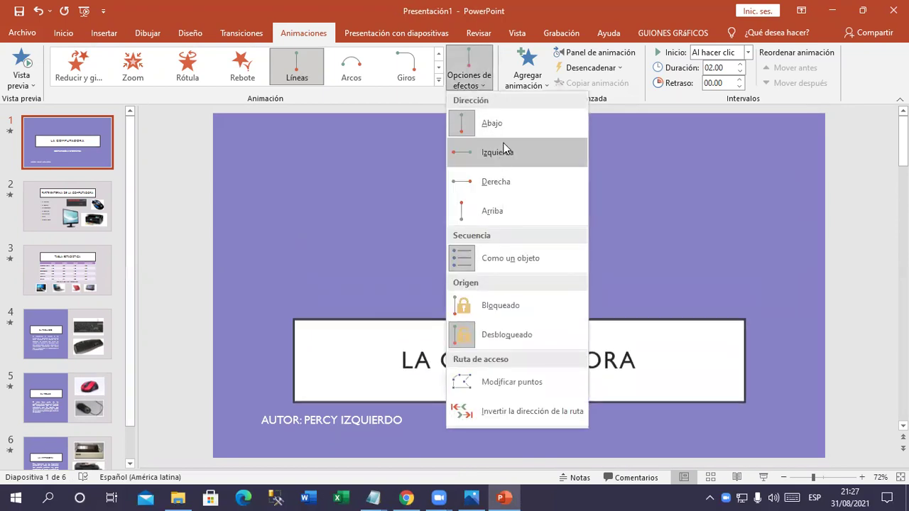
left_click(517, 211)
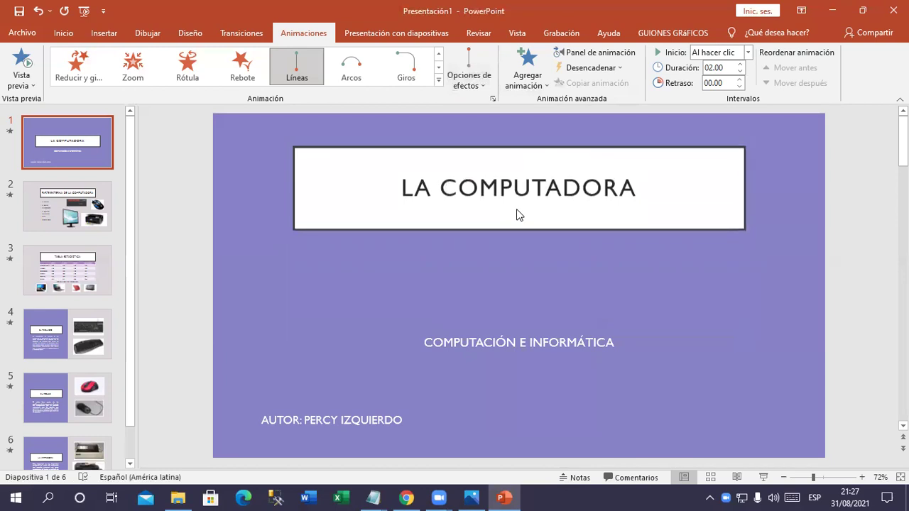
Stretch the path's endpoint toward the upper right and preview the motion.
mouse_move(521, 194)
left_mouse_down()
mouse_move(441, 369)
mouse_move(405, 386)
mouse_move(629, 386)
mouse_move(578, 386)
mouse_move(575, 403)
mouse_move(568, 240)
mouse_move(587, 165)
left_mouse_up()
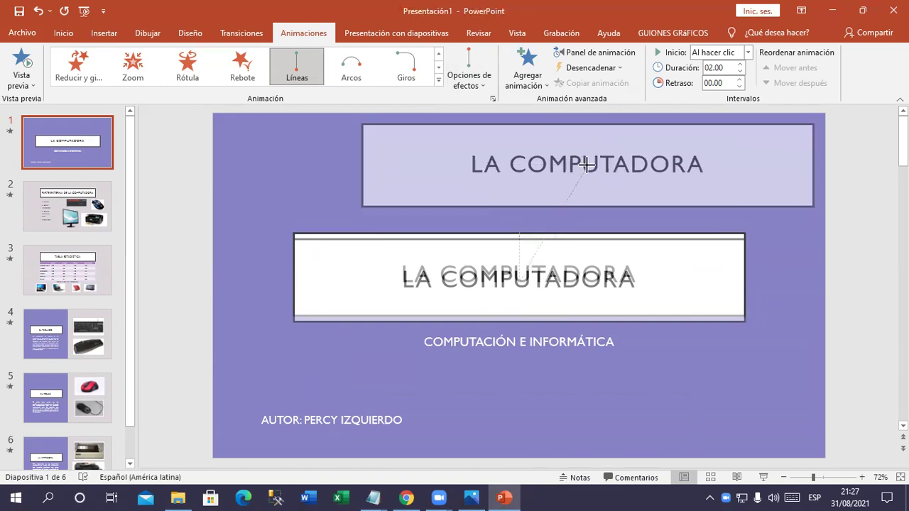
left_click(23, 61)
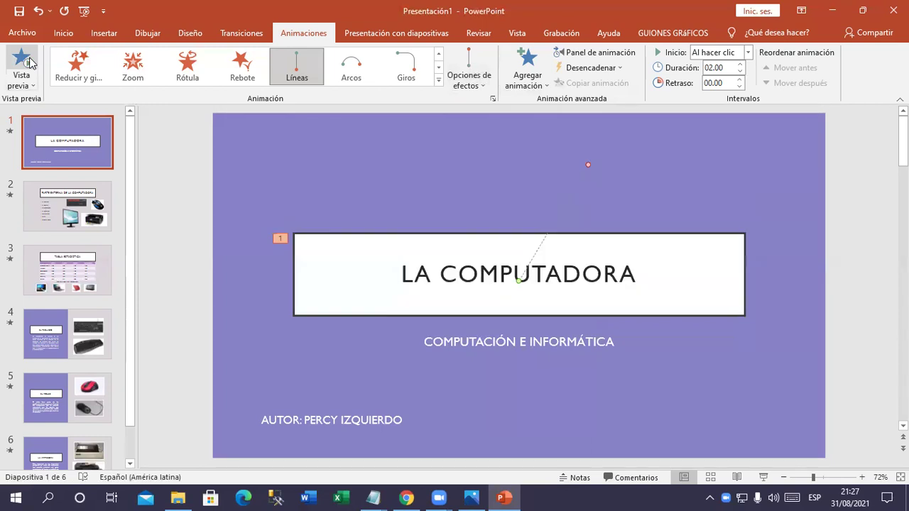
left_click(440, 82)
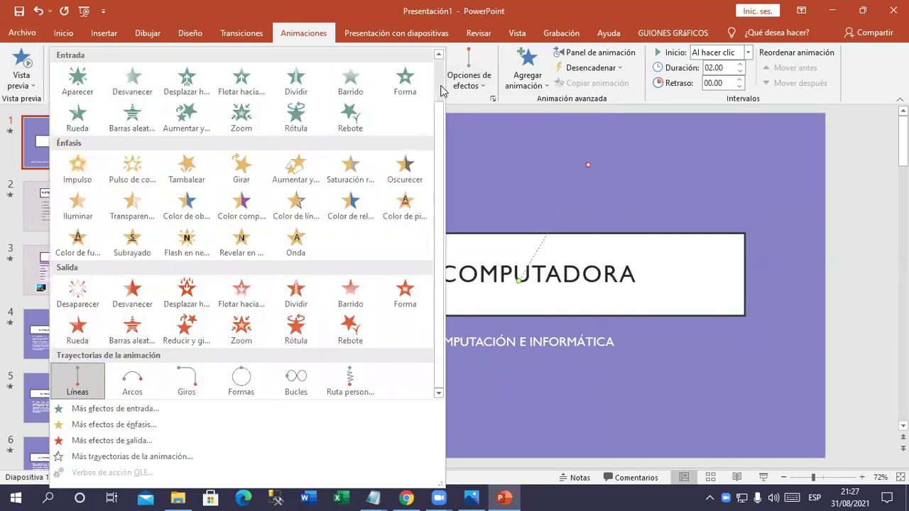
Preview an Arcos path, then replace it with a hand-drawn custom path toward the upper right.
left_click(132, 383)
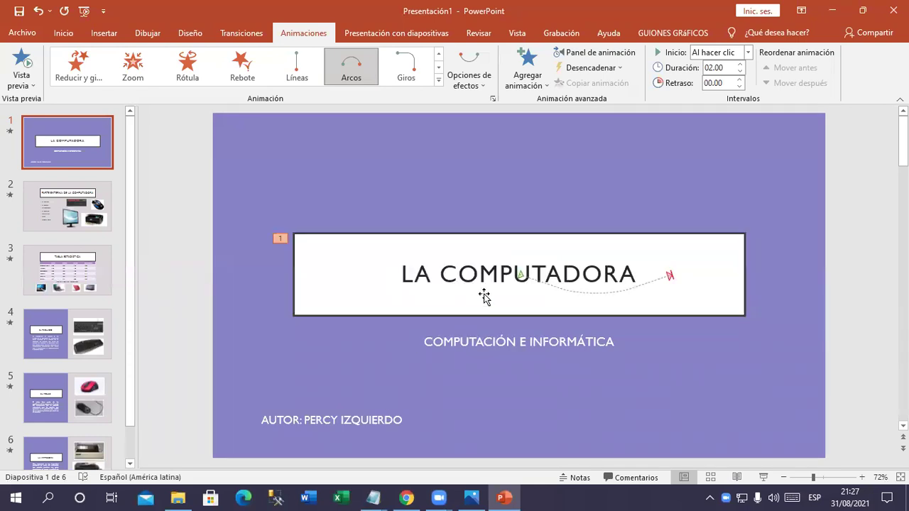
left_click(26, 64)
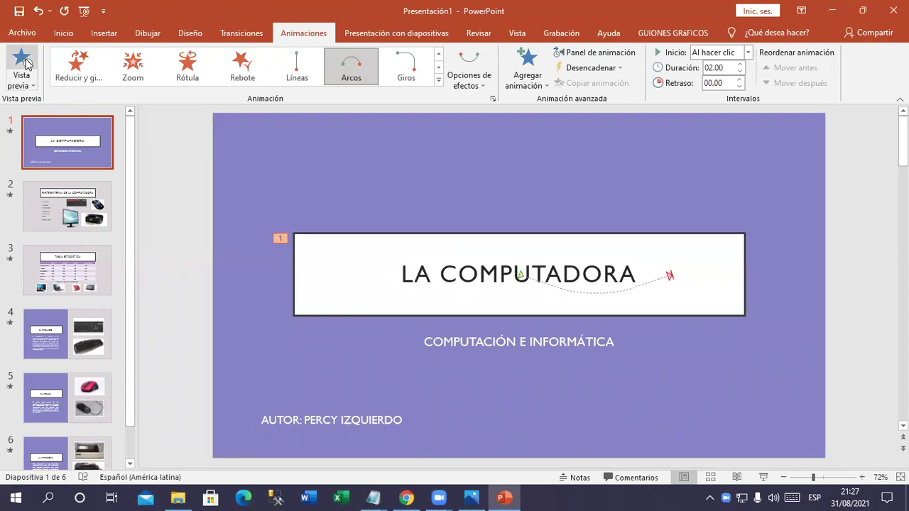
left_click(439, 79)
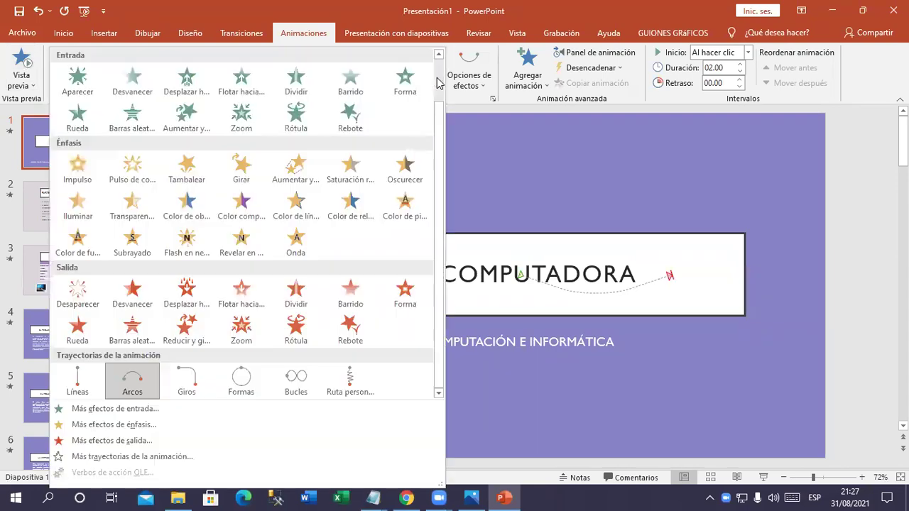
left_click(351, 387)
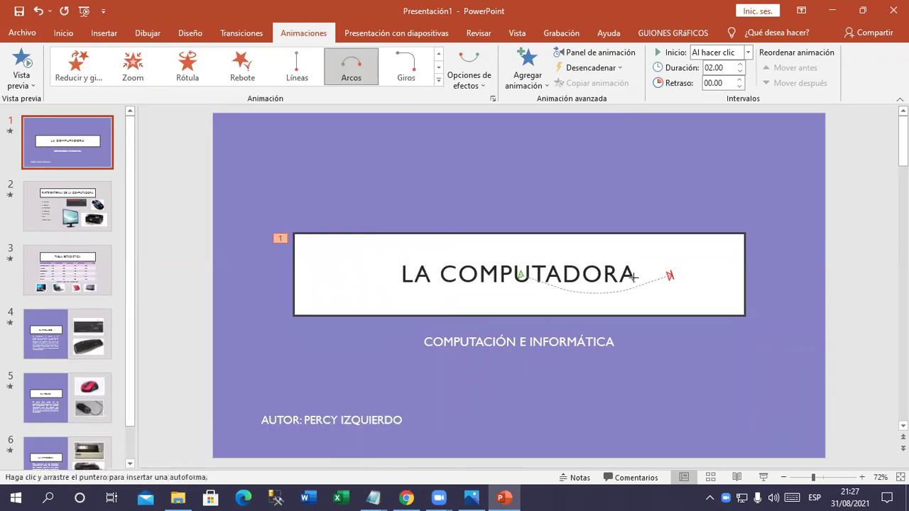
left_click(531, 273)
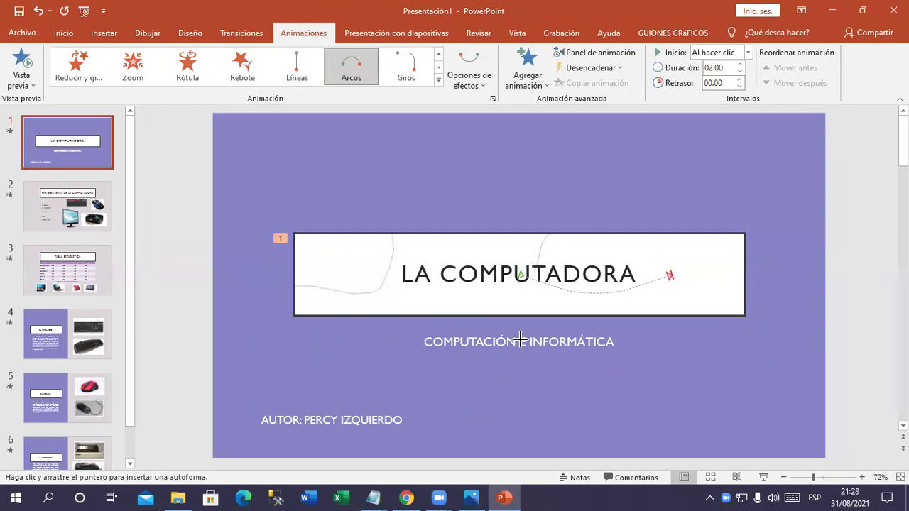
left_click(675, 168)
double_click(677, 169)
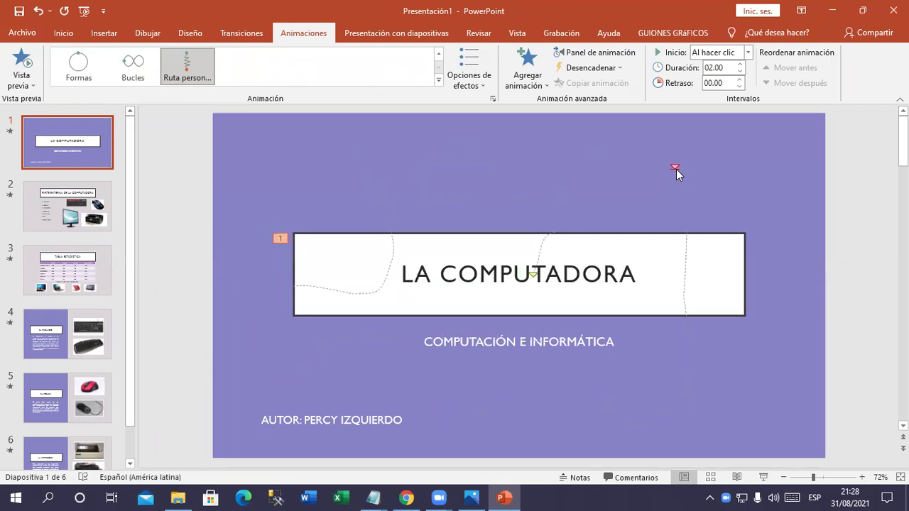
Play the title's custom path animation in the slide show, then return to editing.
key("F5")
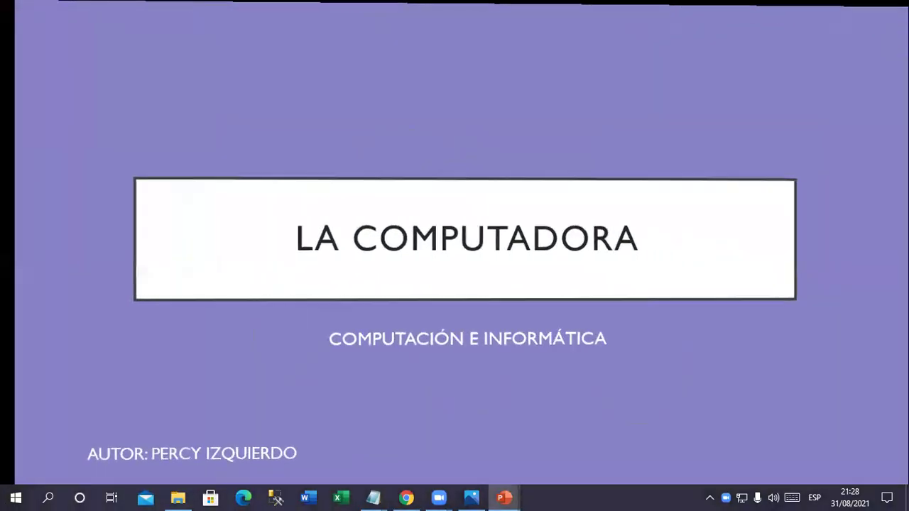
left_click(730, 342)
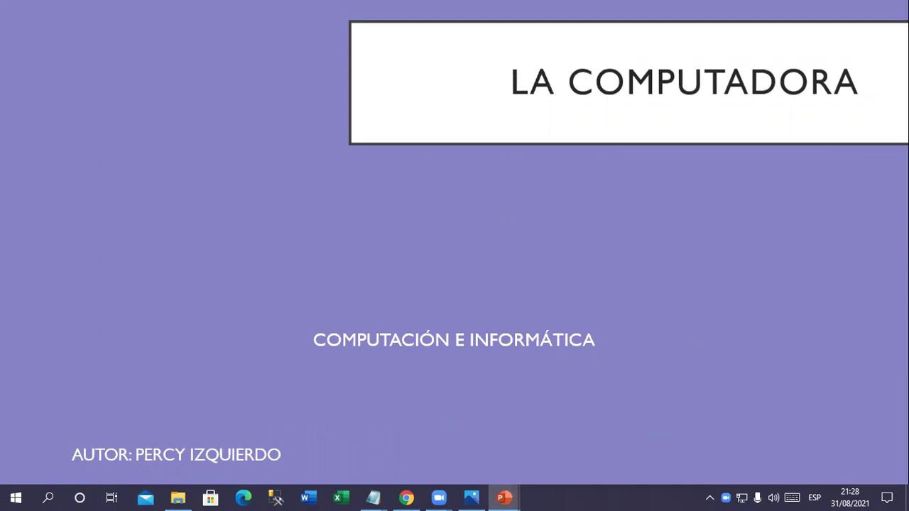
key("Escape")
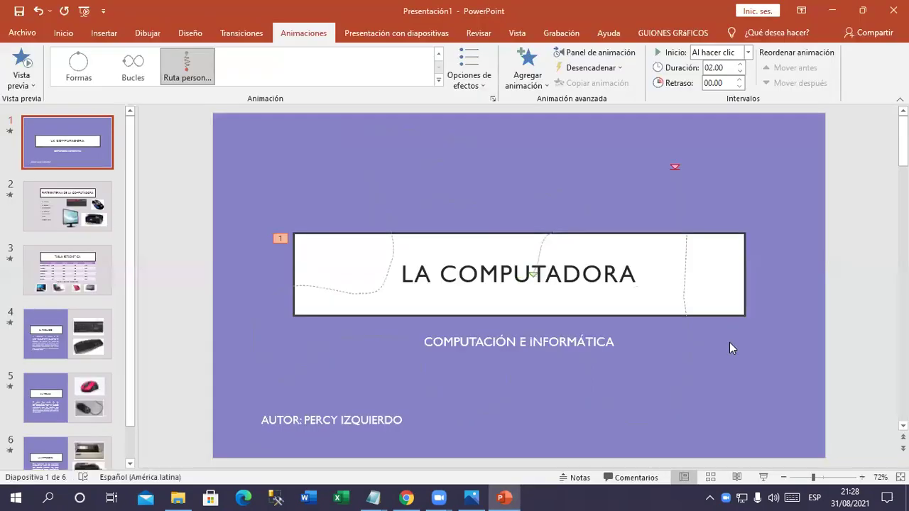
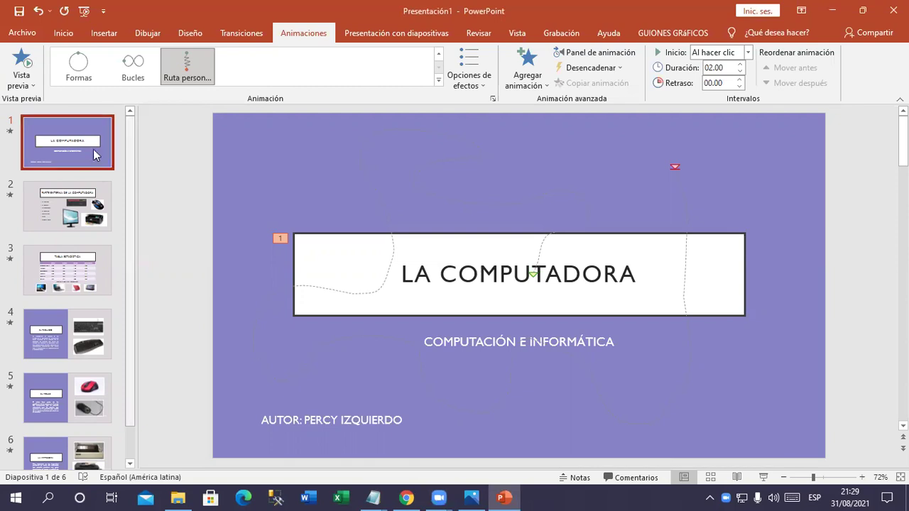
Animate slide 1: title with Zoom, subtitle 'COMPUTACIÓN E INFORMÁTICA' with Dividir, author line with Desplazar hacia arriba.
left_click(481, 274)
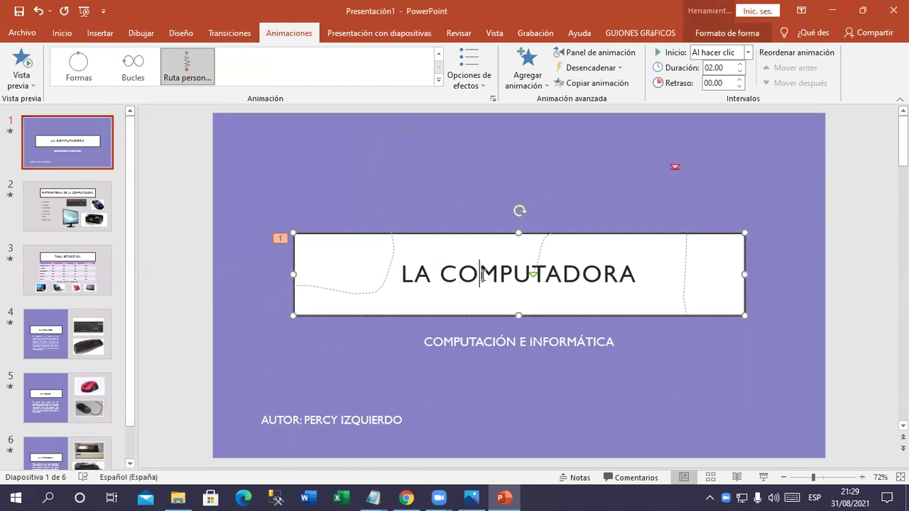
left_click(437, 78)
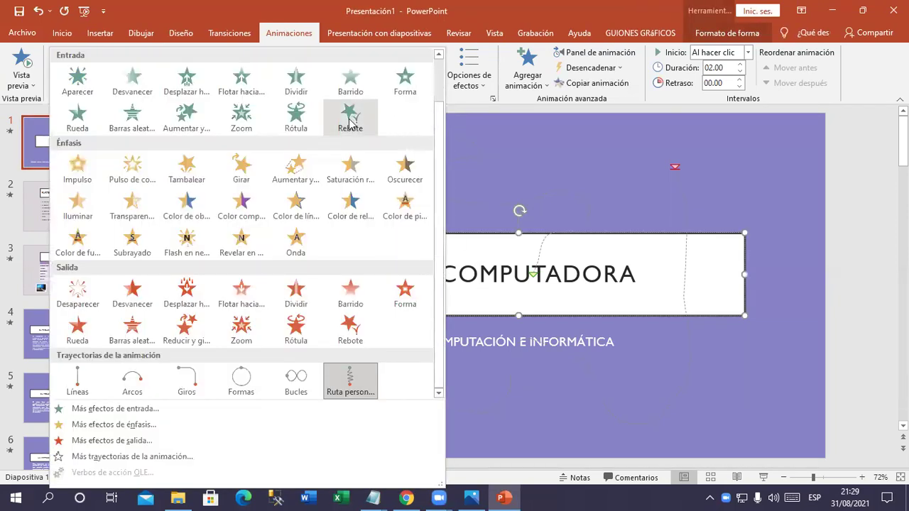
left_click(252, 122)
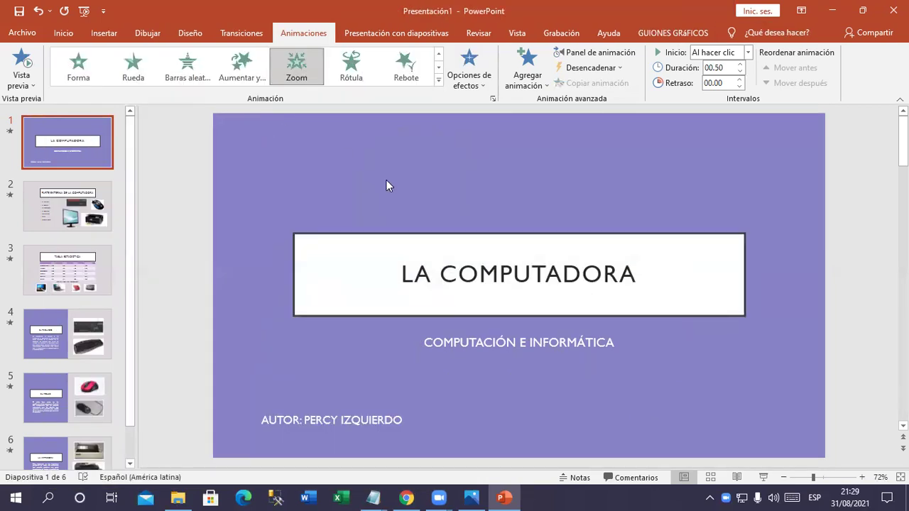
left_click(522, 346)
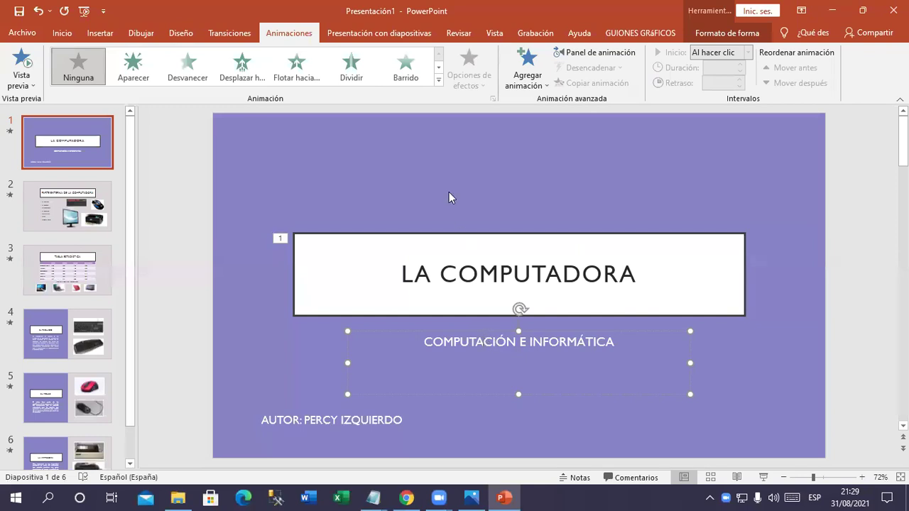
left_click(346, 71)
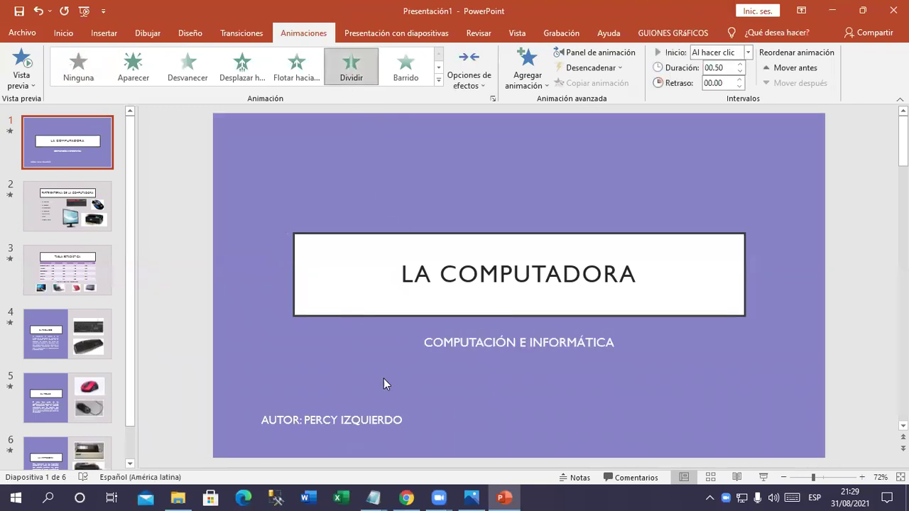
left_click(360, 417)
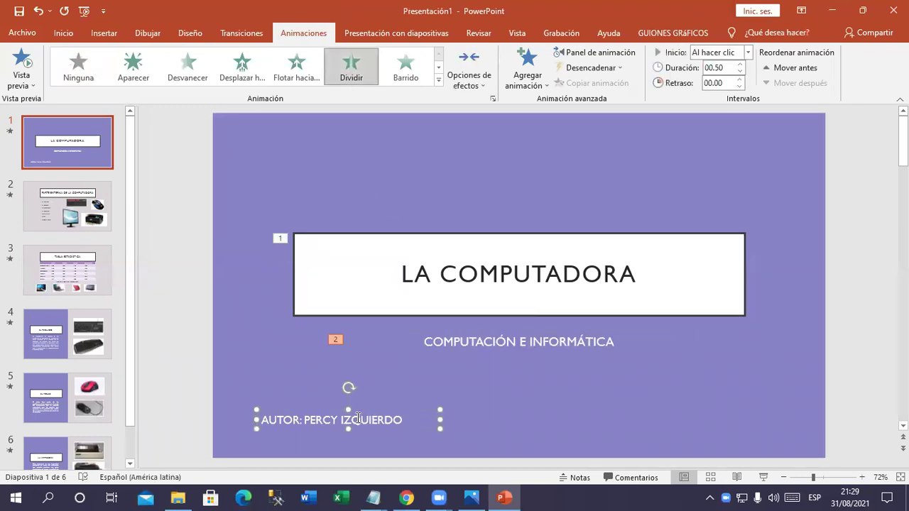
left_click(240, 71)
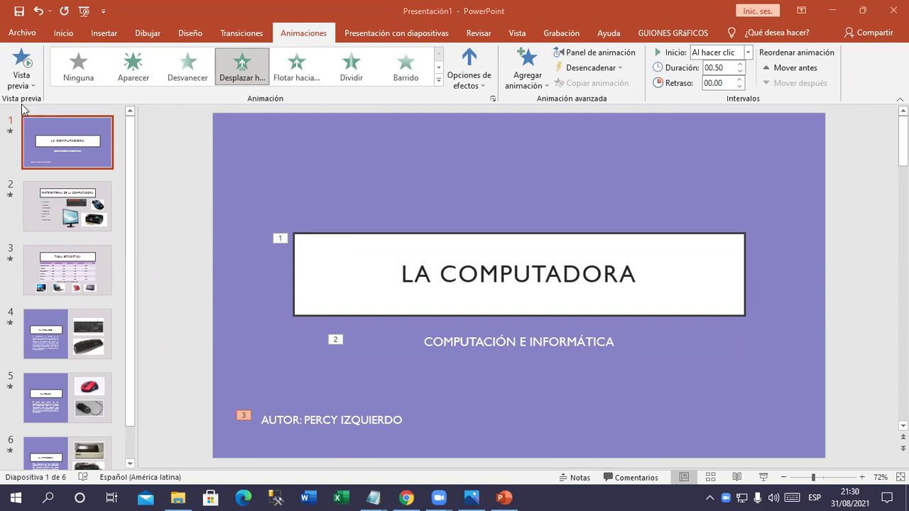
left_click(24, 62)
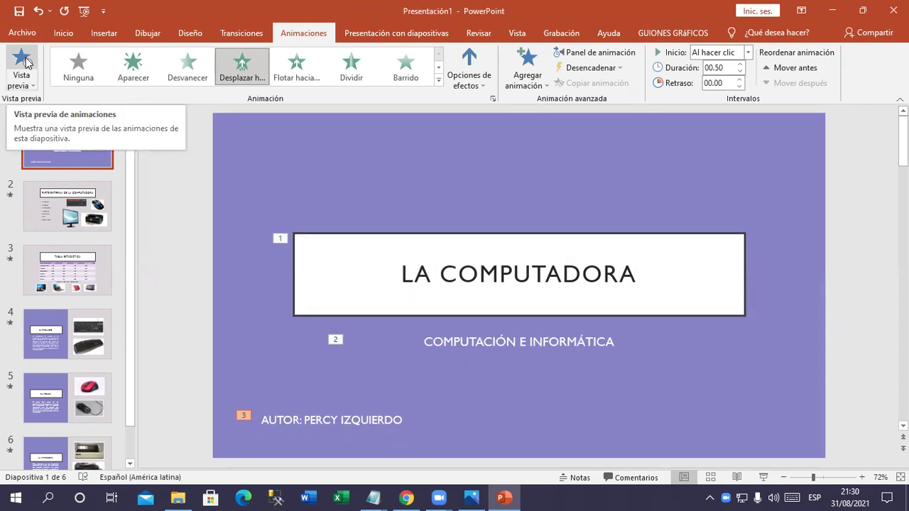
key("F5")
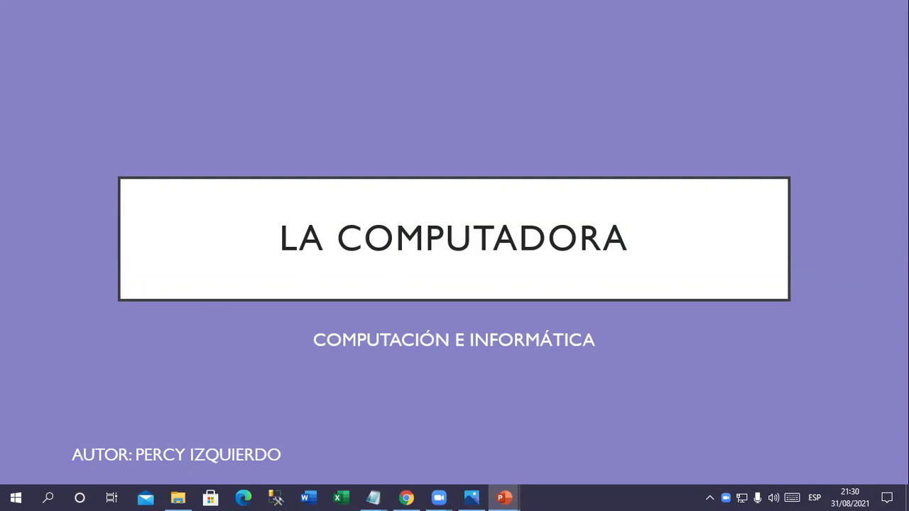
key("Escape")
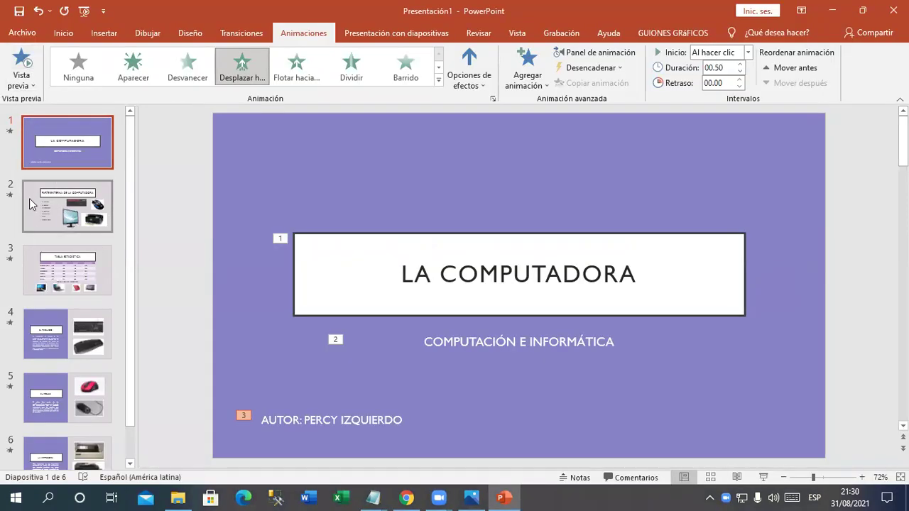
On slide 2, look over the list and pictures, then give the title a Zoom entrance.
left_click(64, 224)
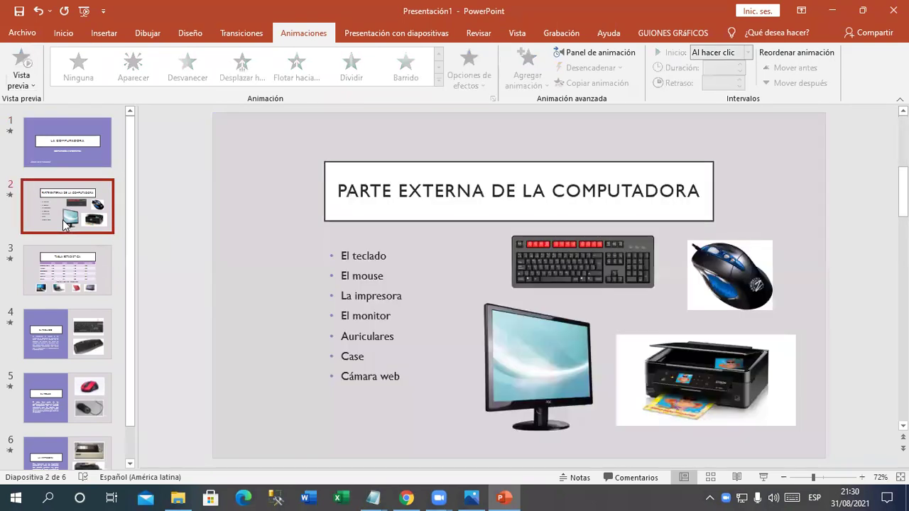
left_click(455, 204)
left_click(391, 283)
left_click(581, 279)
left_click(533, 339)
left_click(666, 389)
left_click(741, 284)
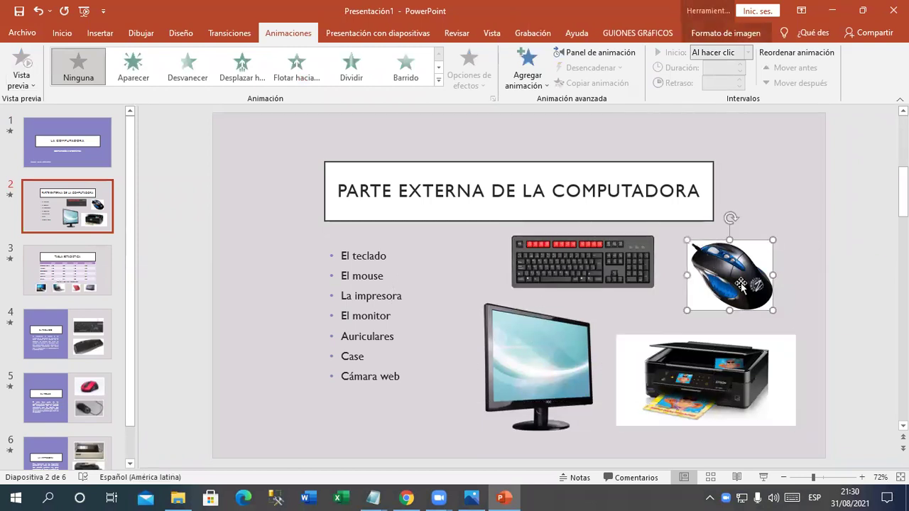
left_click(384, 192)
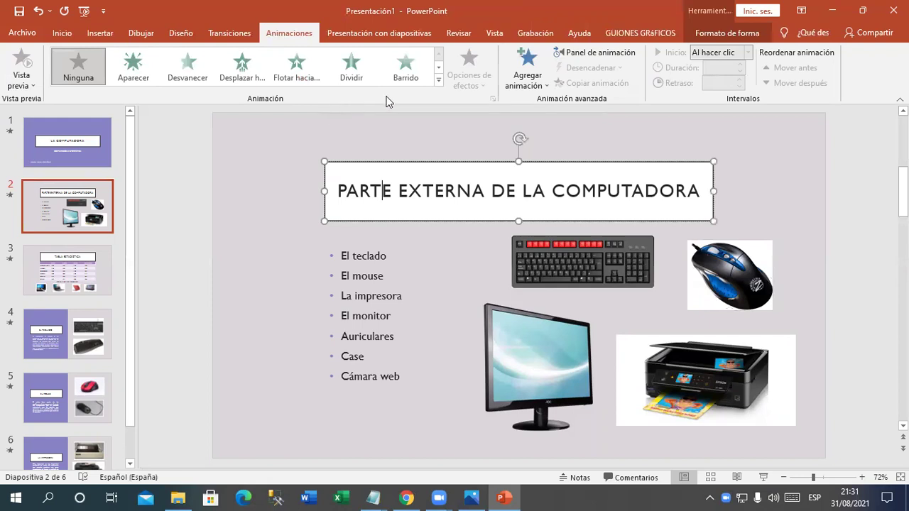
left_click(439, 82)
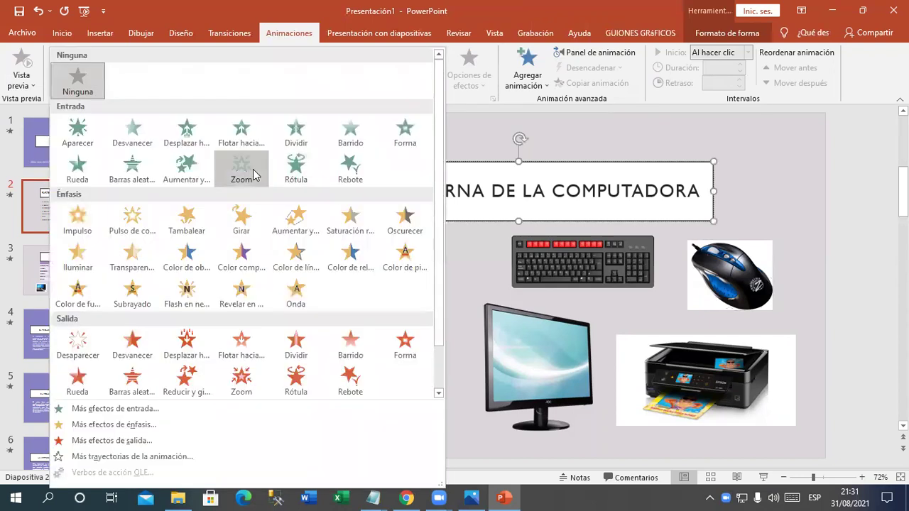
left_click(253, 170)
Give slide 2's bulleted list an Aumentar y girar entrance.
left_click(351, 253)
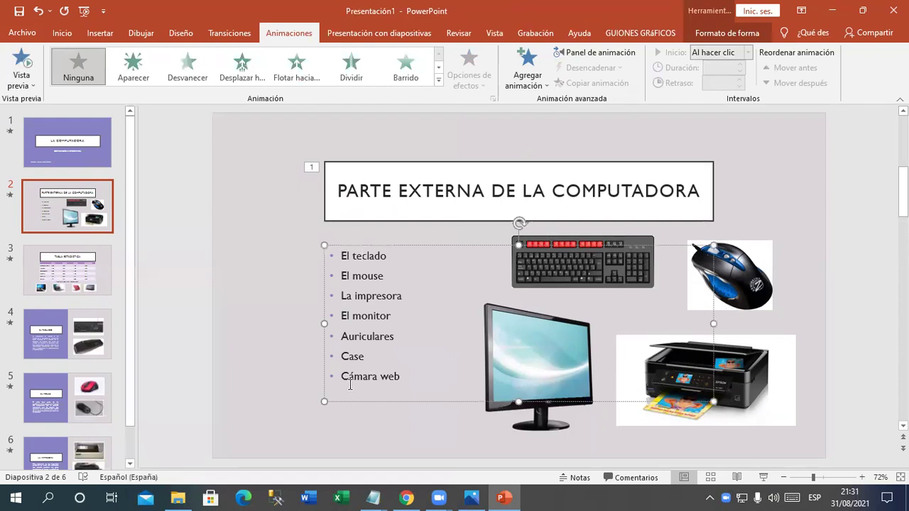
left_click(439, 80)
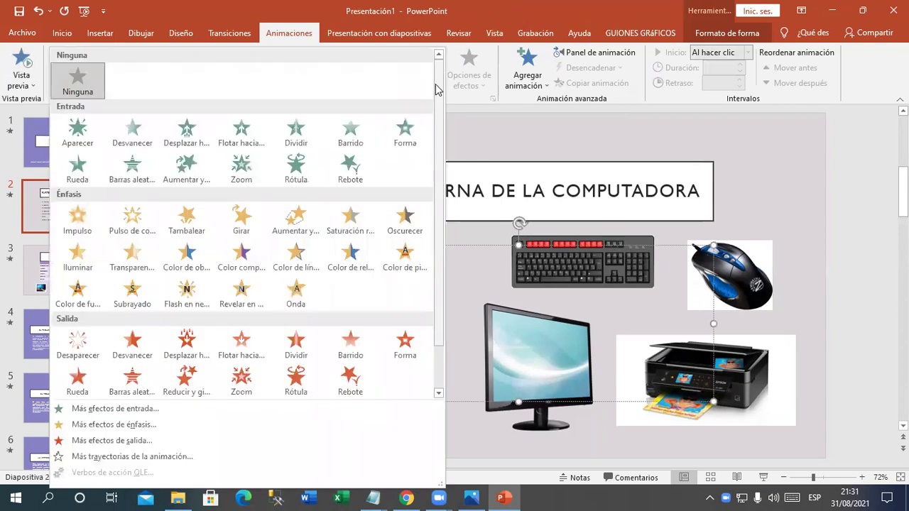
left_click(188, 174)
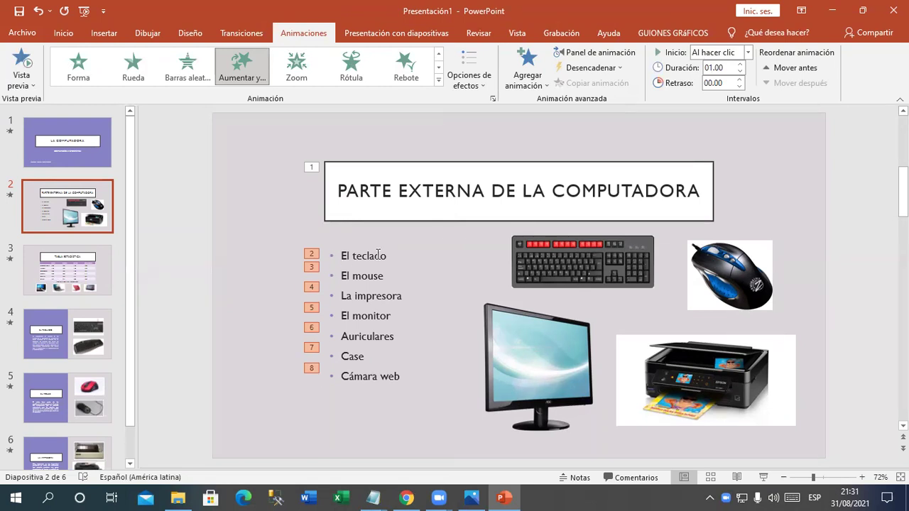
left_click(378, 254)
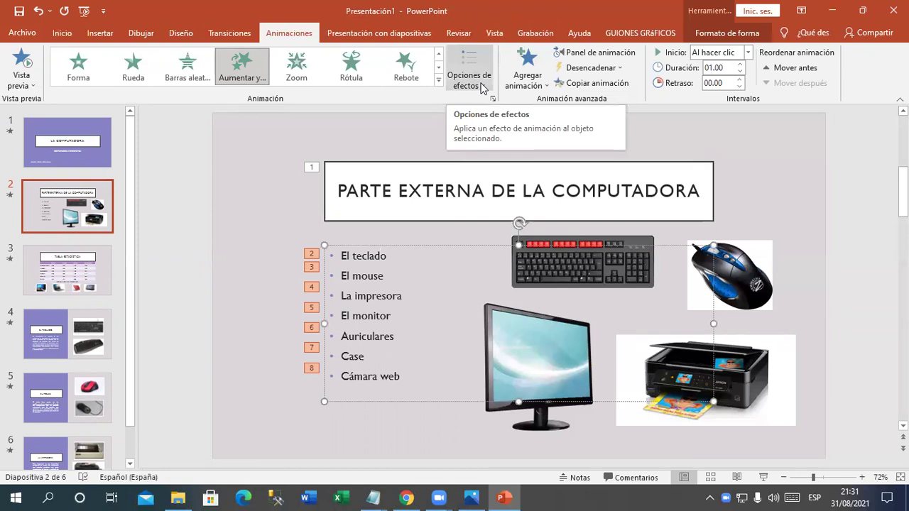
Set the list animation's sequence to Como un objeto and preview slide 2's animations.
left_click(483, 87)
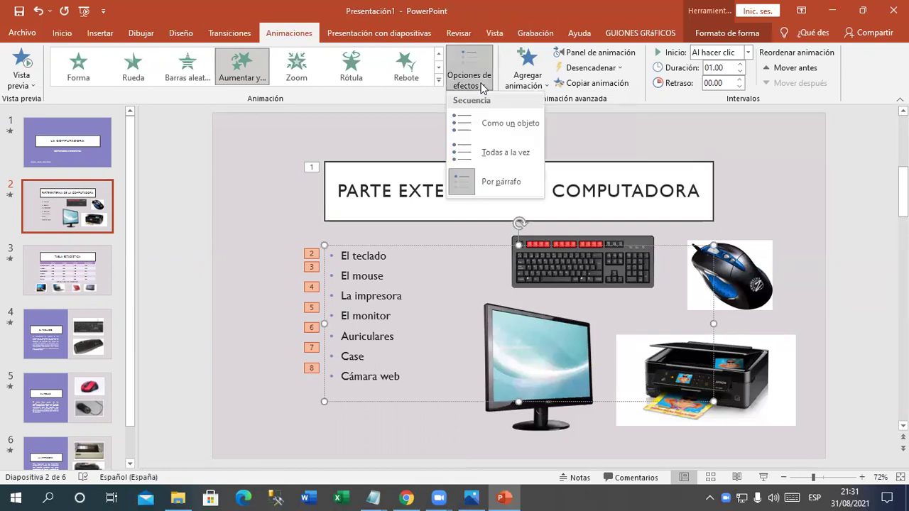
left_click(514, 160)
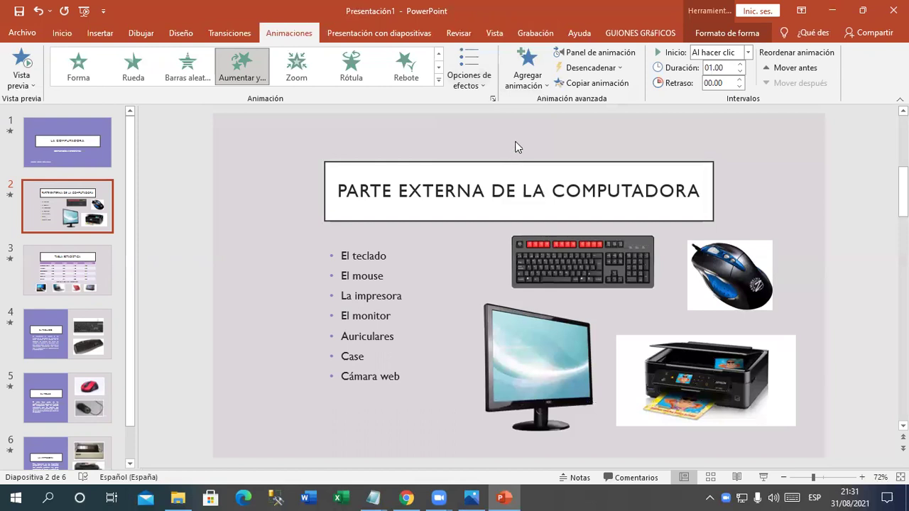
left_click(469, 74)
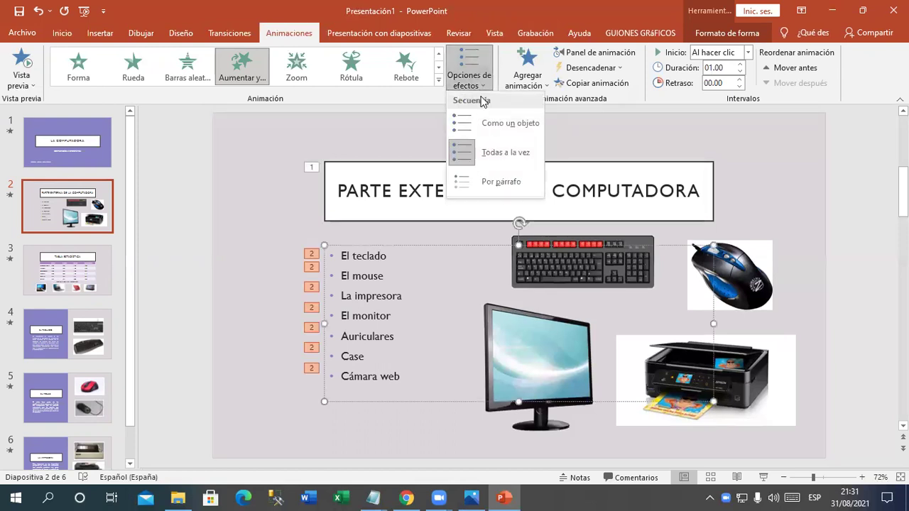
left_click(511, 127)
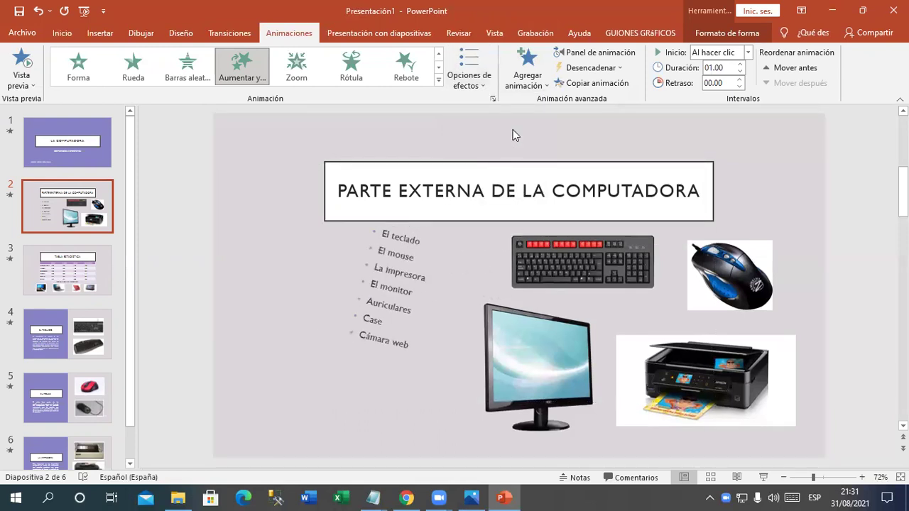
left_click(486, 81)
left_click(511, 147)
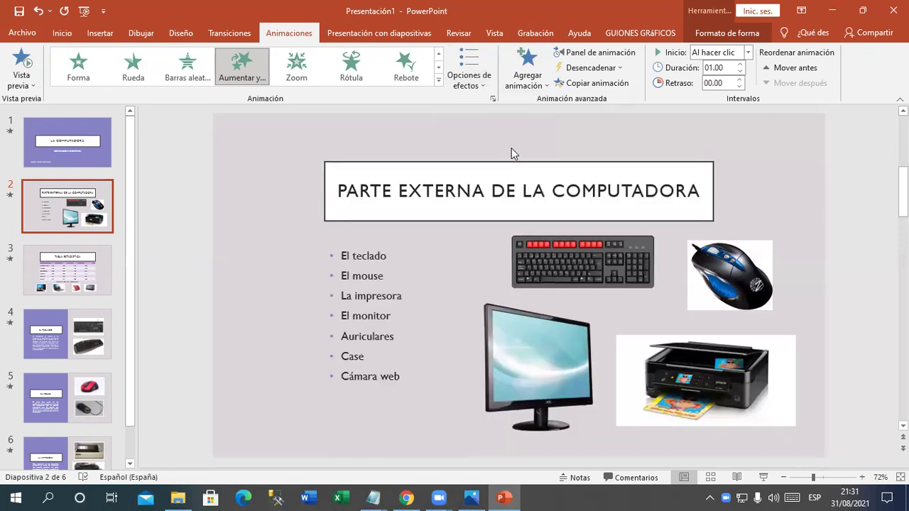
left_click(20, 61)
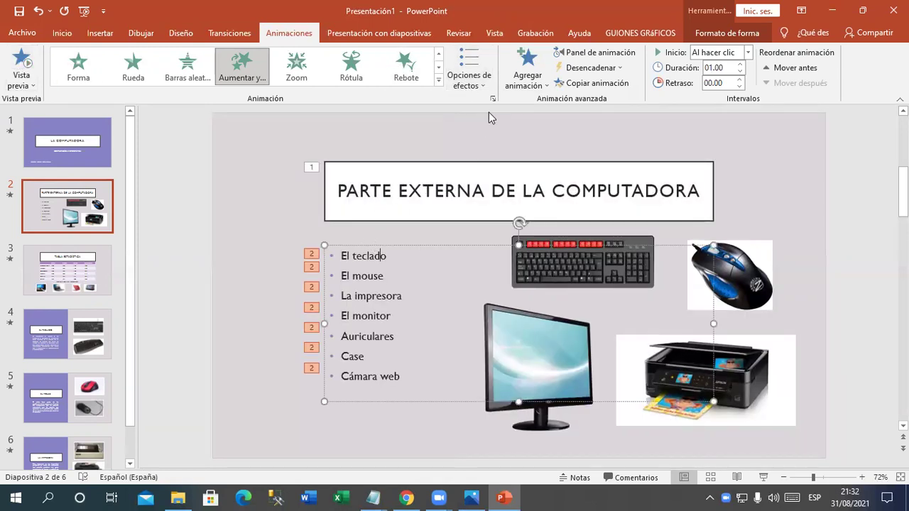
left_click(470, 78)
left_click(518, 125)
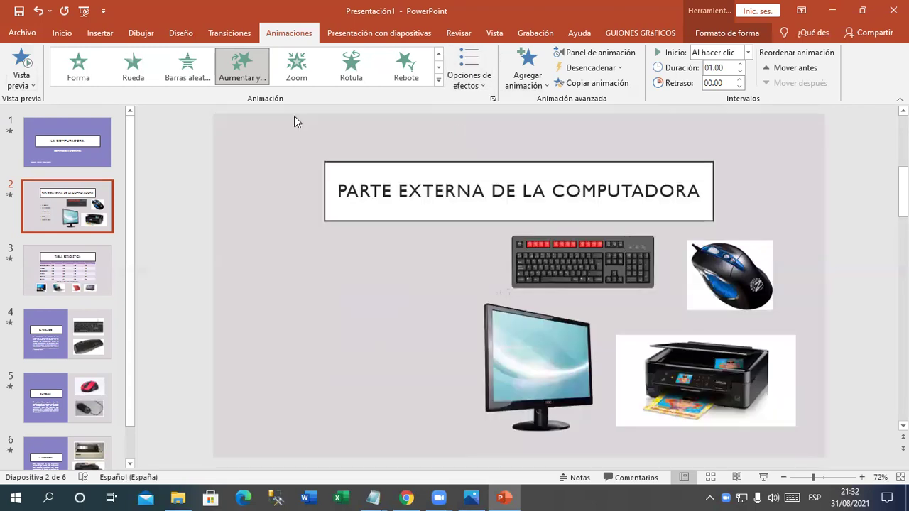
left_click(9, 76)
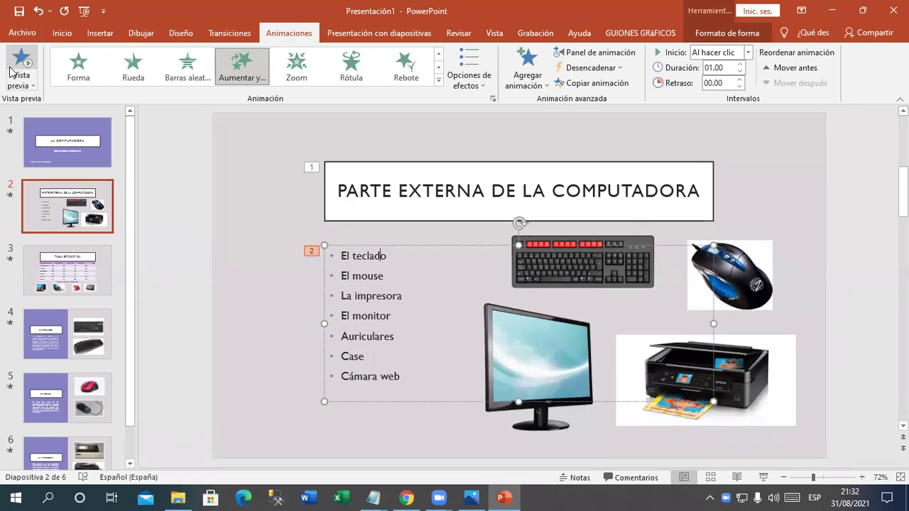
Animate keyboard (Desplazar hacia arriba), monitor (Dividir), mouse (Rebote) and printer (Aumentar y girar), then preview.
left_click(628, 245)
left_click(257, 73)
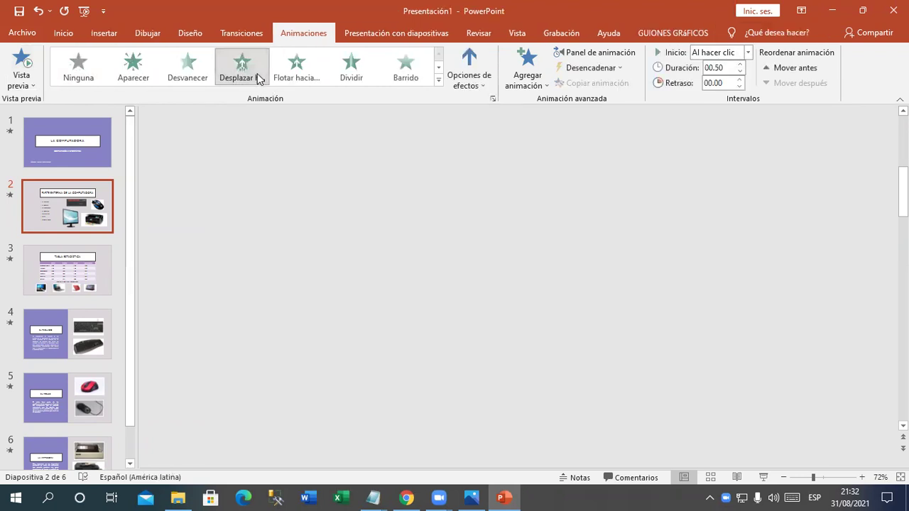
left_click(510, 325)
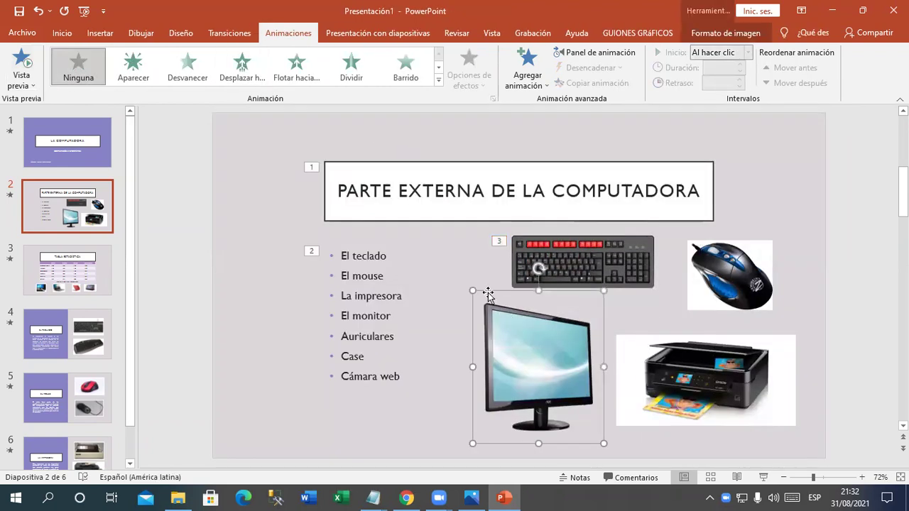
left_click(364, 83)
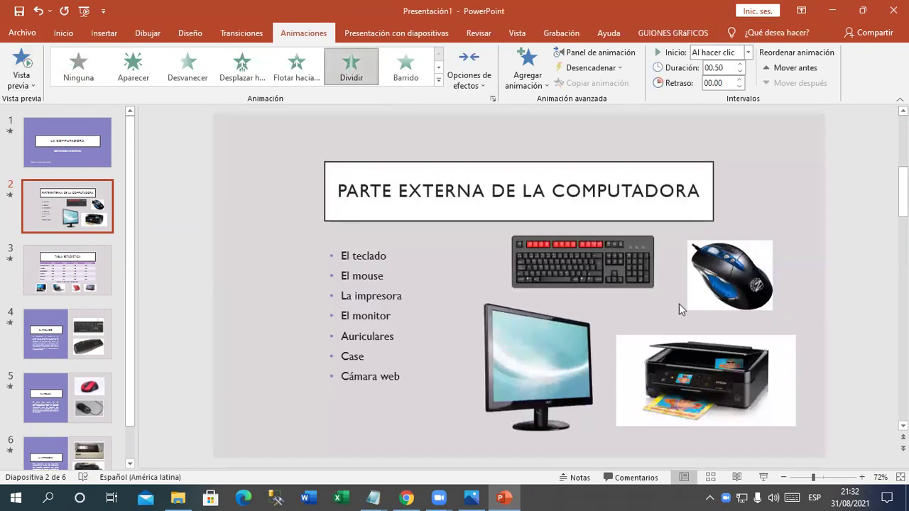
left_click(727, 275)
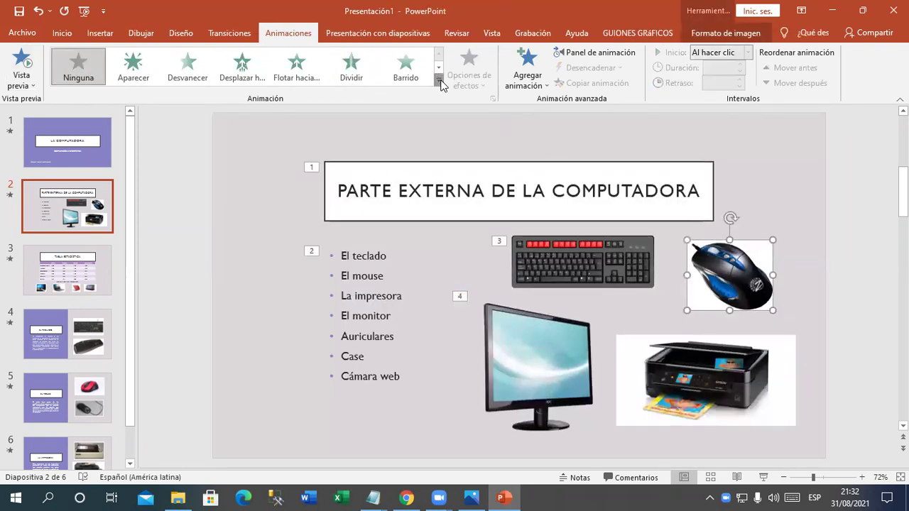
left_click(438, 76)
left_click(351, 167)
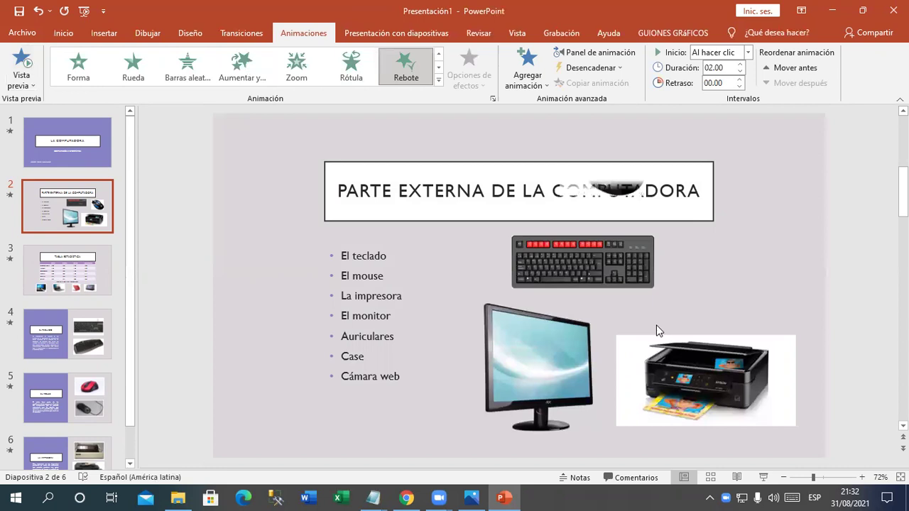
left_click(702, 362)
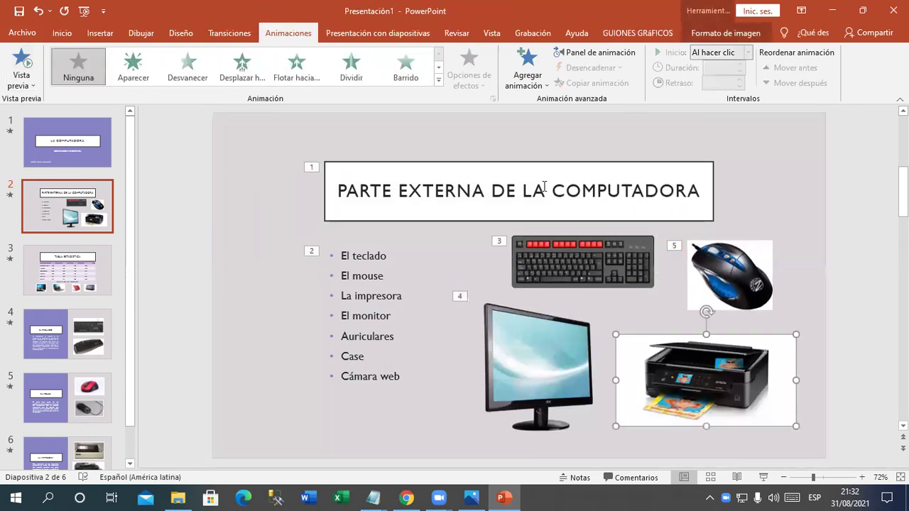
left_click(438, 80)
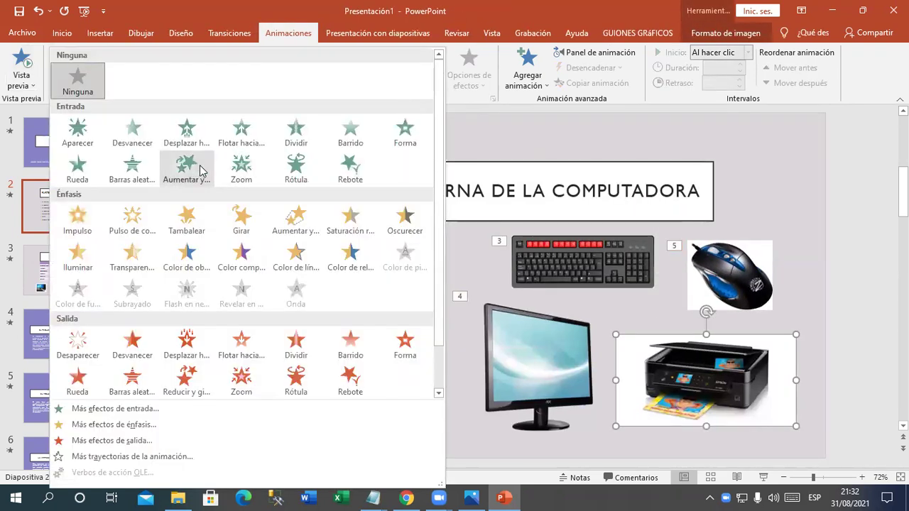
left_click(202, 167)
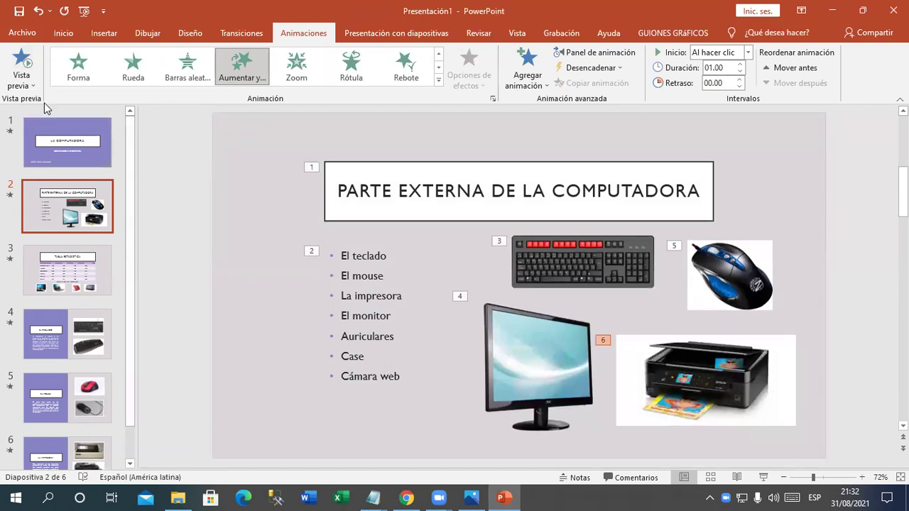
left_click(29, 66)
Run the slideshow from slide 1 to slide 3, 'TABLA ESTADÍSTICA', then exit back to editing.
key("F5")
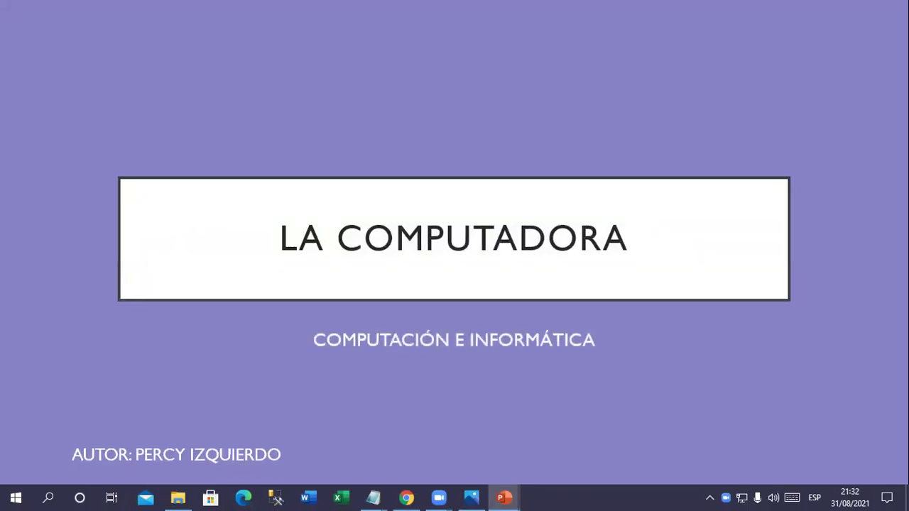
key("Right")
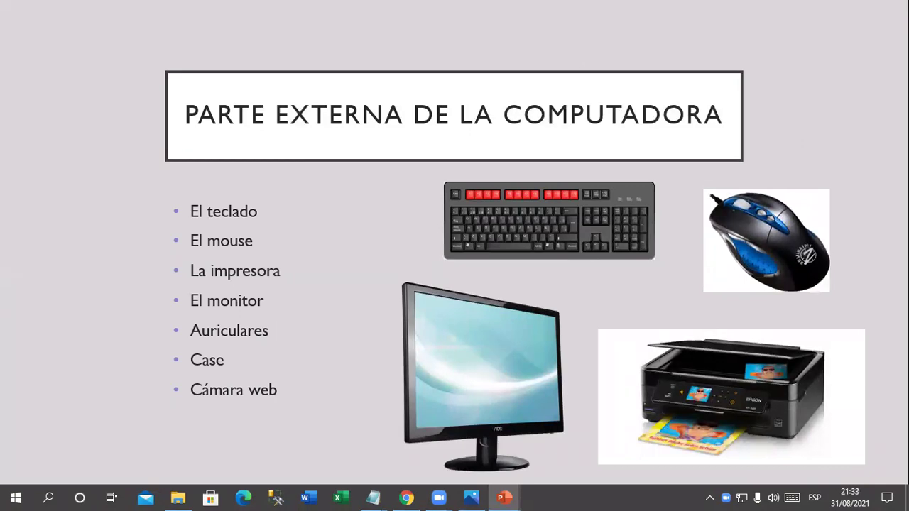
key("Right")
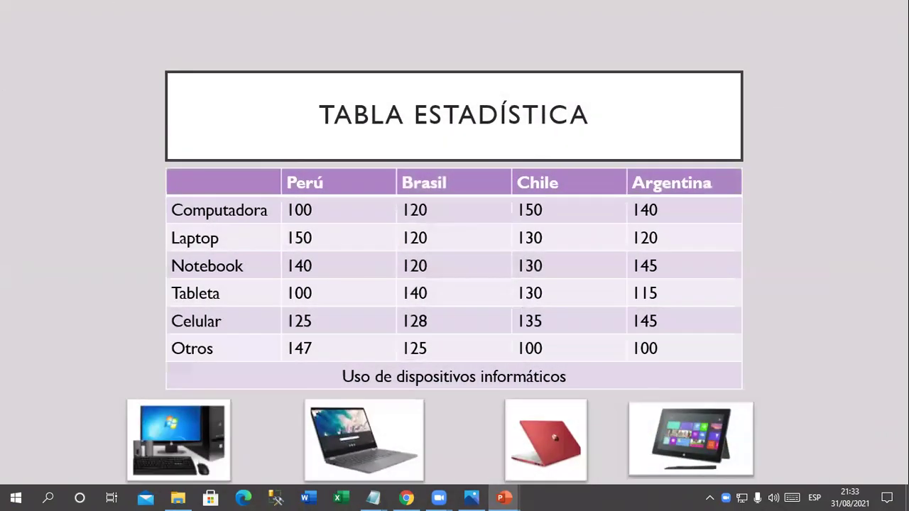
key("Escape")
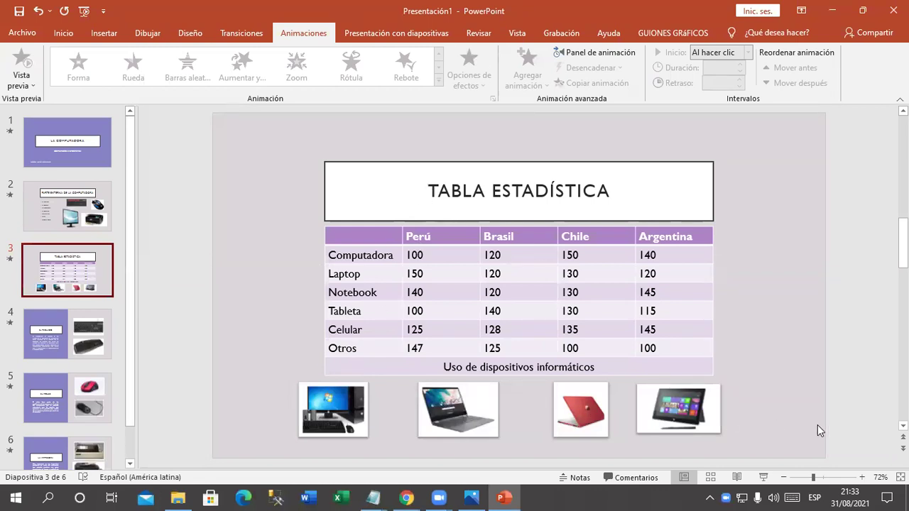
Give slide 3's title a Desplazar hacia arriba entrance and the statistics table a Dividir entrance.
left_click(441, 191)
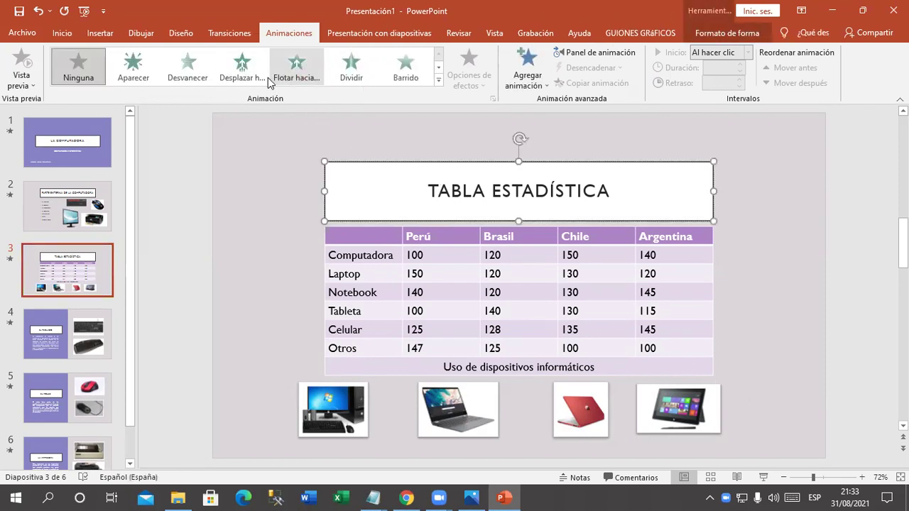
left_click(242, 71)
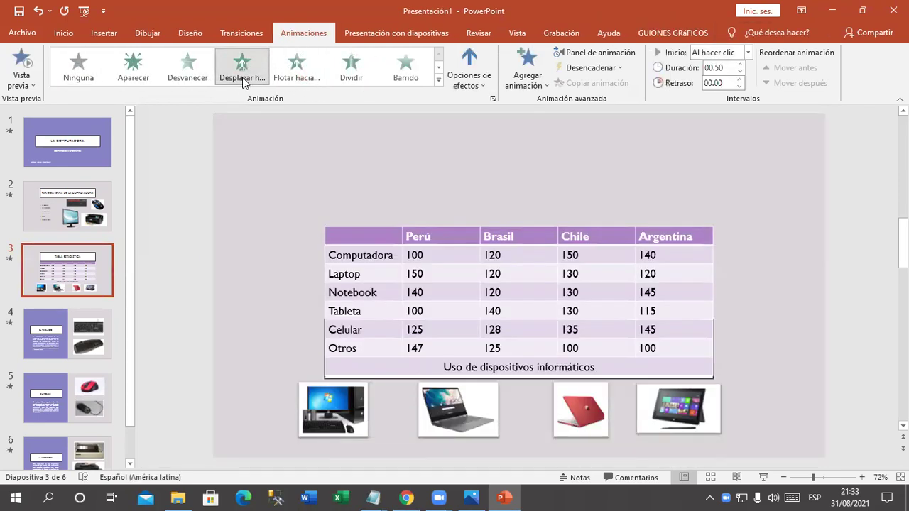
left_click(427, 245)
left_click(350, 83)
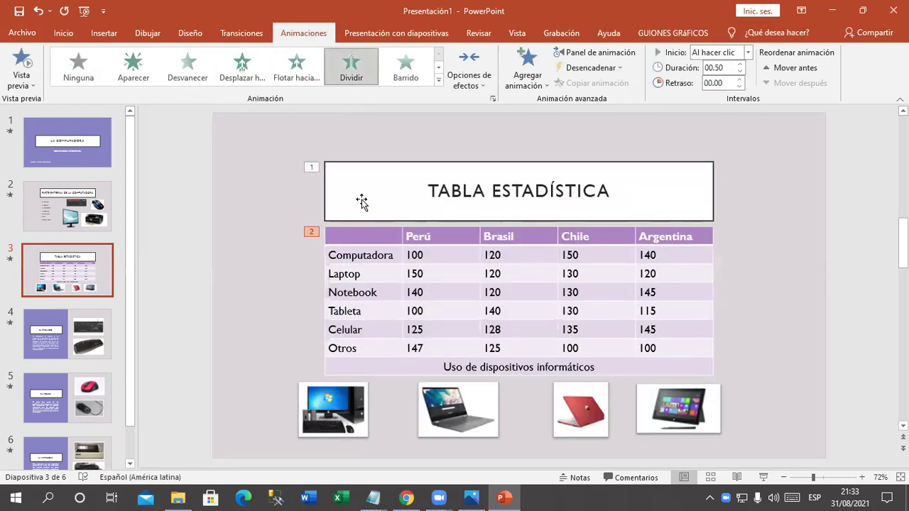
left_click(349, 405)
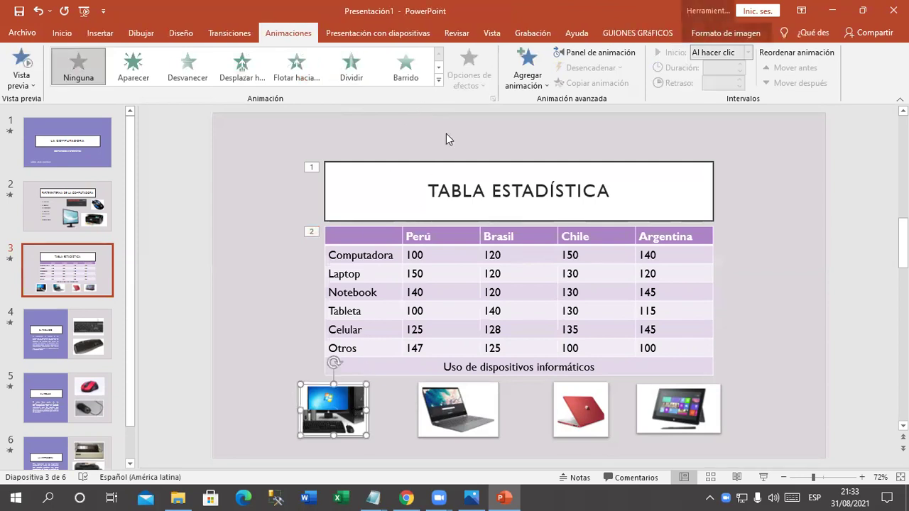
Give the desktop computer and grey laptop pictures Centrifugado entrances.
left_click(439, 83)
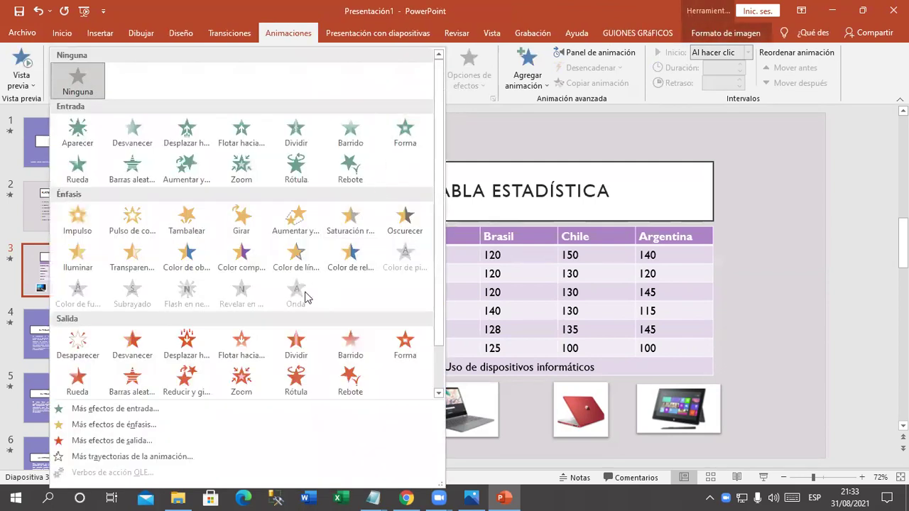
left_click(151, 410)
left_click(500, 342)
left_click(487, 303)
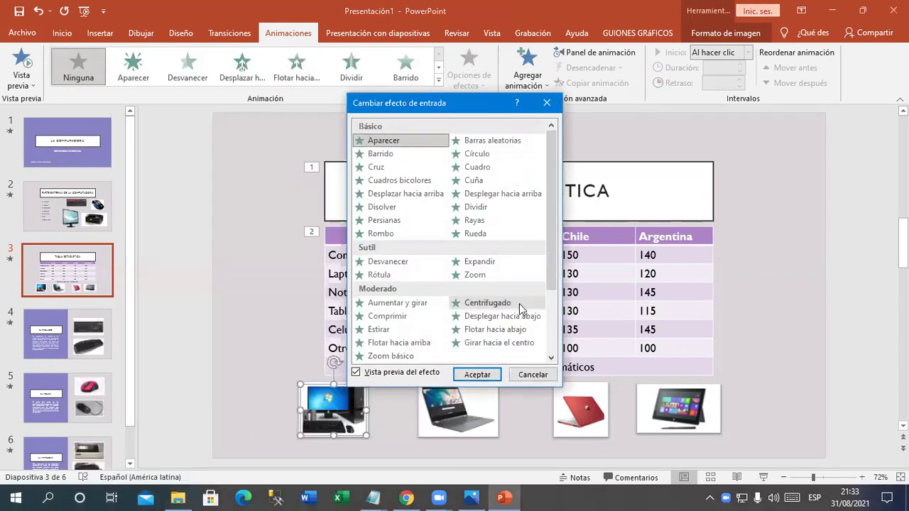
left_click(477, 375)
left_click(460, 398)
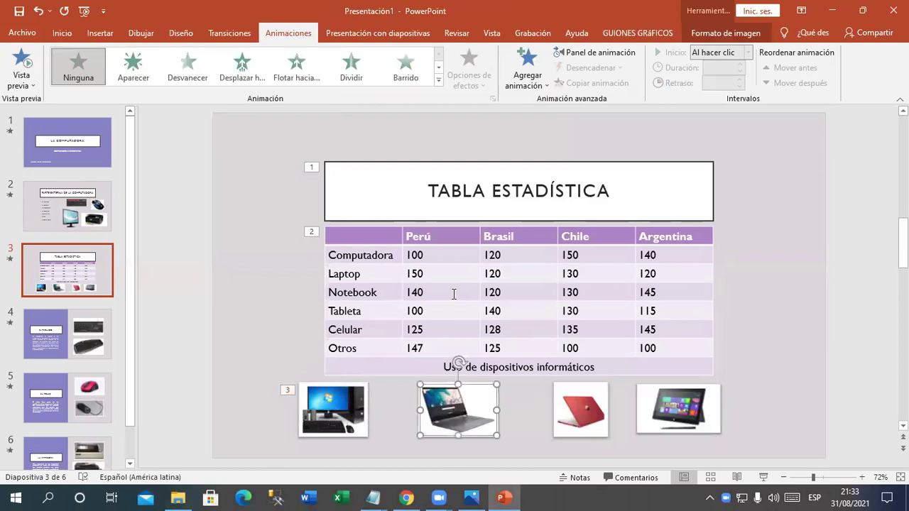
left_click(439, 82)
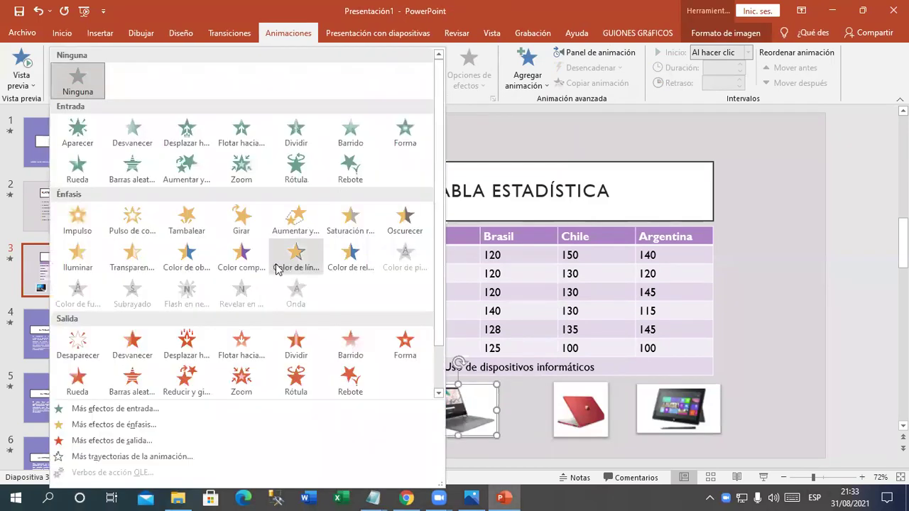
left_click(135, 417)
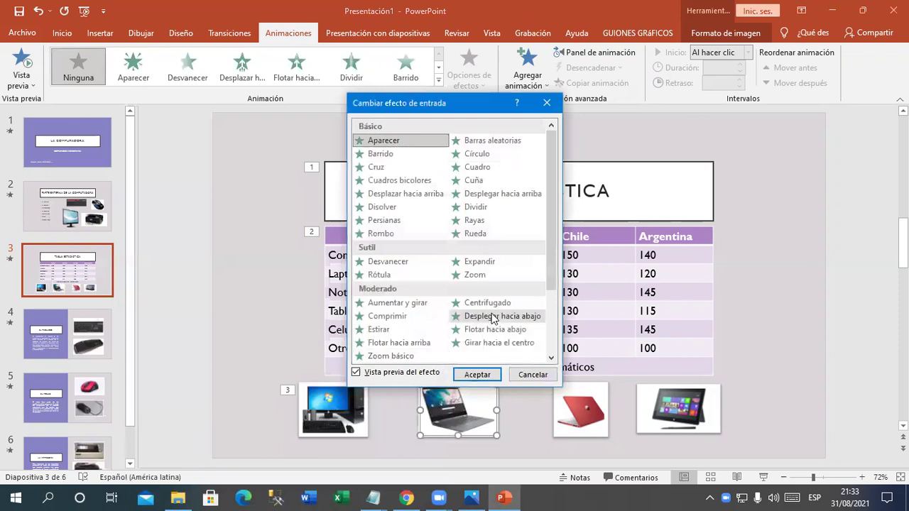
left_click(490, 302)
left_click(492, 374)
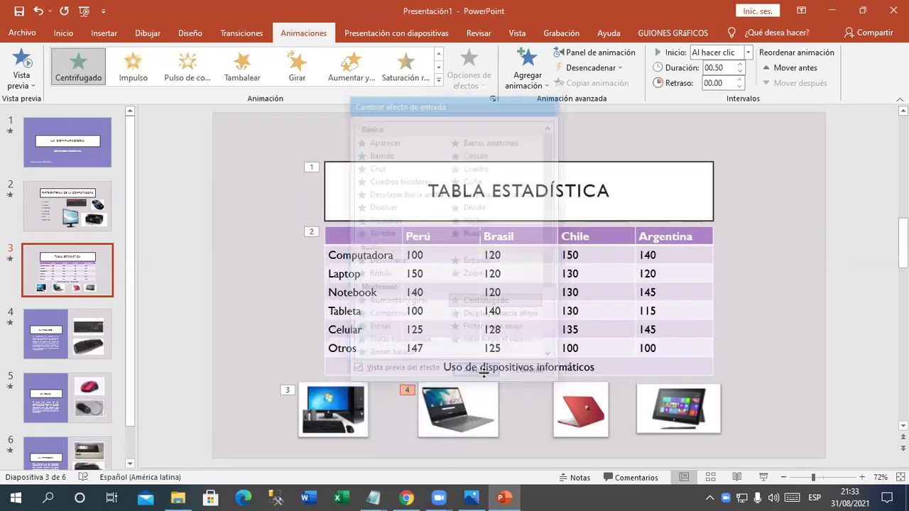
Slightly enlarge the red laptop, then give it and the tablet Centrifugado entrances.
left_click(601, 409)
mouse_move(555, 435)
left_mouse_down()
mouse_move(550, 441)
mouse_move(578, 435)
left_mouse_up()
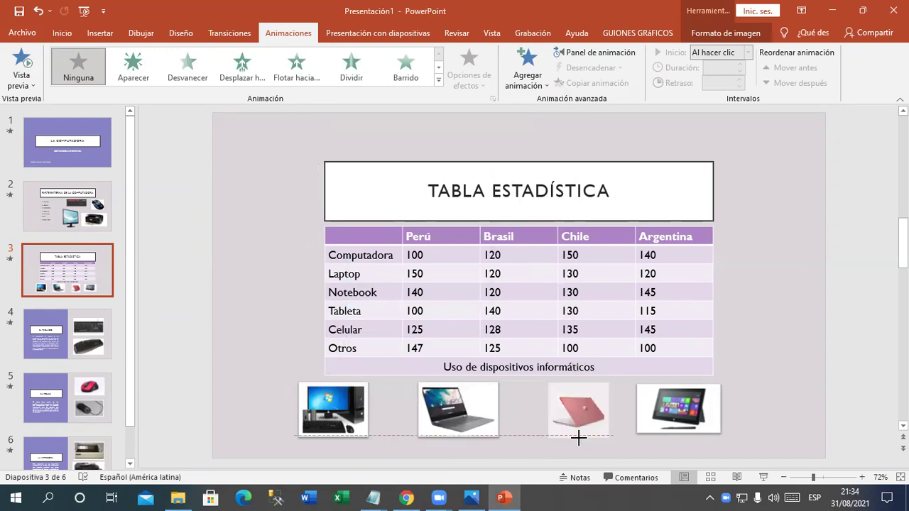
left_click(439, 80)
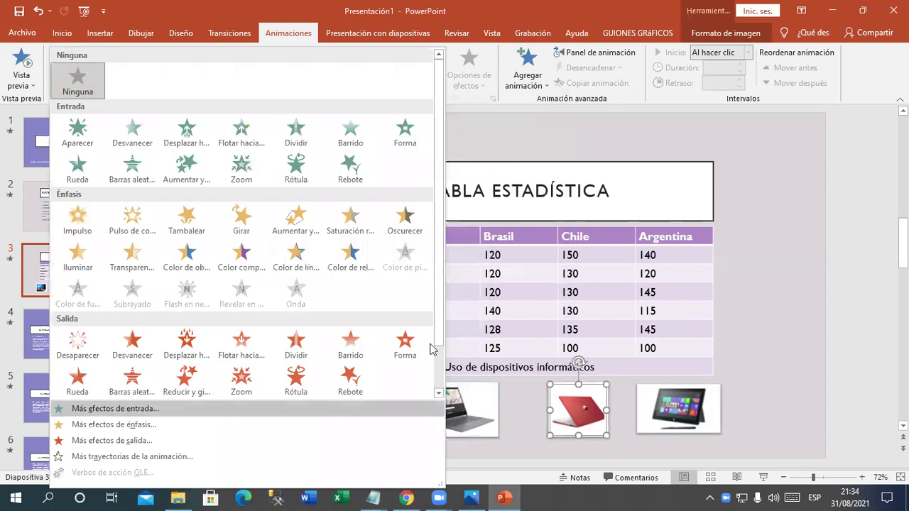
left_click(431, 408)
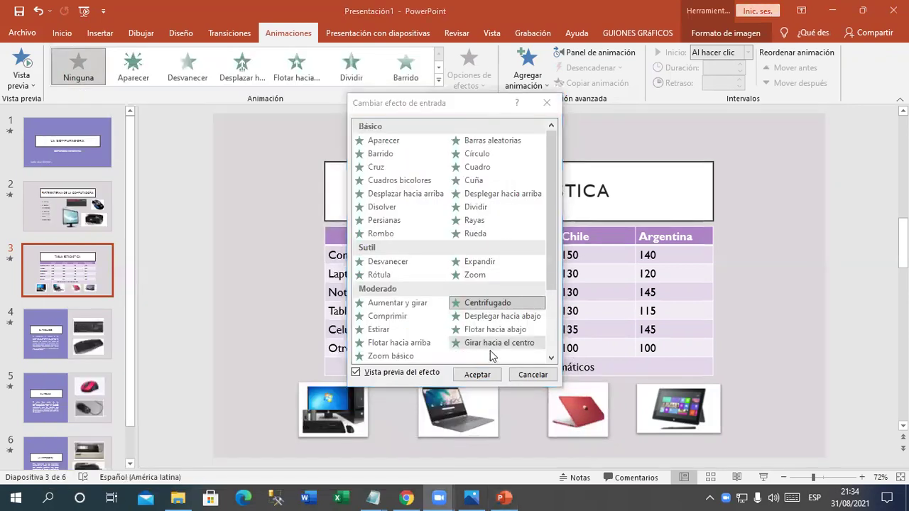
left_click(478, 375)
left_click(686, 409)
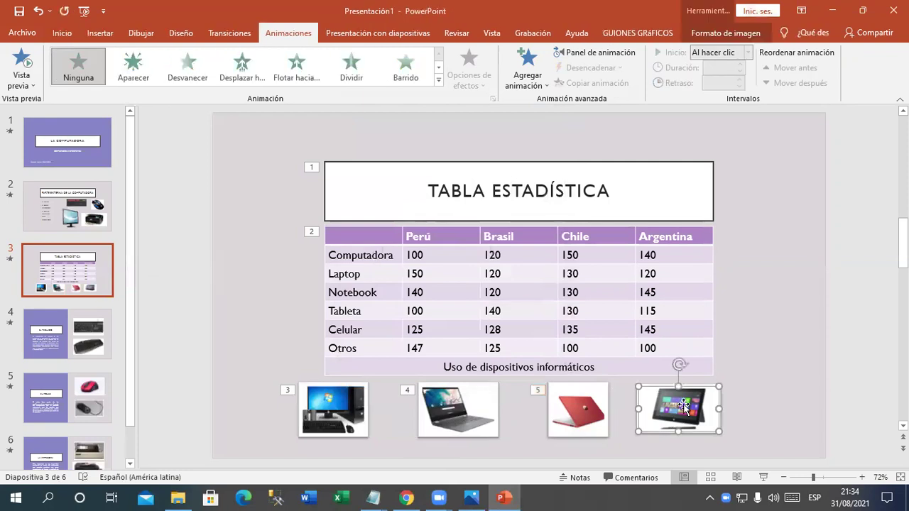
key("Escape")
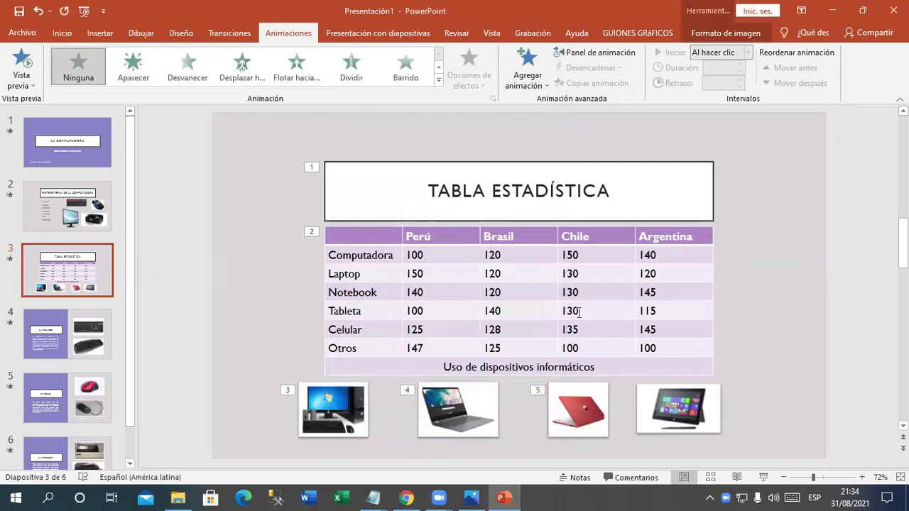
left_click(675, 408)
left_click(438, 80)
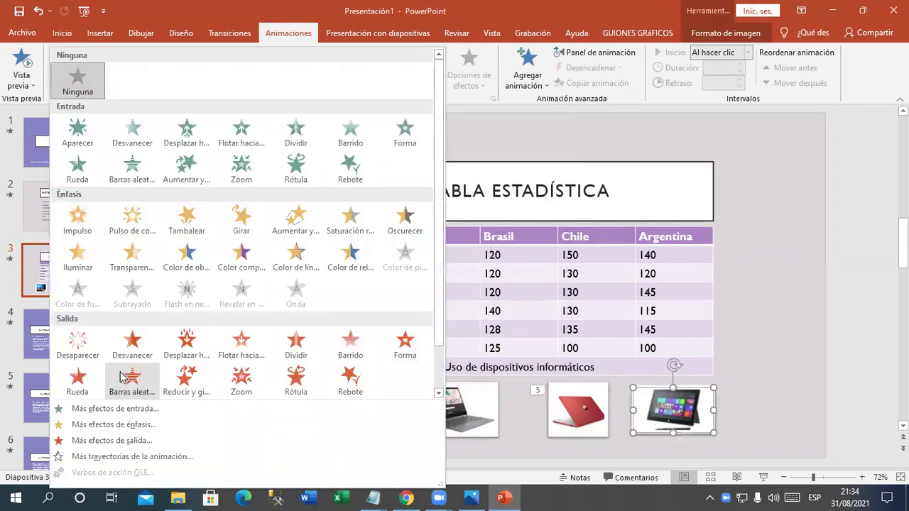
left_click(103, 410)
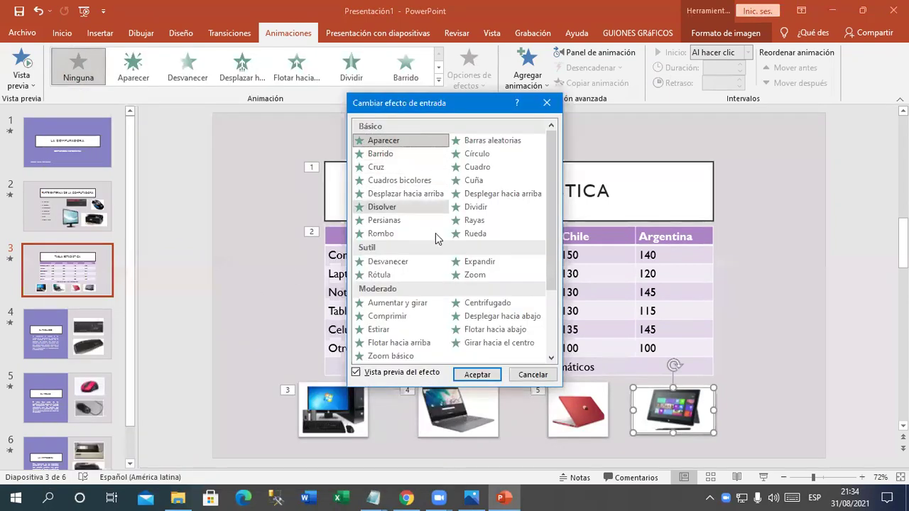
left_click(501, 303)
left_click(477, 374)
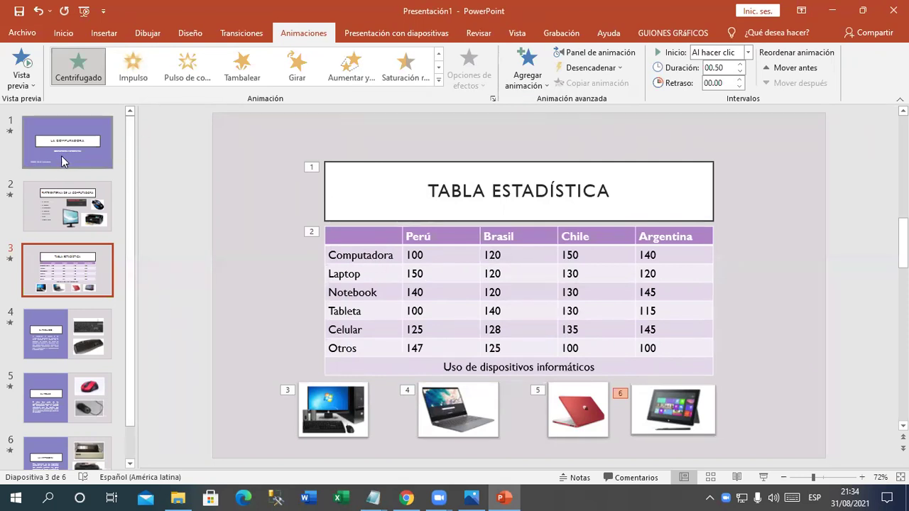
Check slides 2 and 3 in the slide pane, ending on slide 4, 'EL TECLADO'.
left_click(58, 188)
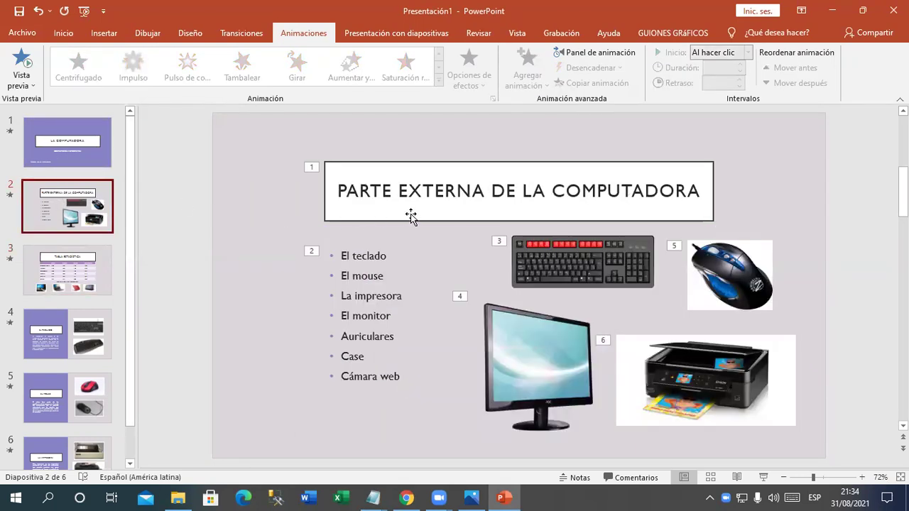
left_click(62, 251)
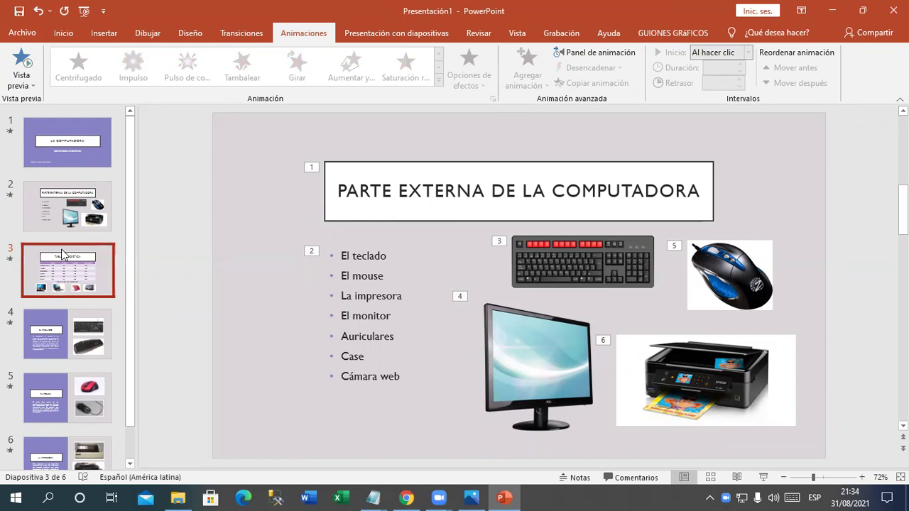
left_click(103, 341)
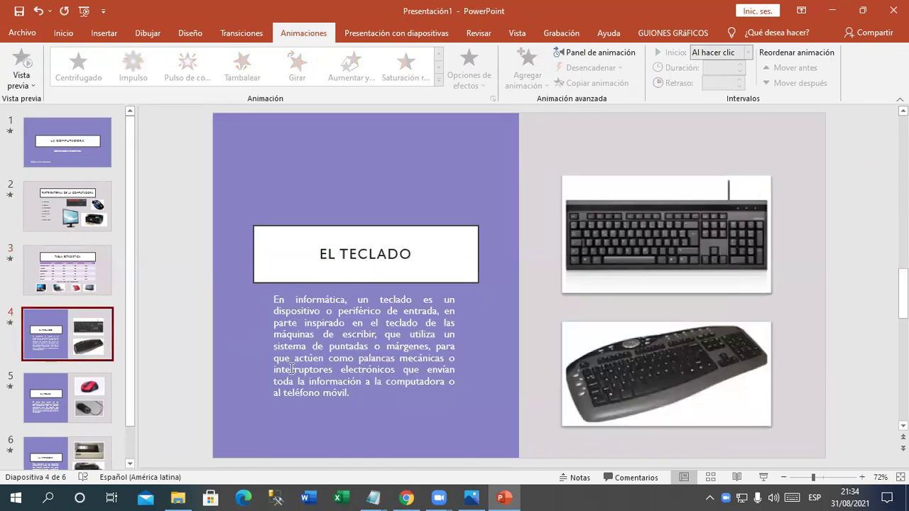
left_click(71, 213)
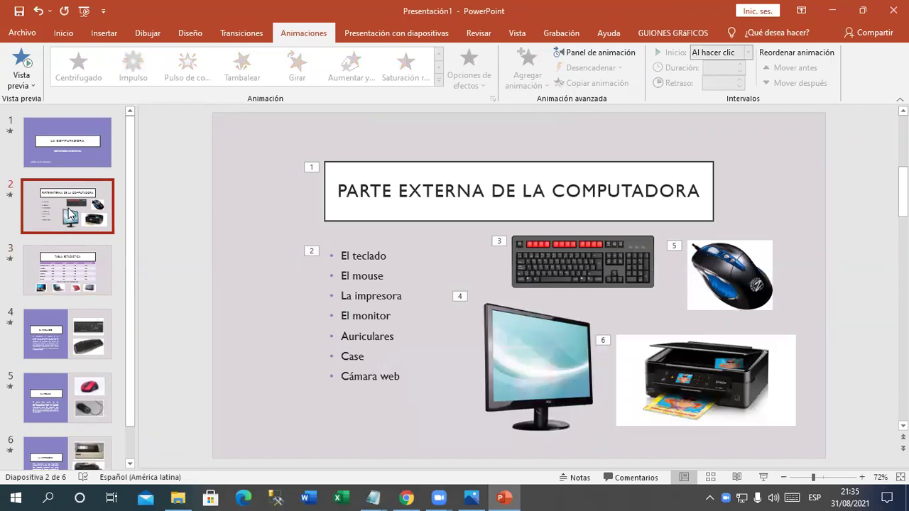
left_click(69, 280)
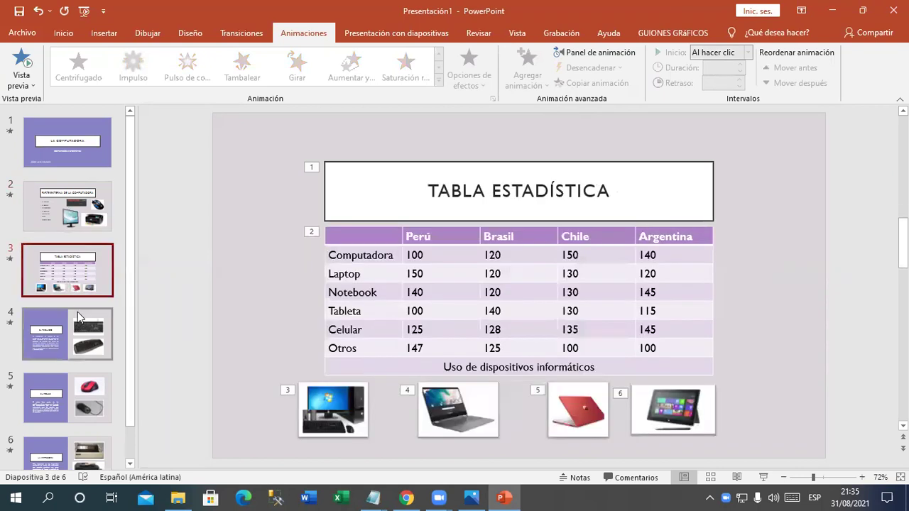
left_click(81, 339)
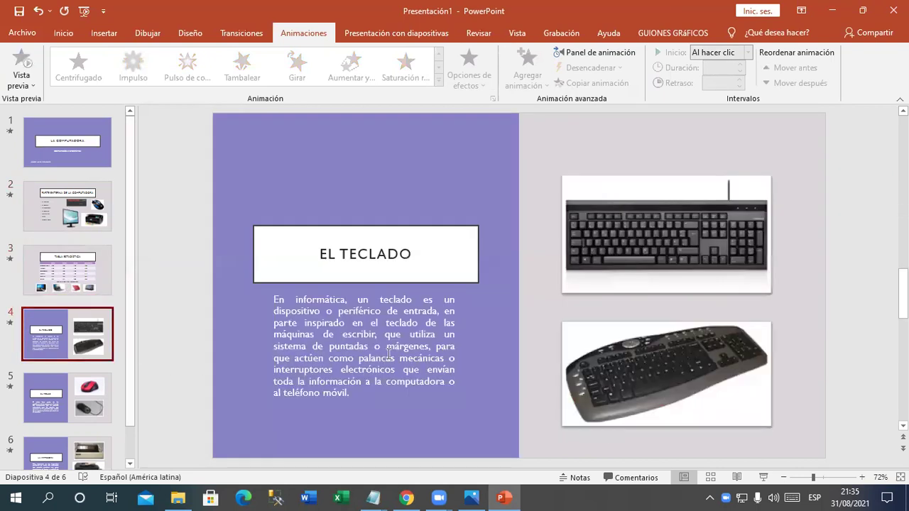
Give the EL TECLADO title a Dividir entrance and the description paragraph a float-in entrance.
left_click(427, 289)
left_click(436, 267)
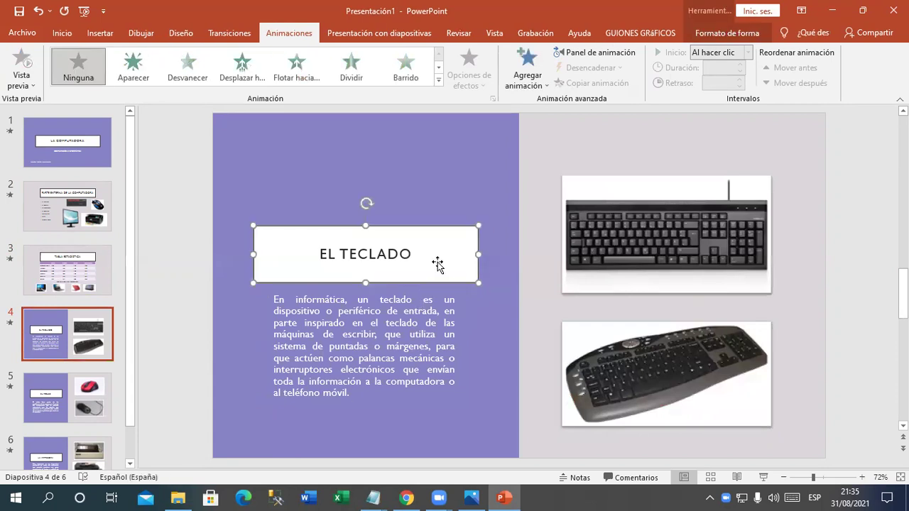
left_click(398, 323)
left_click(613, 224)
left_click(614, 345)
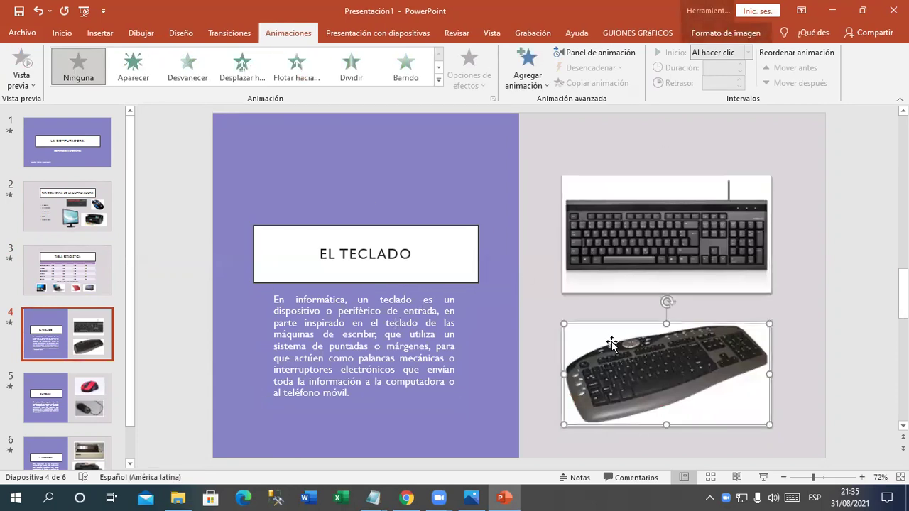
left_click(433, 250)
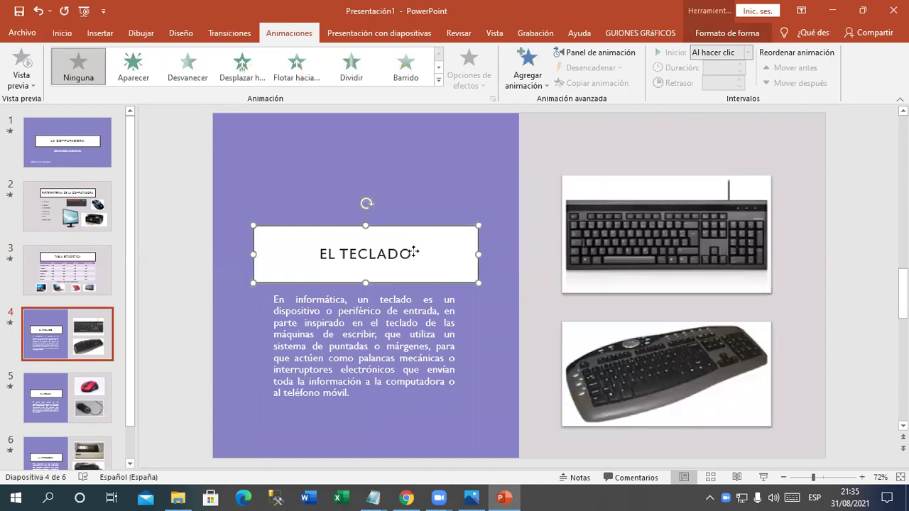
left_click(343, 76)
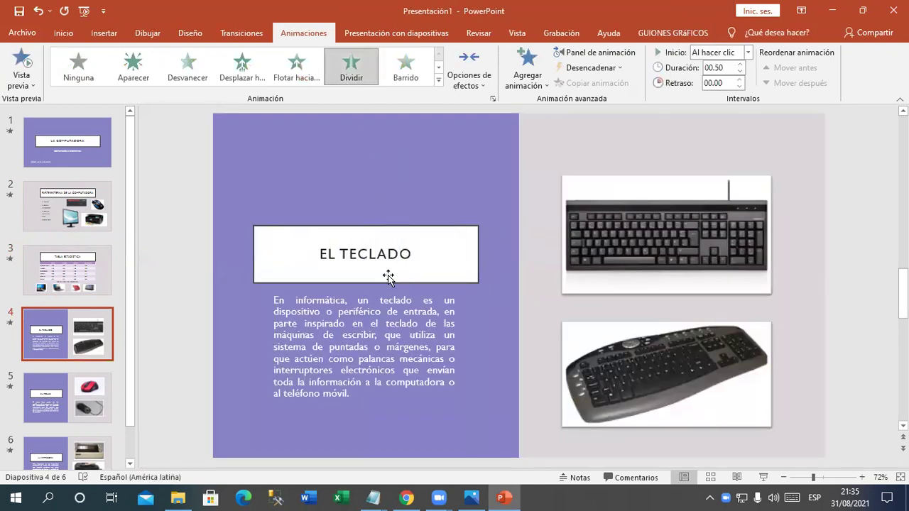
left_click(361, 304)
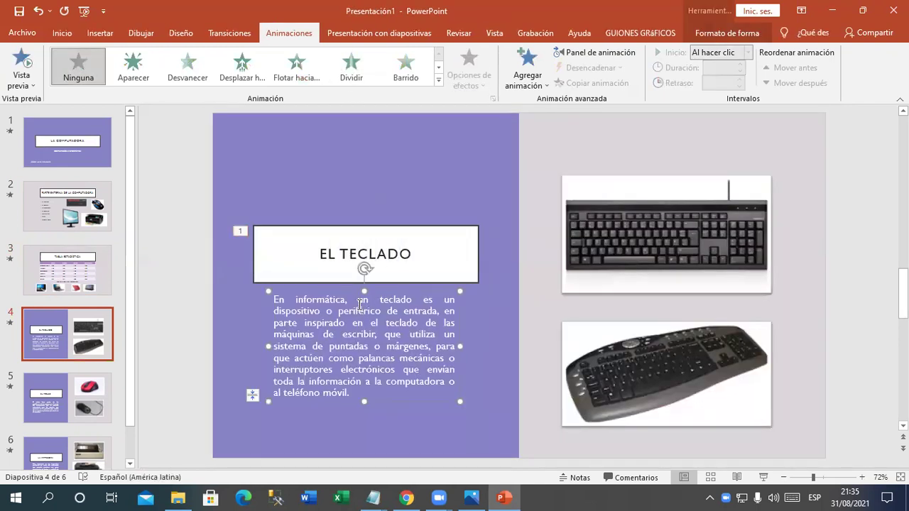
left_click(308, 70)
Give the top keyboard picture a Zoom entrance and the bottom keyboard a Rebote entrance.
left_click(643, 239)
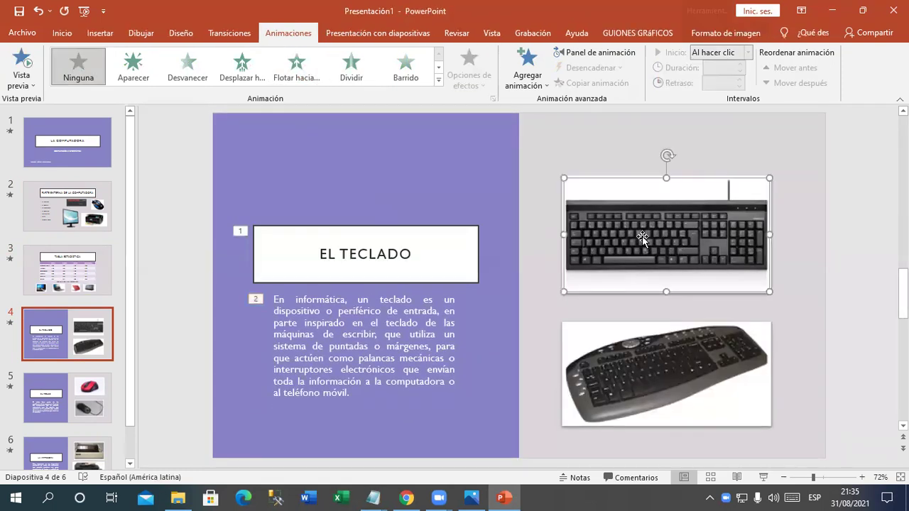
left_click(438, 80)
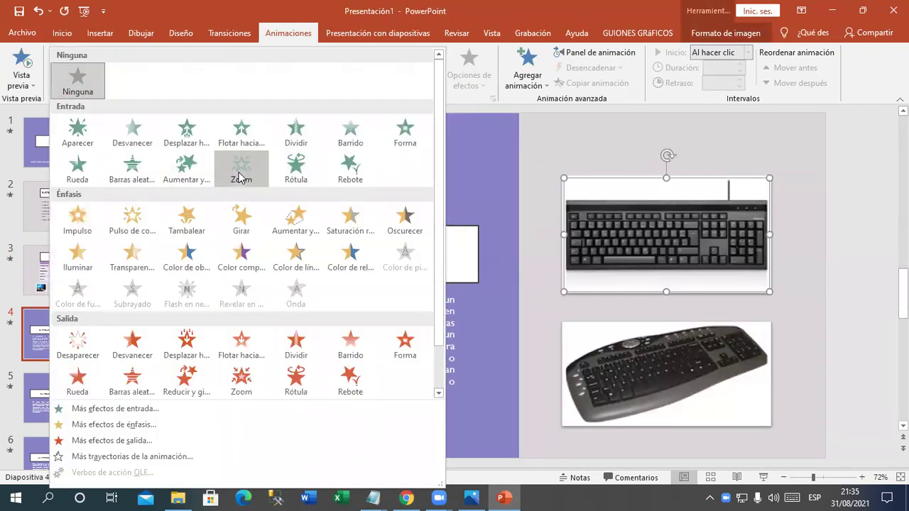
left_click(241, 169)
left_click(616, 369)
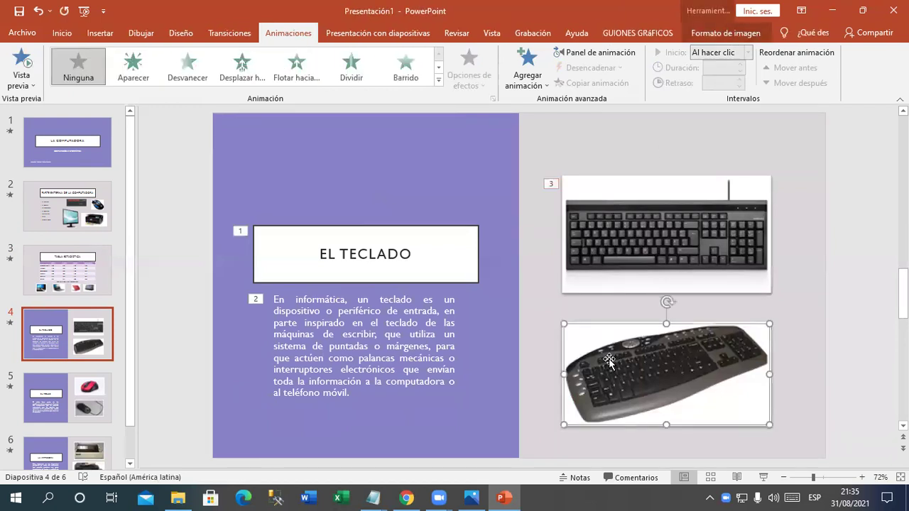
left_click(438, 80)
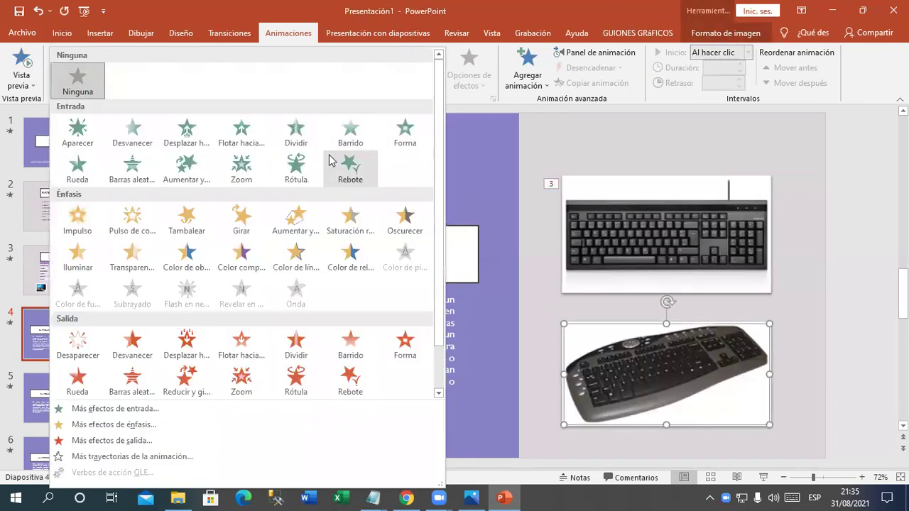
left_click(237, 176)
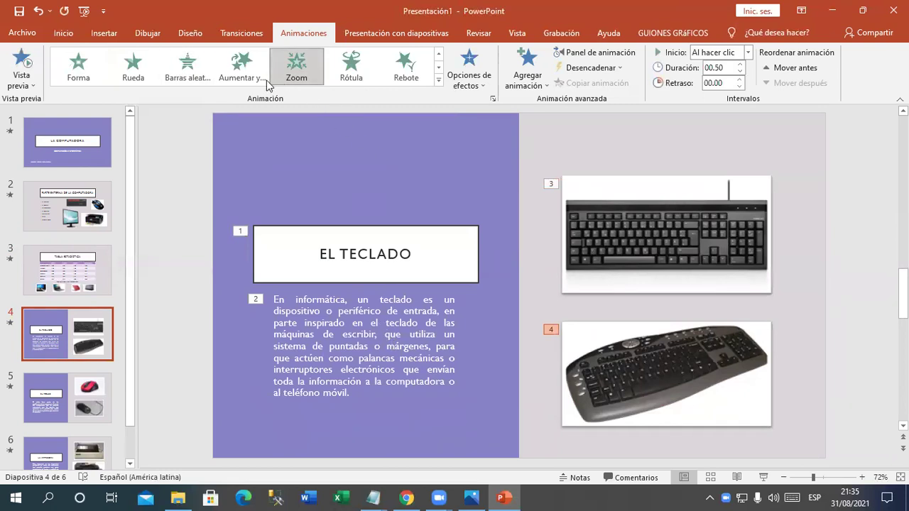
left_click(593, 376)
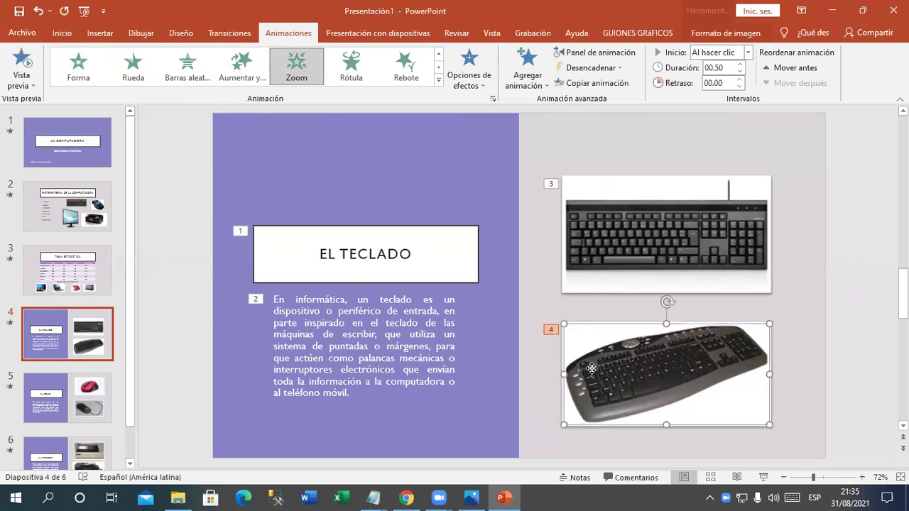
left_click(439, 81)
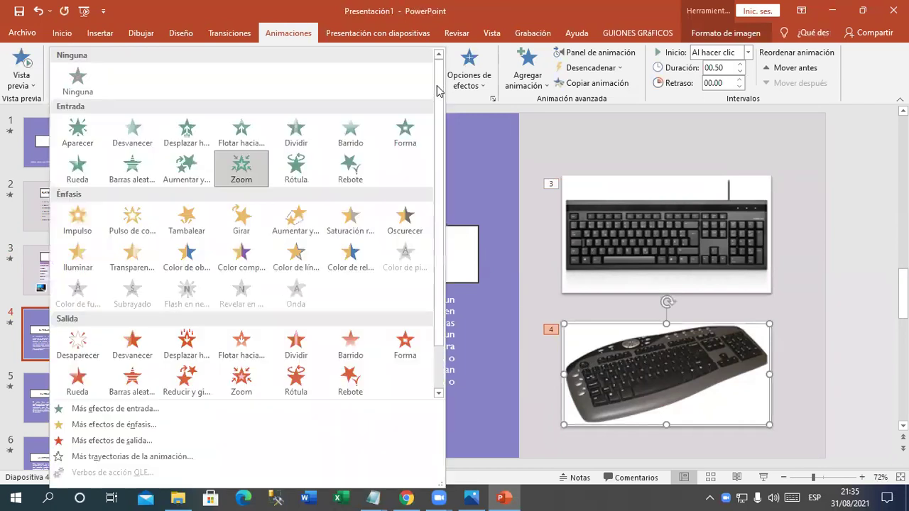
left_click(355, 167)
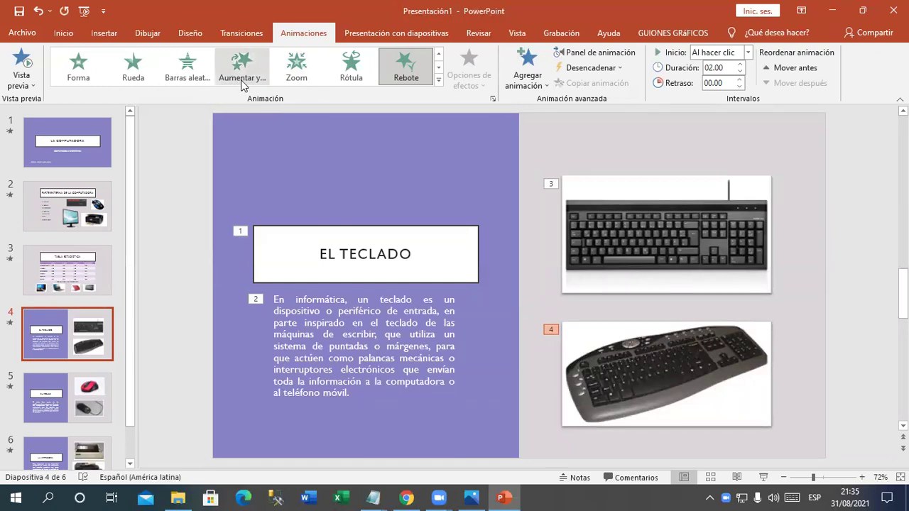
Change the top keyboard to Espiral hacia dentro, preview slide 4, and move to slide 5.
left_click(617, 215)
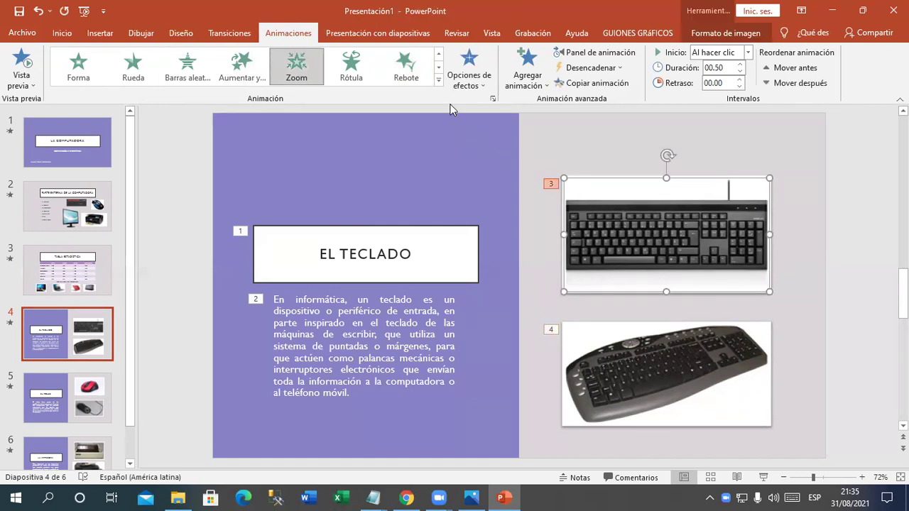
left_click(440, 83)
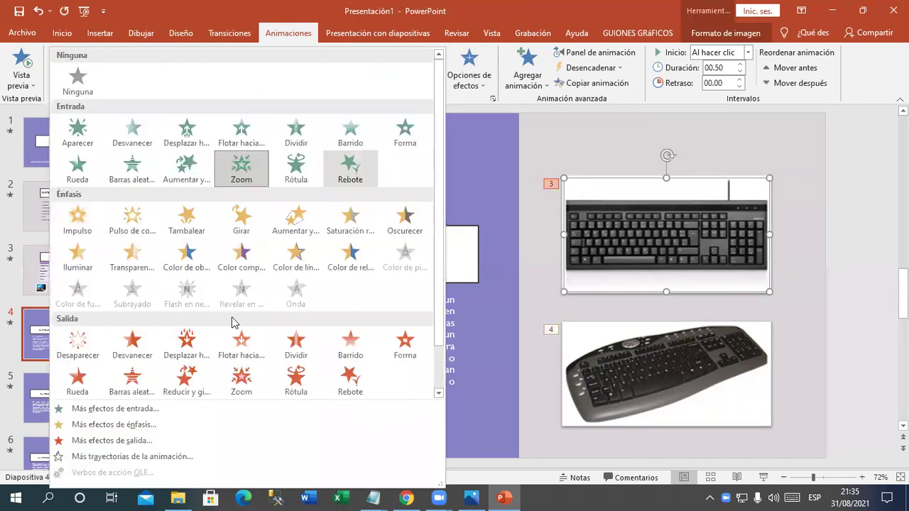
left_click(186, 412)
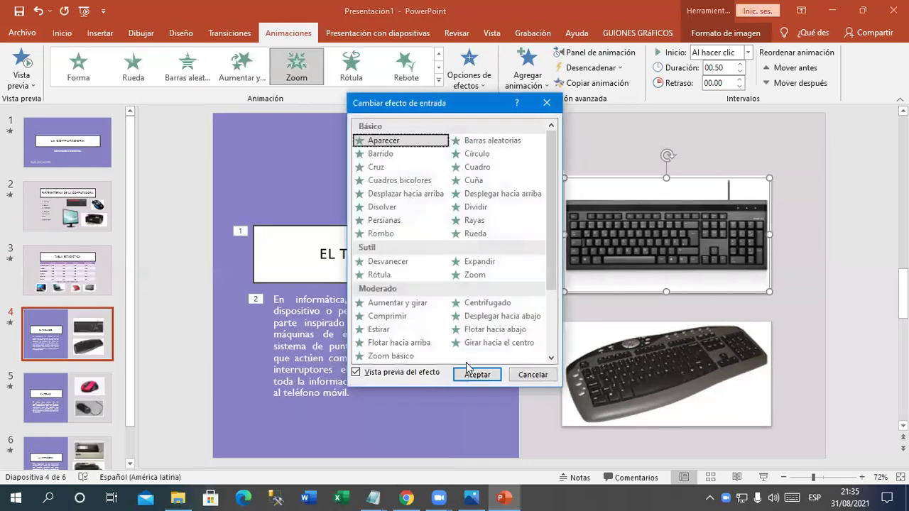
scroll(518, 309, "down", 2)
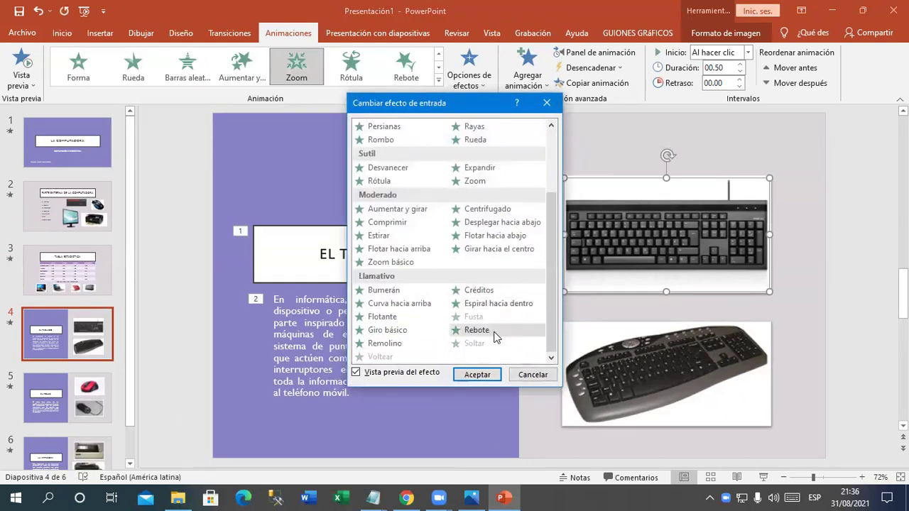
left_click(488, 305)
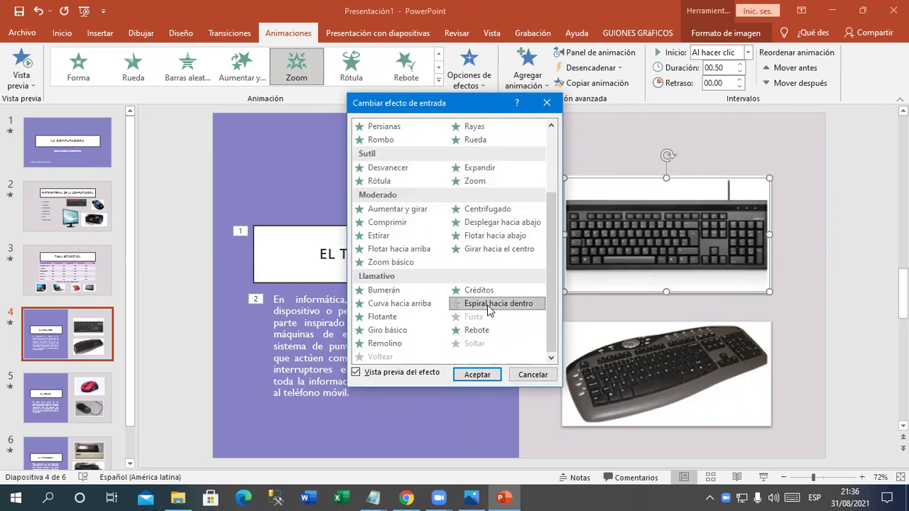
left_click(489, 375)
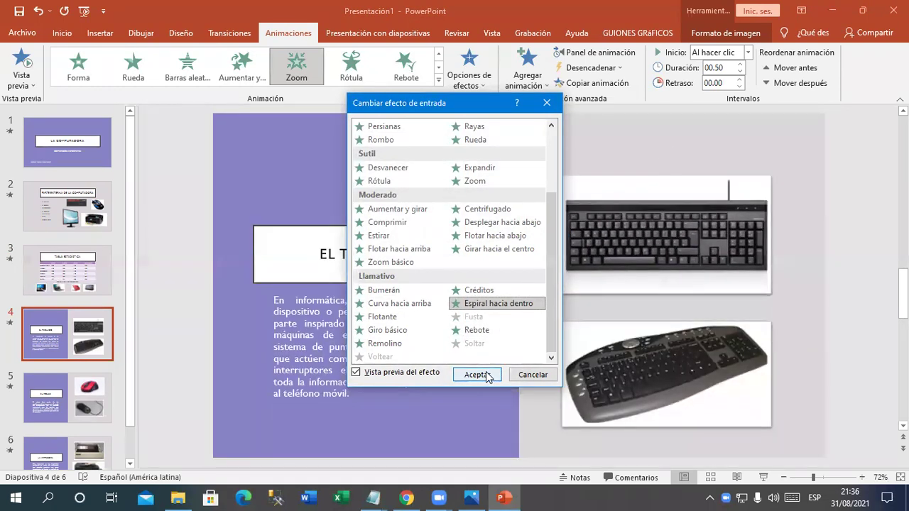
left_click(24, 63)
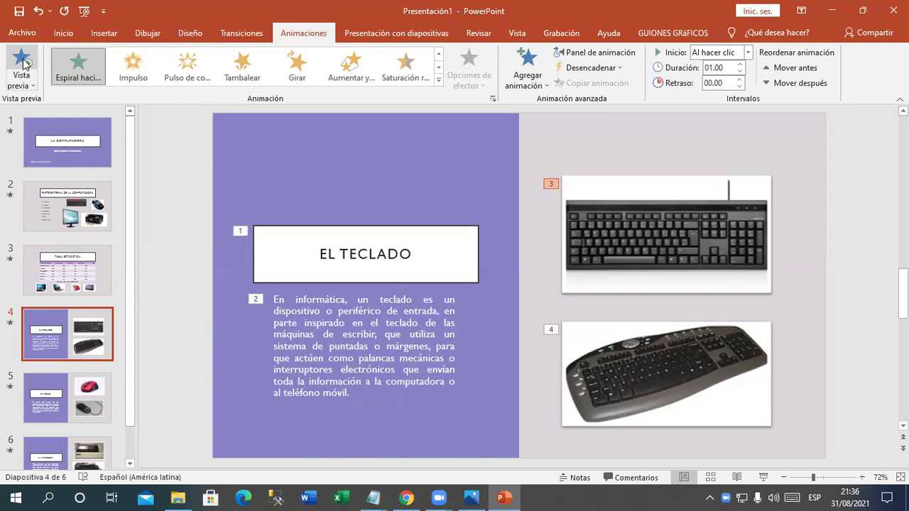
left_click(49, 389)
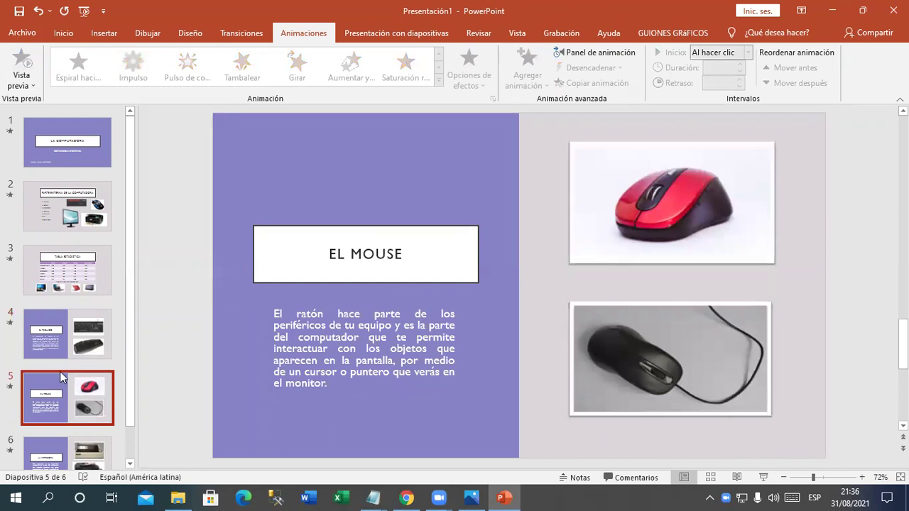
Animate the EL MOUSE title with Desplazar hacia arriba, paragraph with Barrido, red mouse with Zoom.
left_click(344, 258)
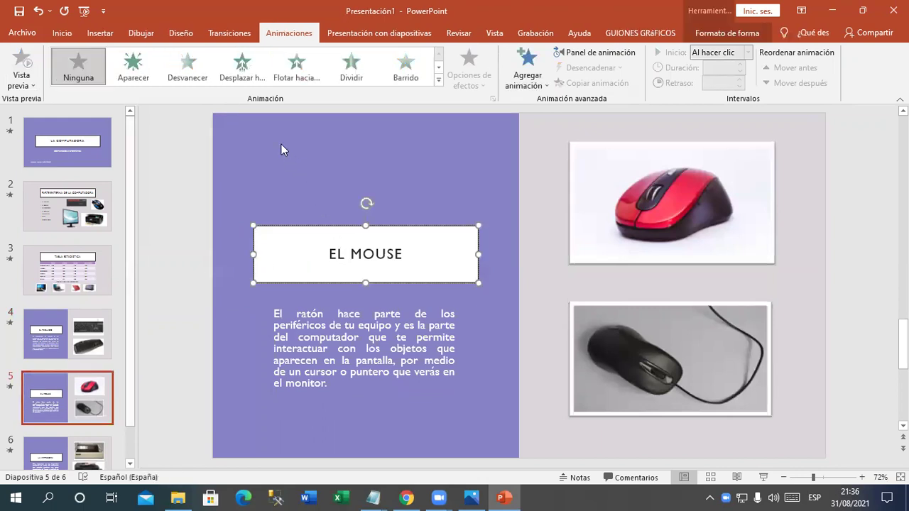
left_click(242, 65)
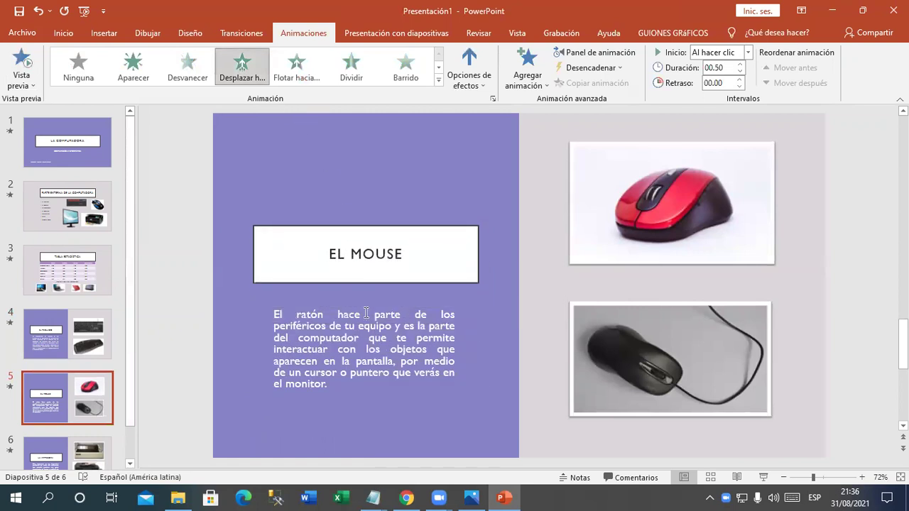
left_click(369, 312)
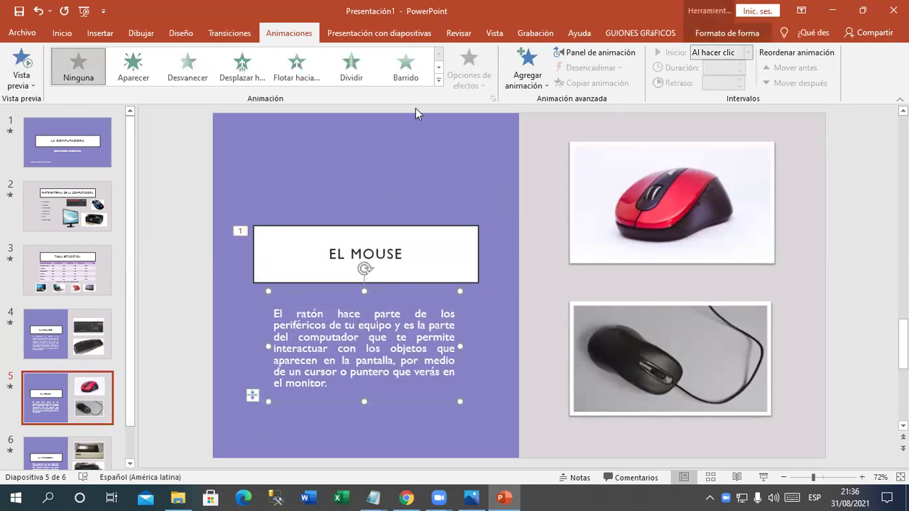
left_click(411, 81)
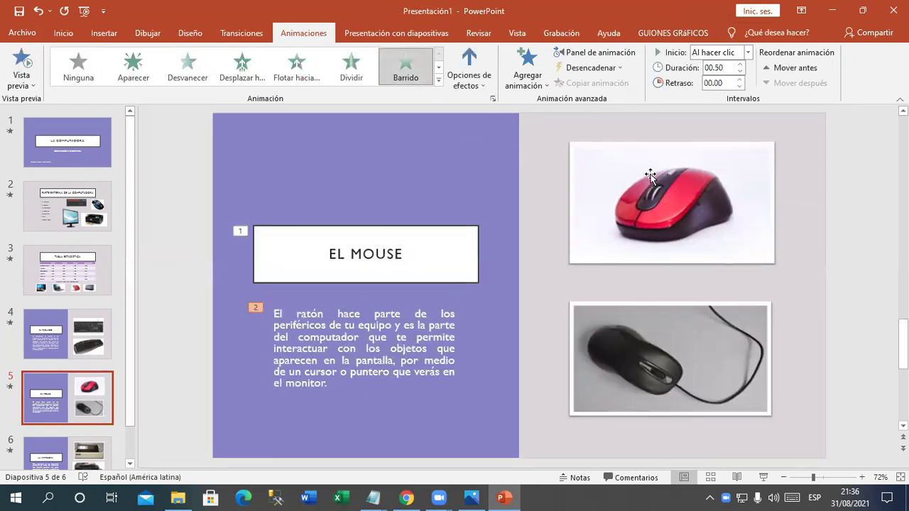
left_click(651, 176)
left_click(438, 79)
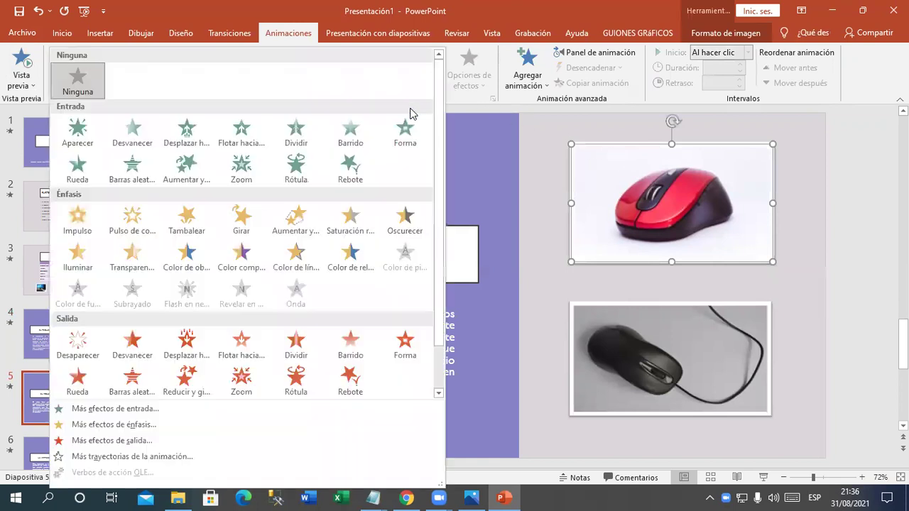
left_click(245, 169)
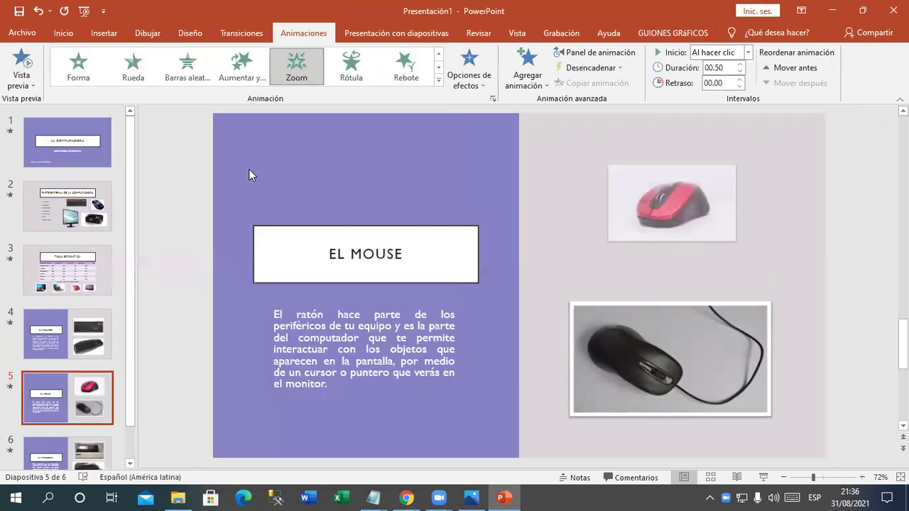
Give the black mouse picture a Comprimir entrance, then glance at slide 6 and return to slide 5.
left_click(618, 355)
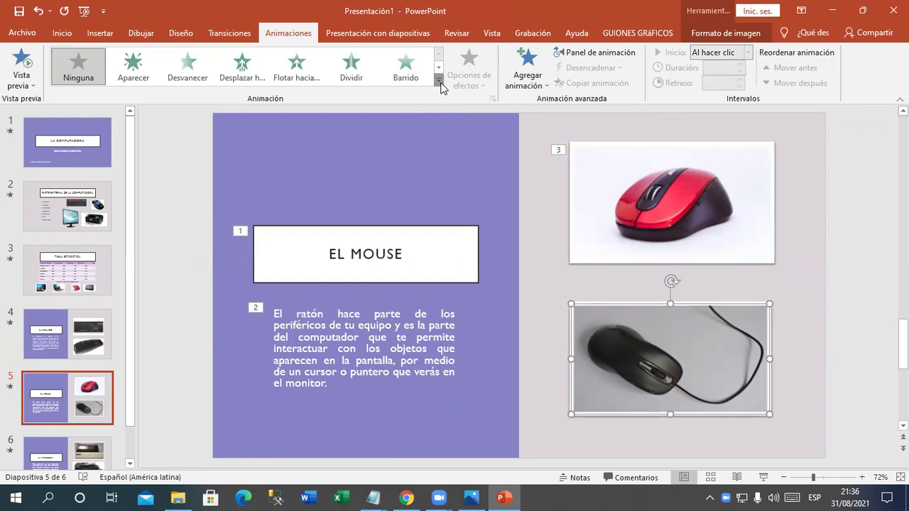
left_click(439, 83)
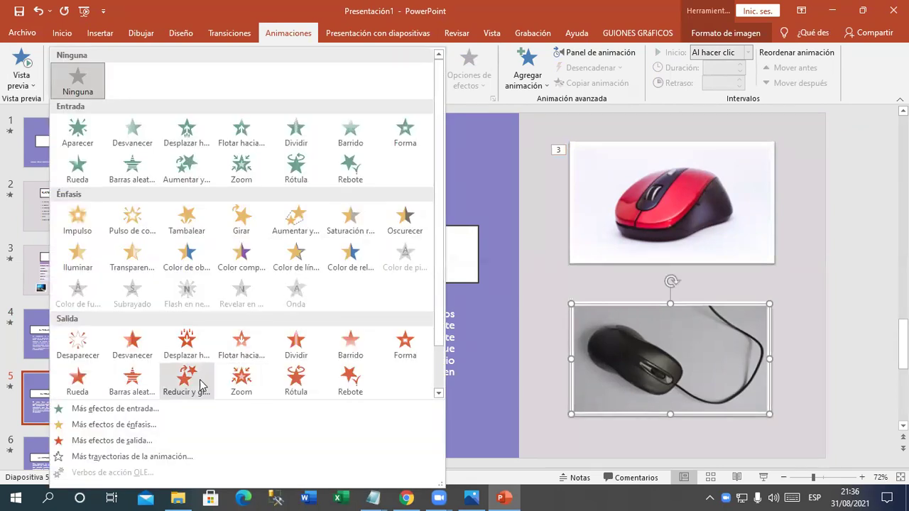
left_click(147, 408)
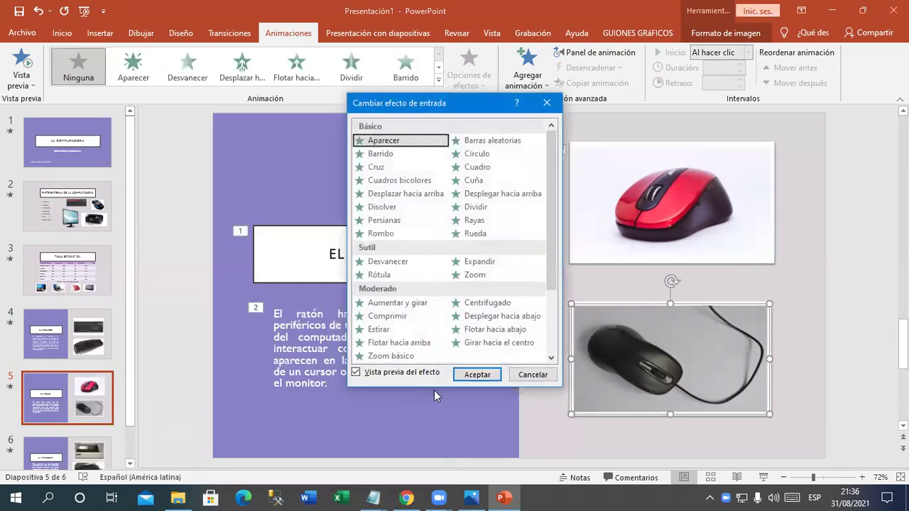
left_click(416, 318)
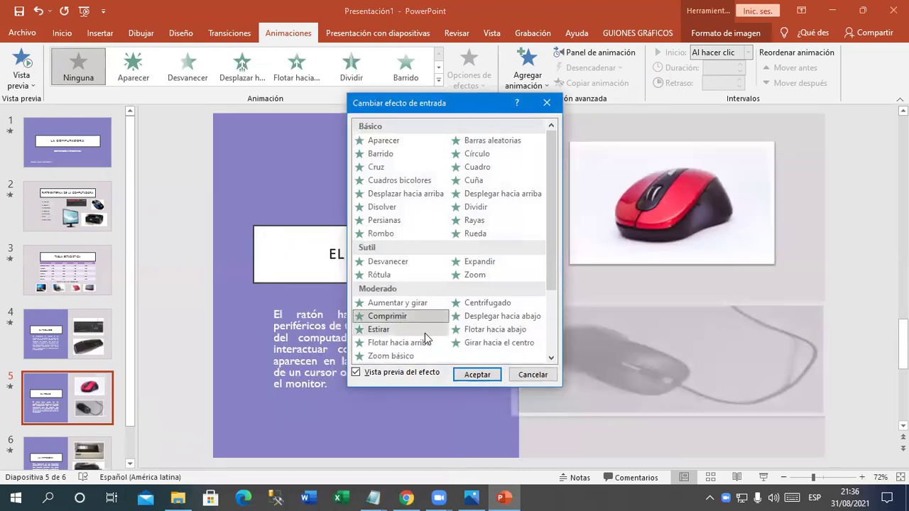
left_click(466, 375)
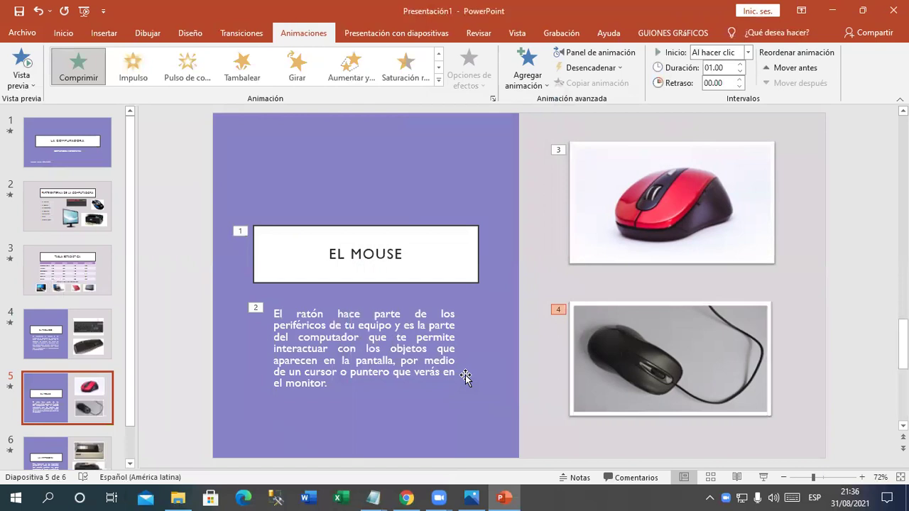
scroll(106, 440, "down", 2)
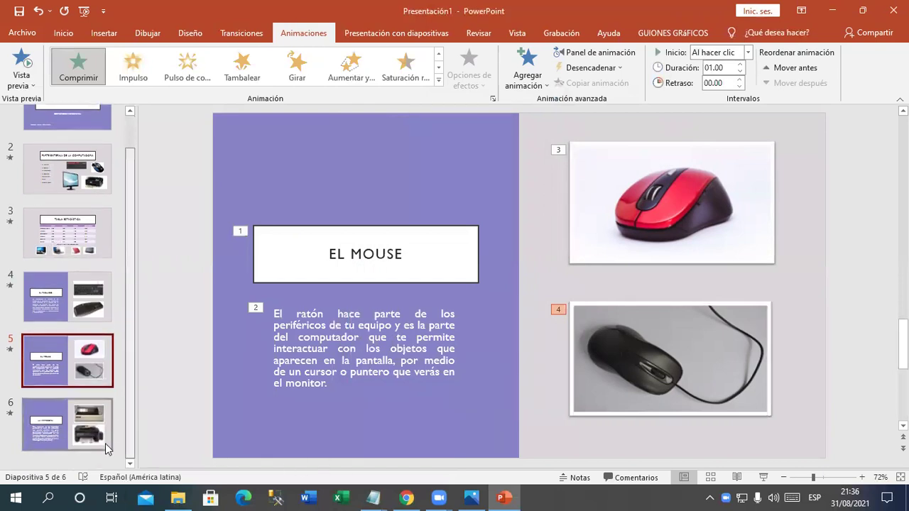
left_click(105, 443)
left_click(74, 369)
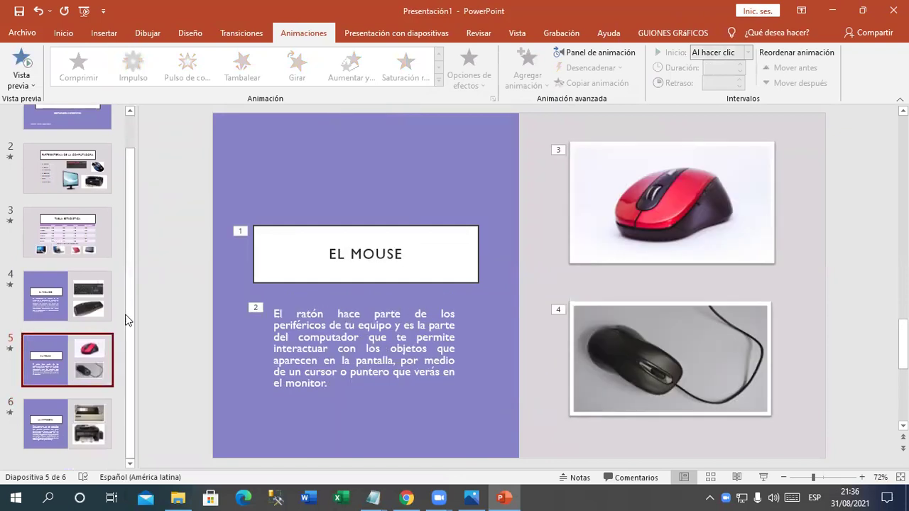
scroll(125, 284, "up", 1)
Review the animation order on slides 1 and 2, then display the Diseño themes for 'LA COMPUTADORA'.
scroll(117, 185, "up", 1)
left_click(108, 155)
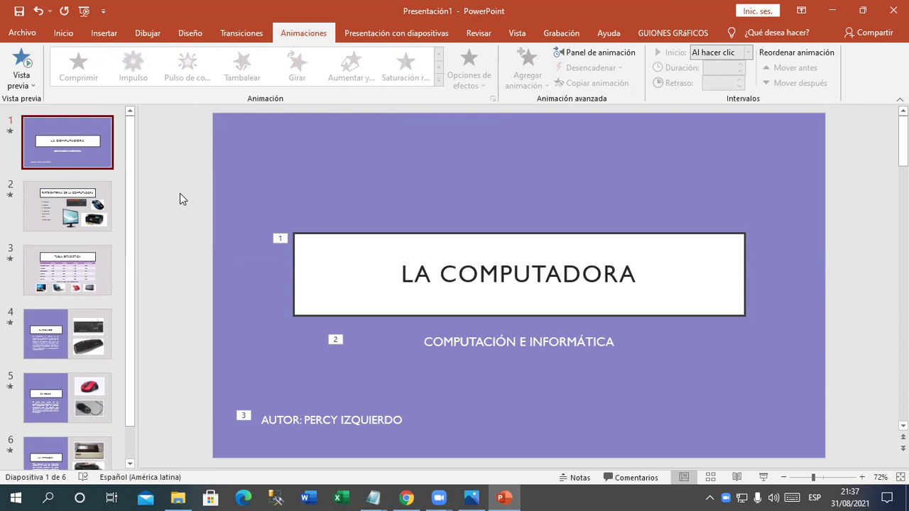
left_click(90, 206)
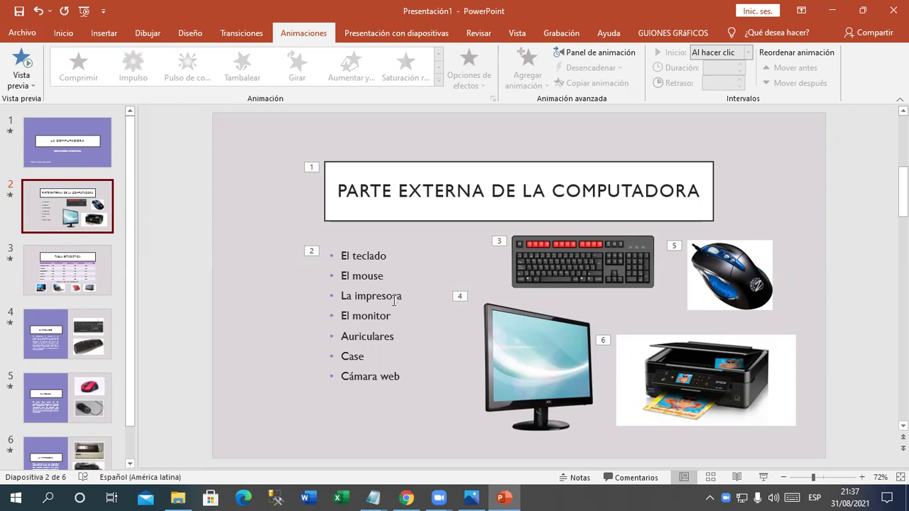
left_click(391, 195)
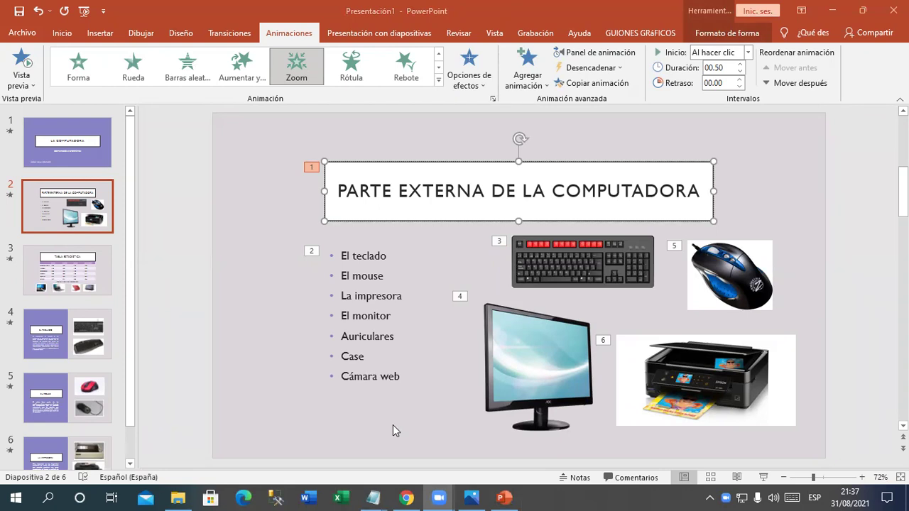
left_click(111, 152)
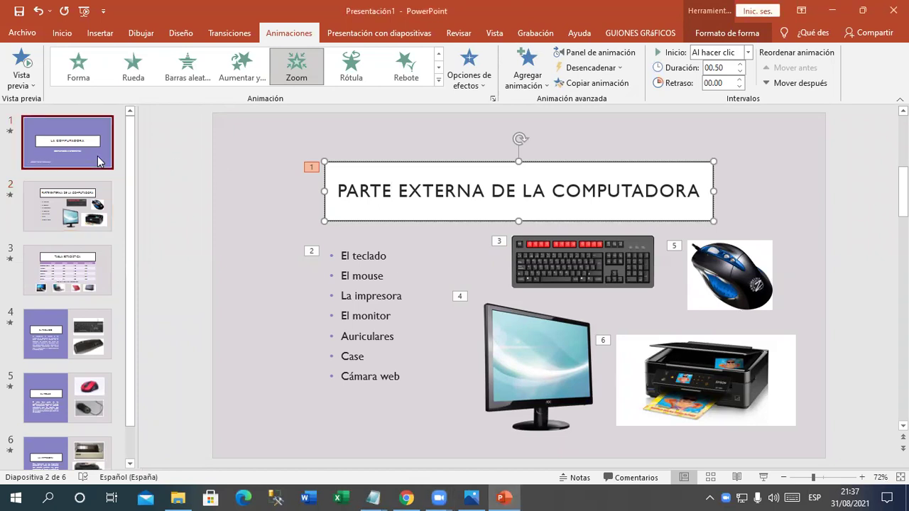
left_click(190, 34)
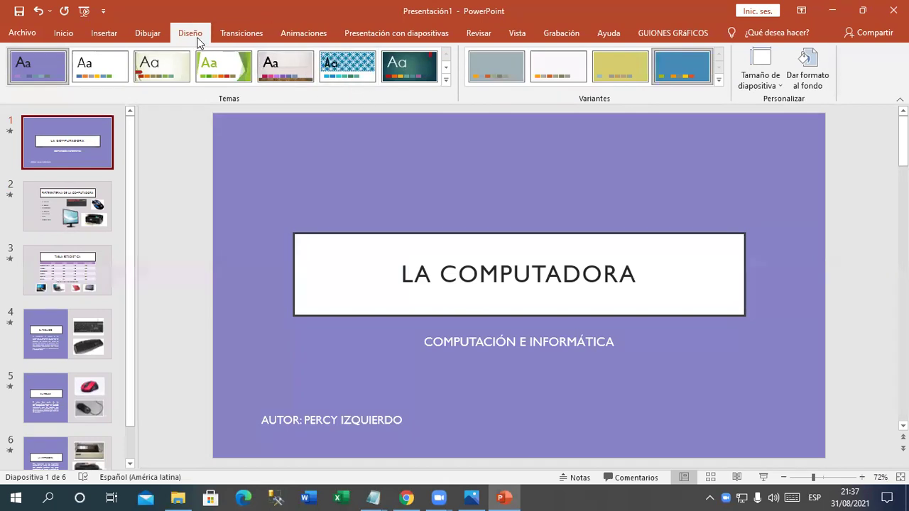
Browse the Temas gallery without applying a theme, then move to slide 2, 'Parte externa de la computadora'.
left_click(446, 80)
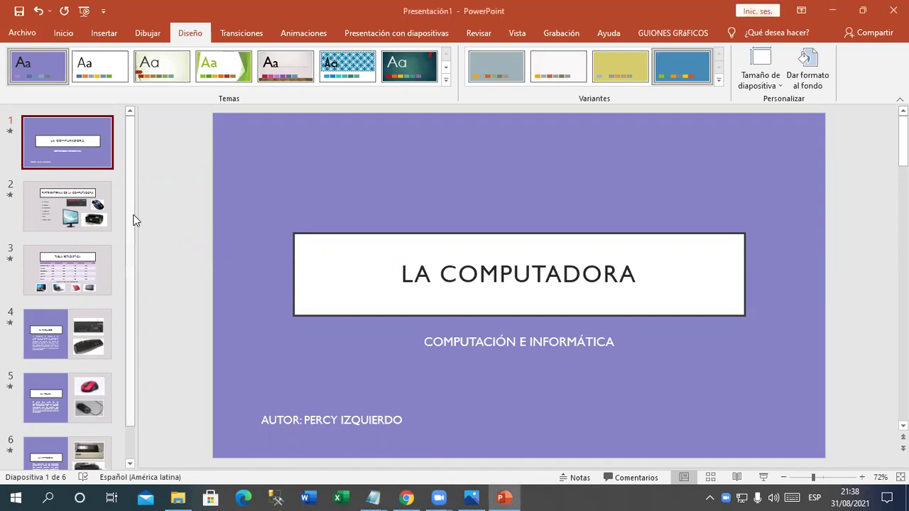
left_click_drag(130, 256, 132, 164)
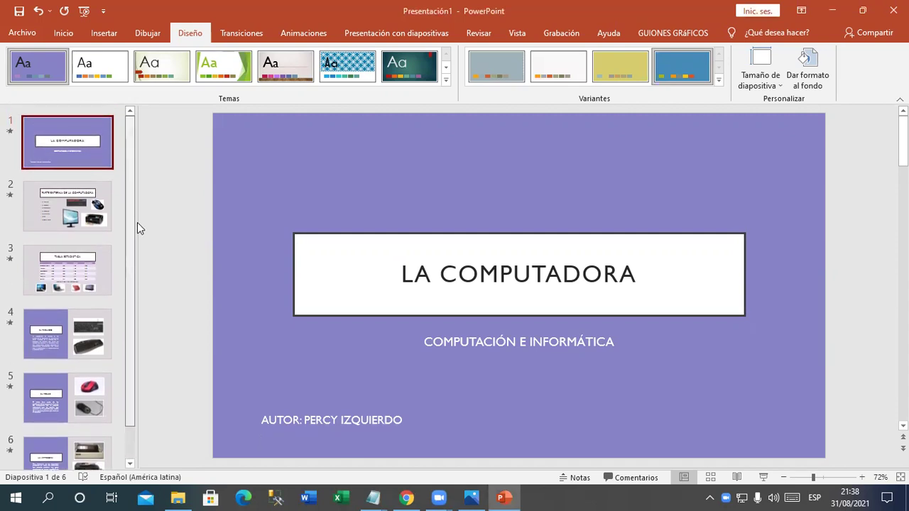
scroll(138, 222, "down", 1)
left_click(67, 186)
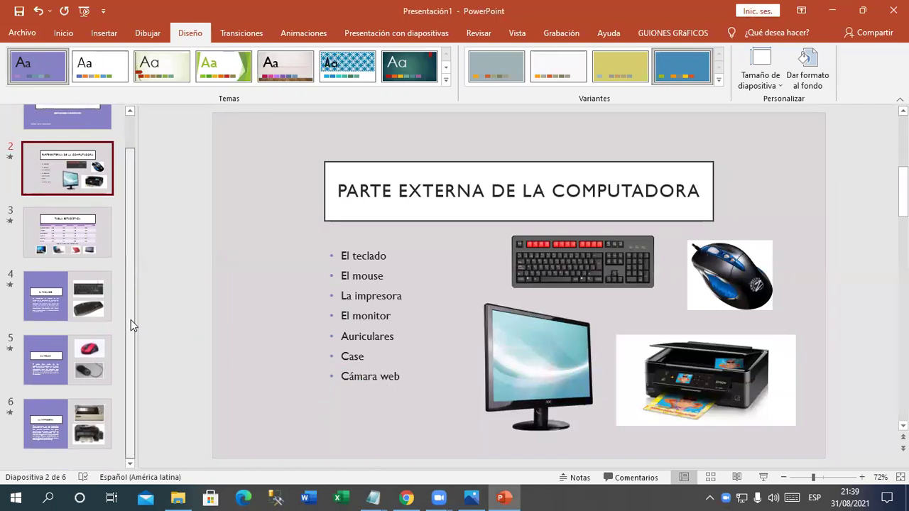
scroll(129, 332, "up", 1)
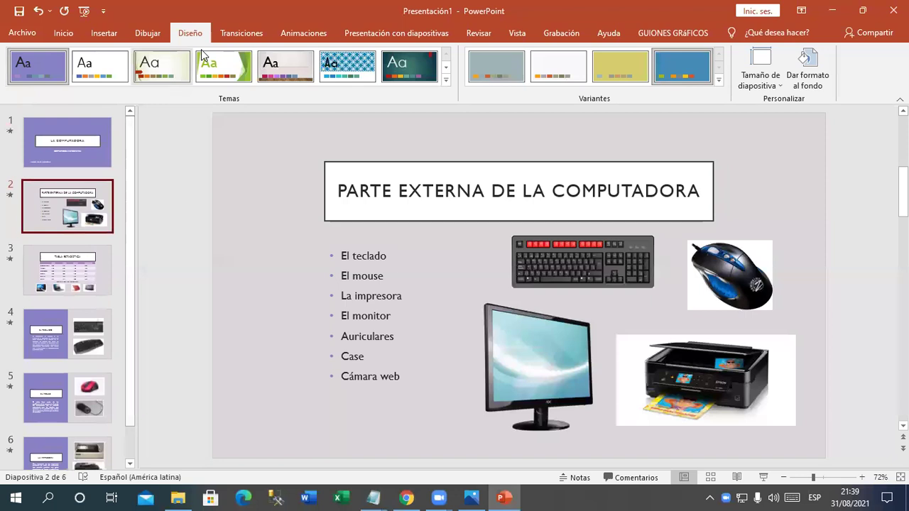
Show slide 2's Transiciones options, where its Cuadro transition has a 01.60 duration.
left_click(241, 34)
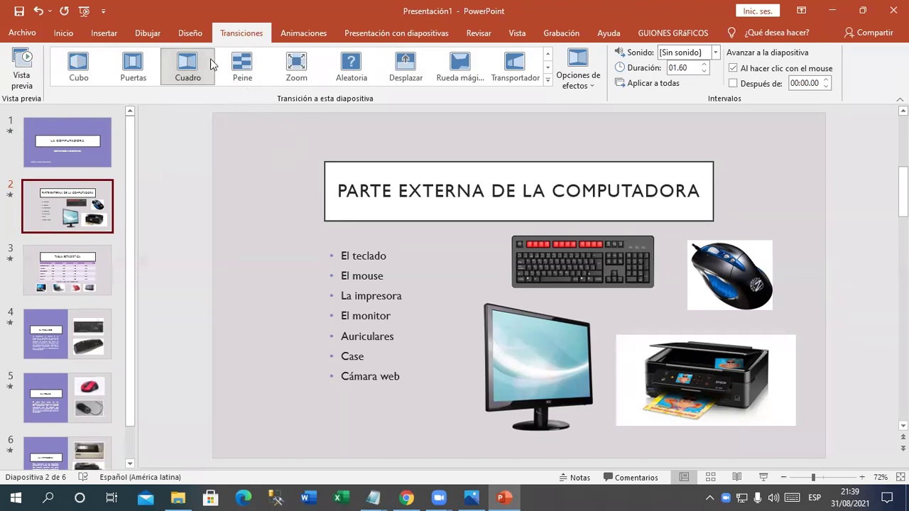
left_click(189, 34)
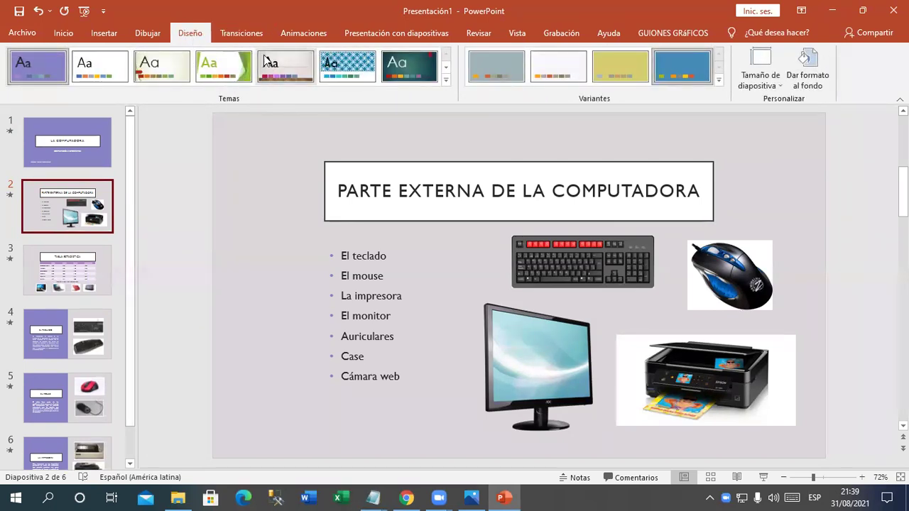
left_click(253, 33)
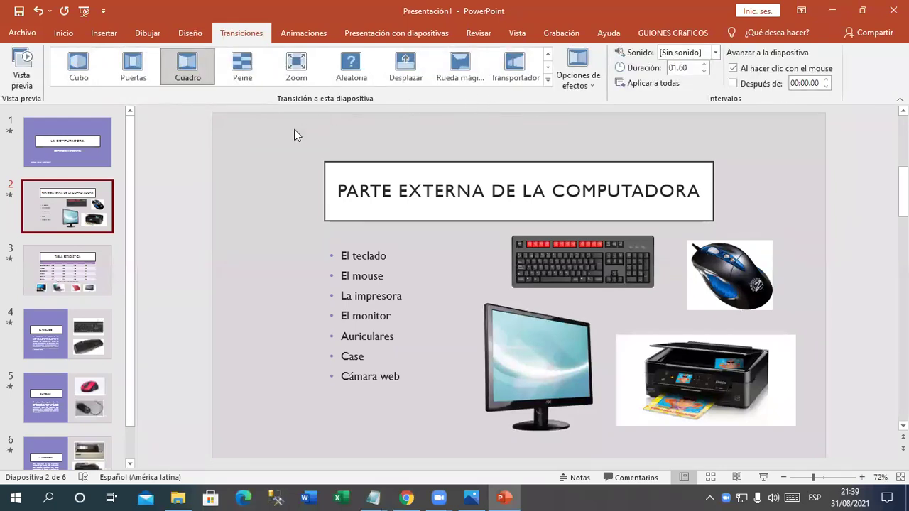